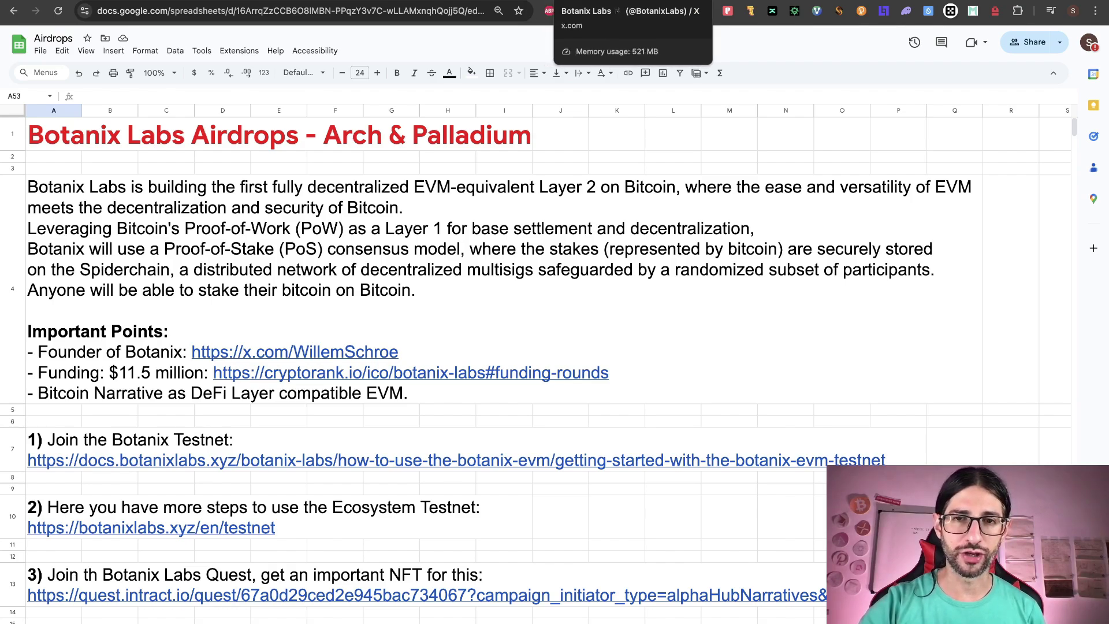
Step: Open the founder's X profile and scroll through its recent posts
left_click(630, 11)
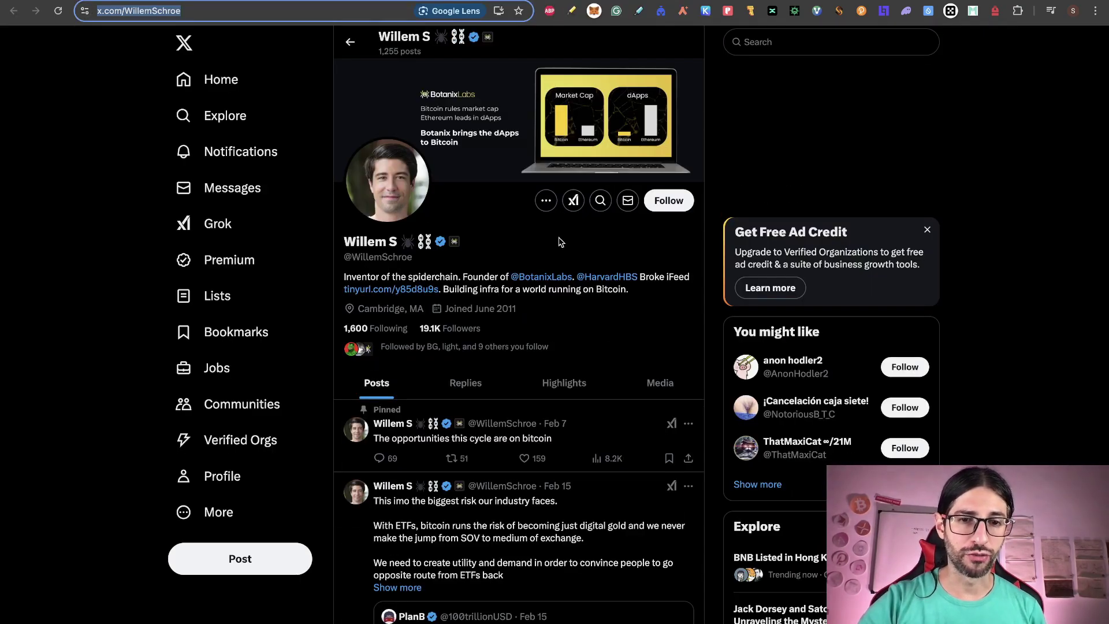
scroll(559, 242, "down", 1)
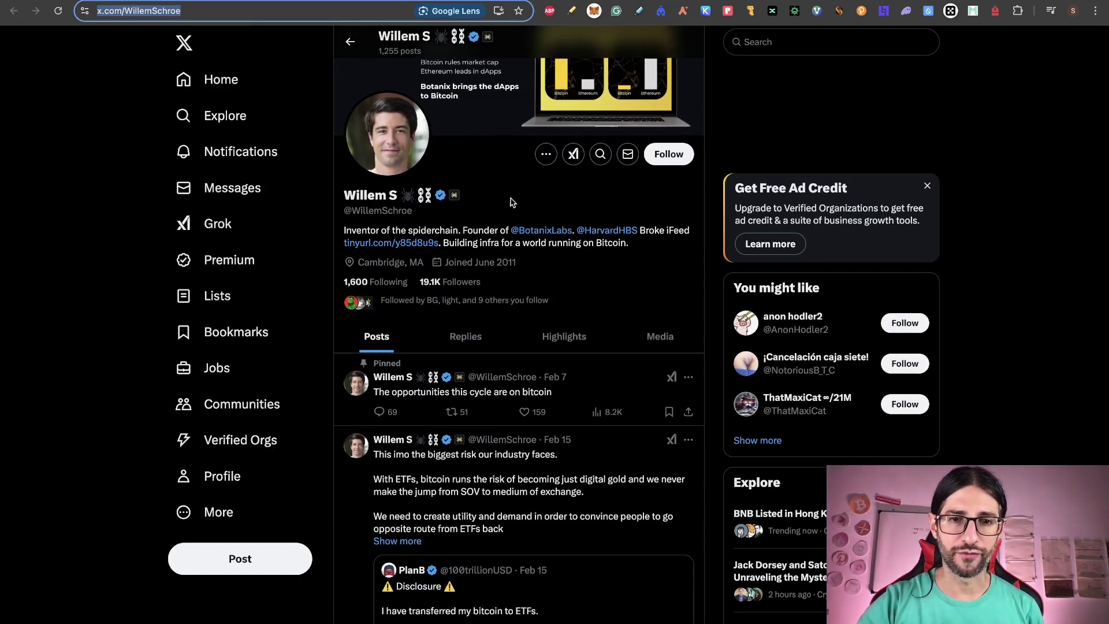
scroll(569, 212, "up", 1)
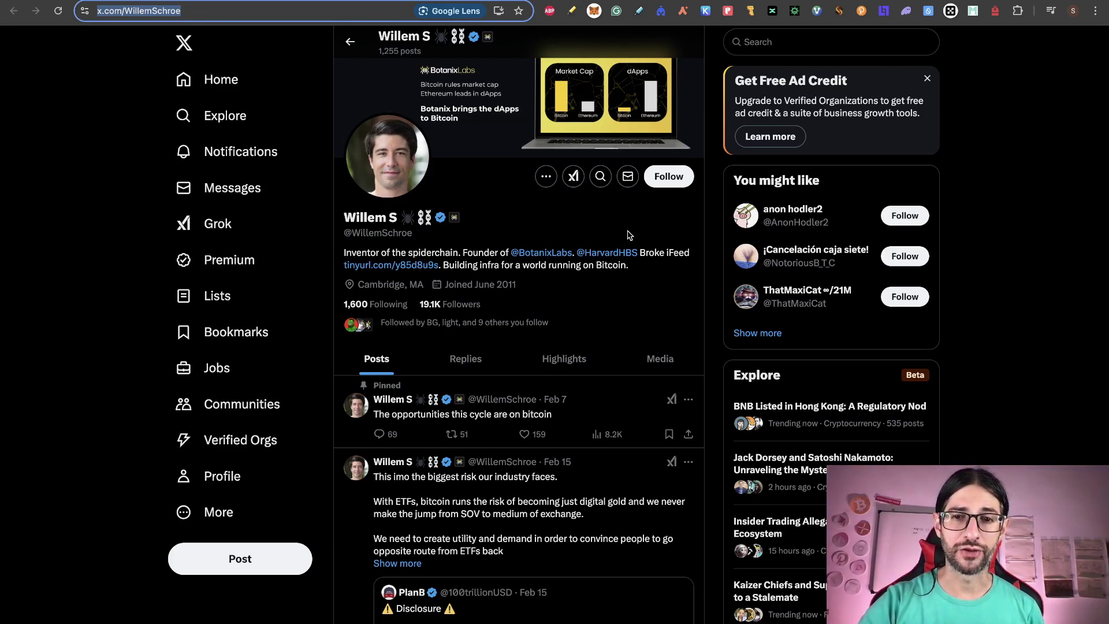
scroll(599, 388, "down", 5)
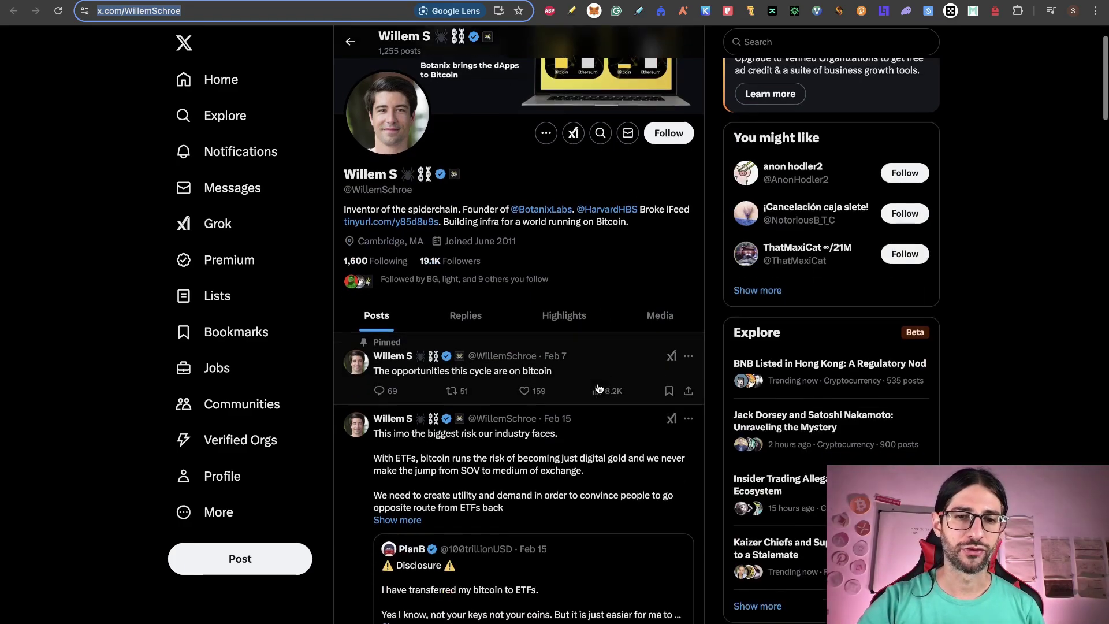
scroll(599, 388, "down", 6)
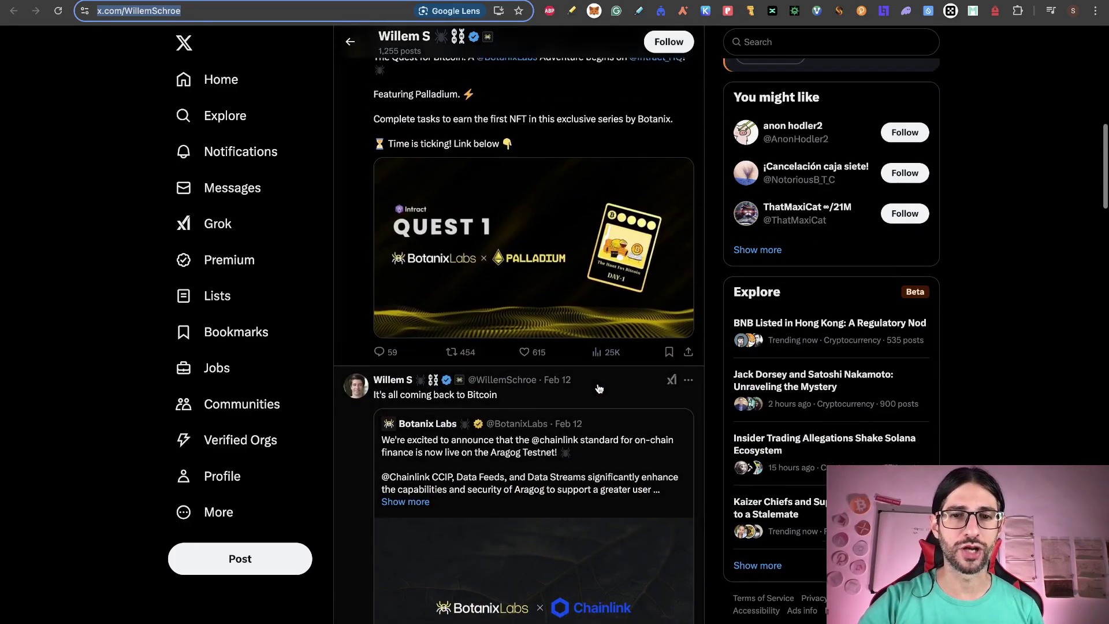
scroll(599, 388, "up", 10)
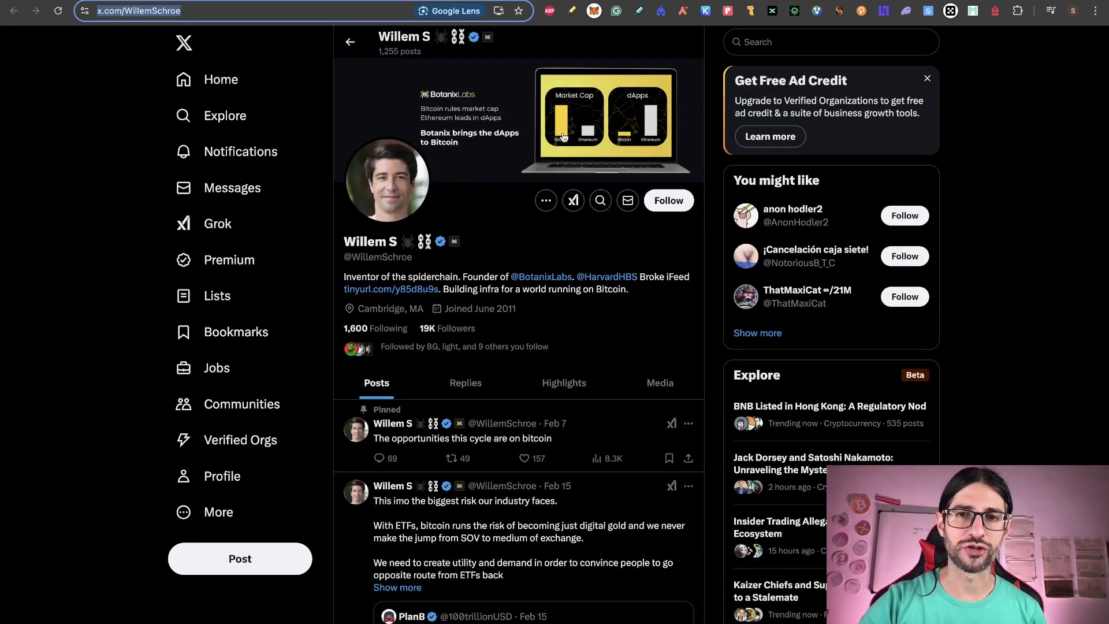
Step: From the Airdrops guide, view the Botanix Labs funding rounds page
key("ctrl+Tab")
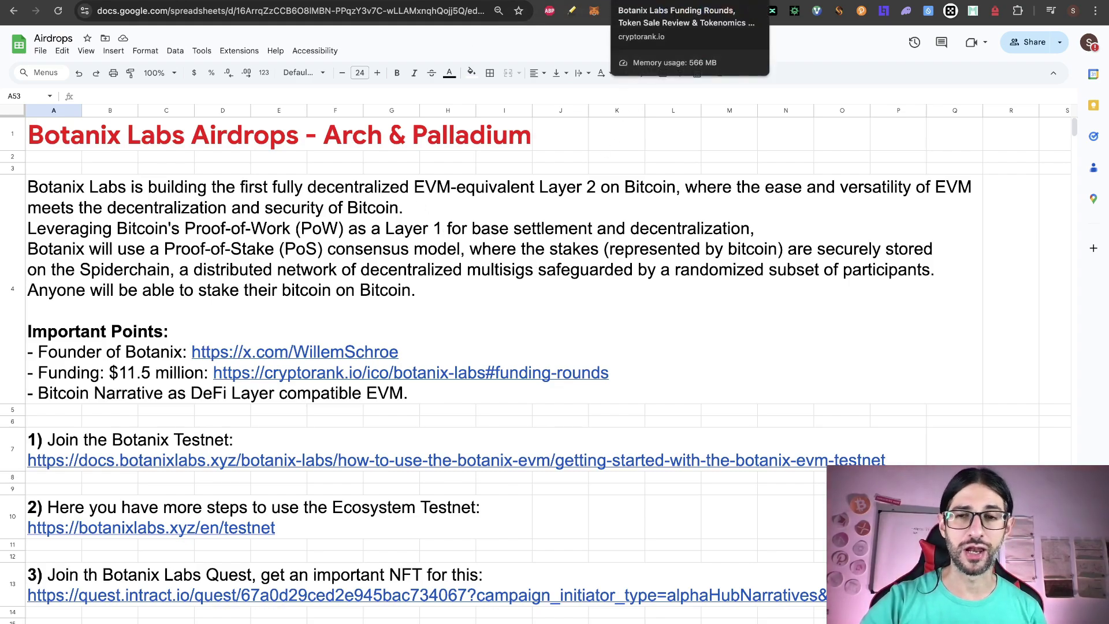
left_click(641, 3)
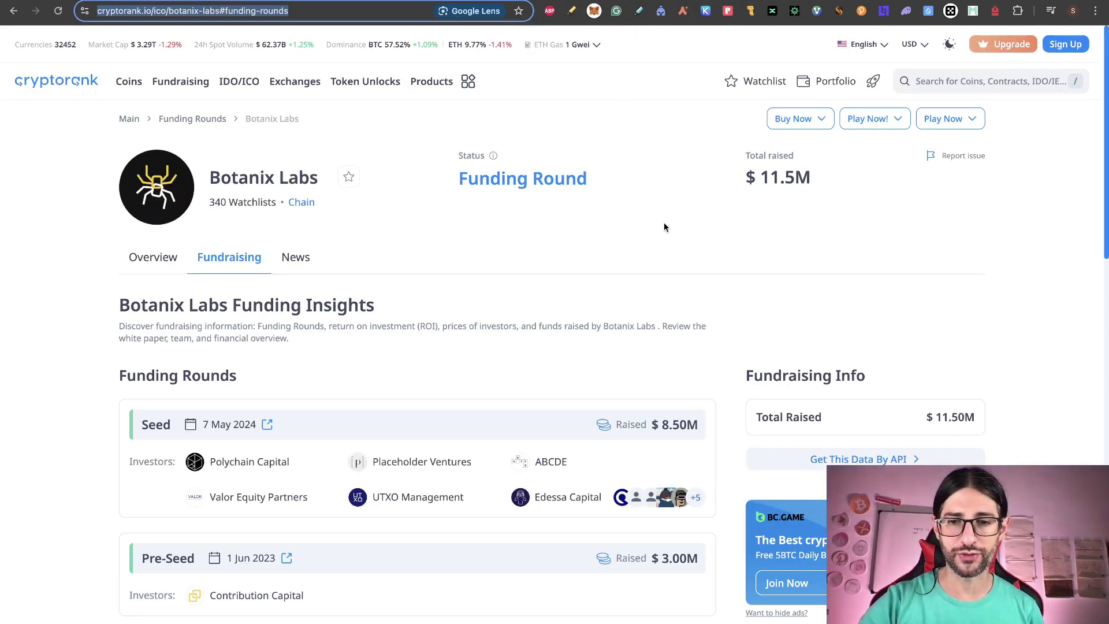
scroll(665, 227, "down", 1)
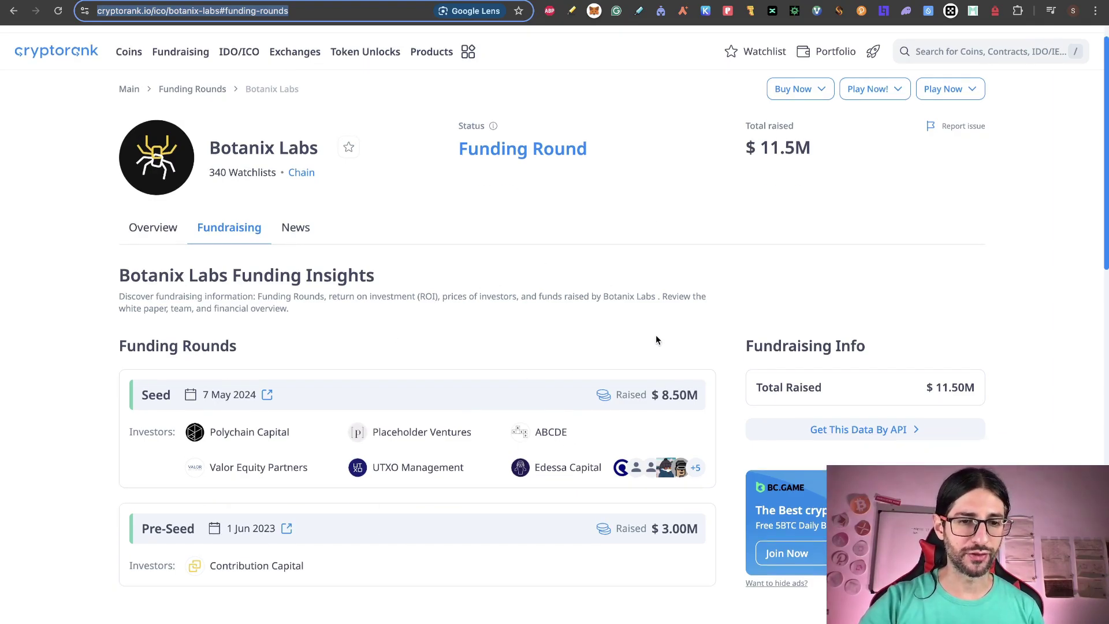
scroll(664, 289, "up", 1)
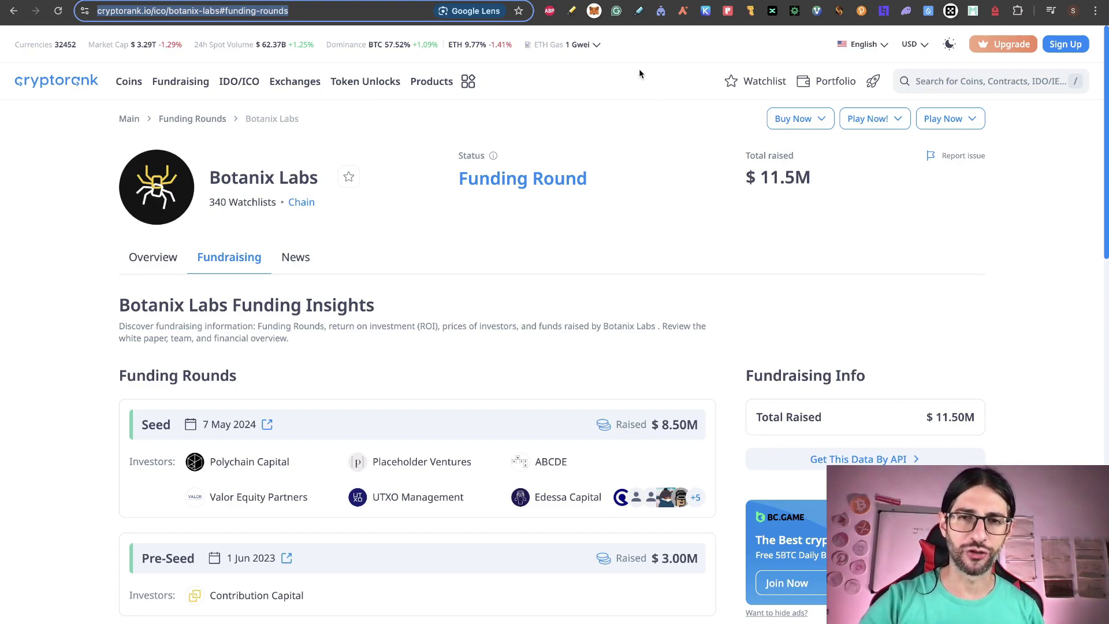
Step: Return to the Airdrops guide spreadsheet and scroll through its Botanix section
left_click(534, 9)
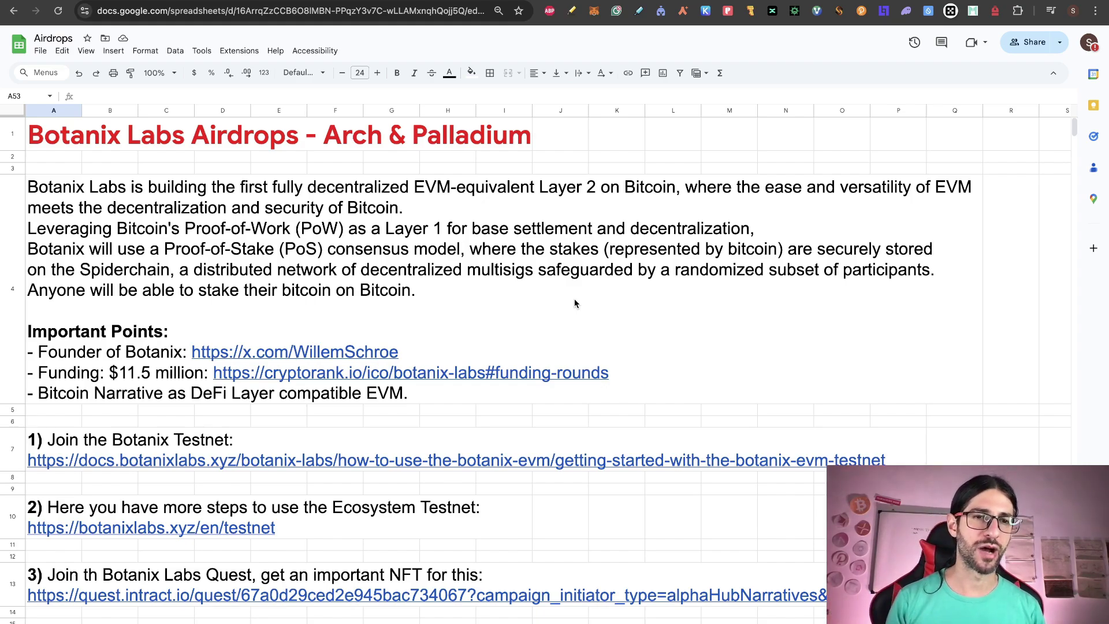
scroll(575, 303, "down", 9)
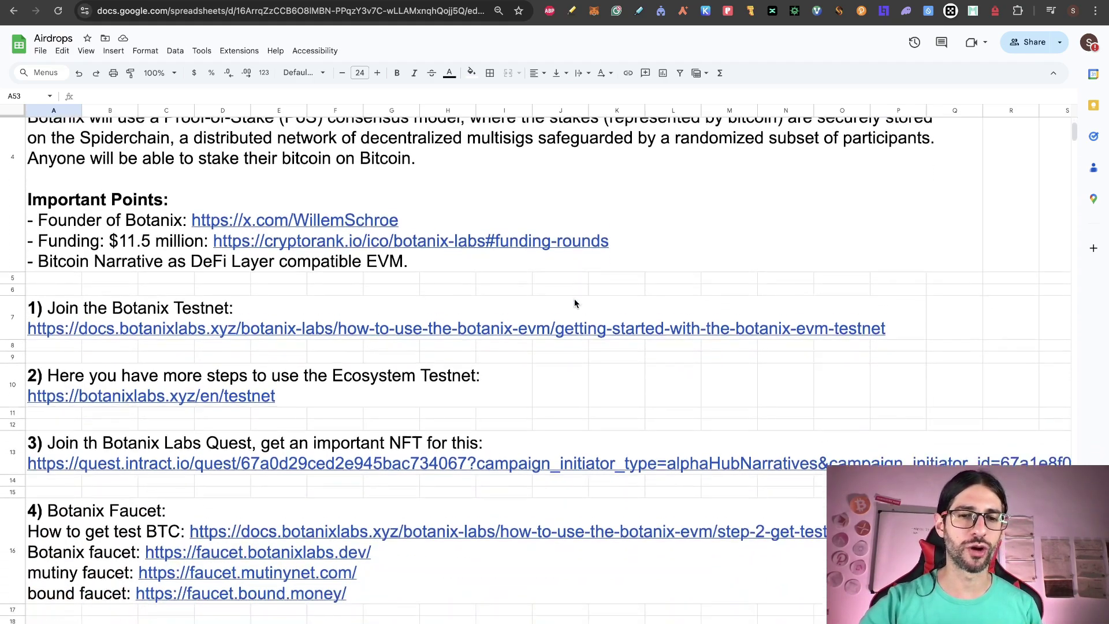
scroll(574, 303, "down", 4)
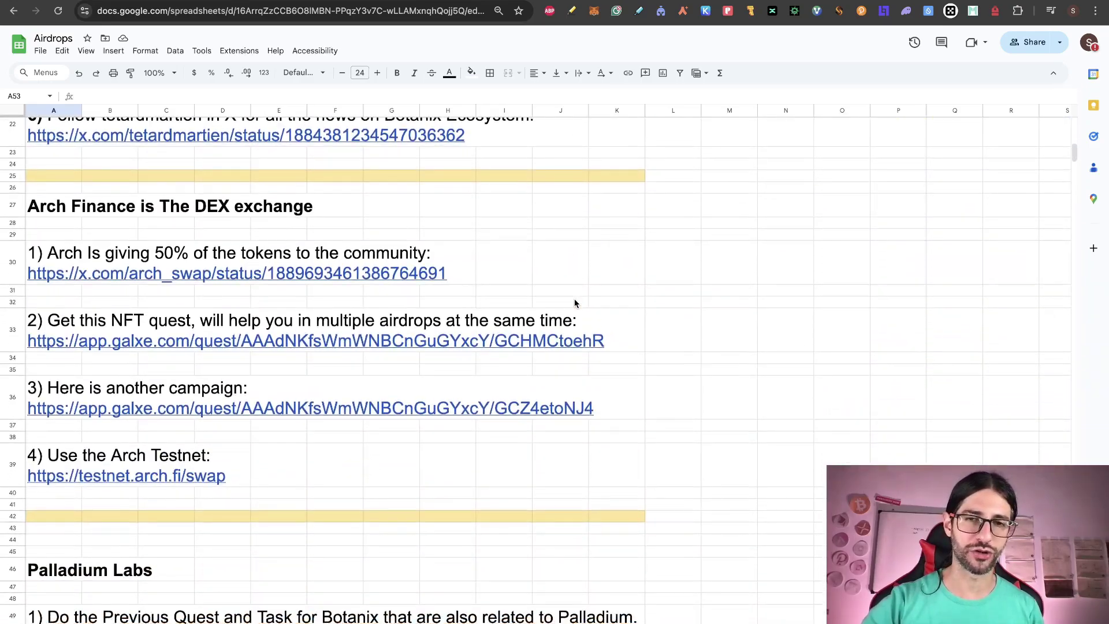
scroll(574, 303, "down", 8)
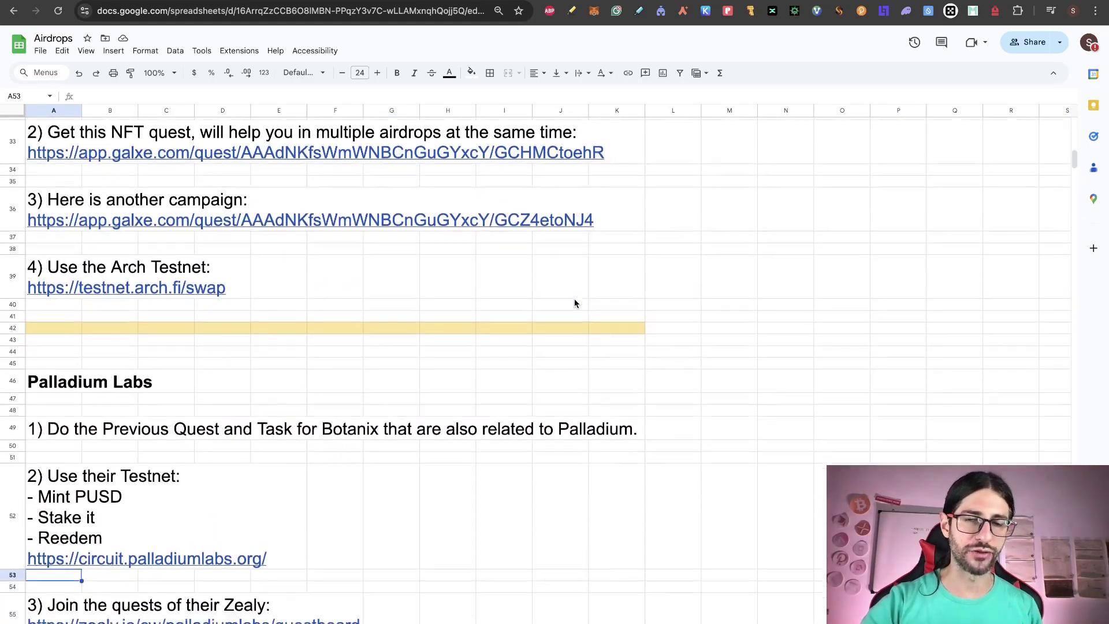
scroll(574, 303, "up", 20)
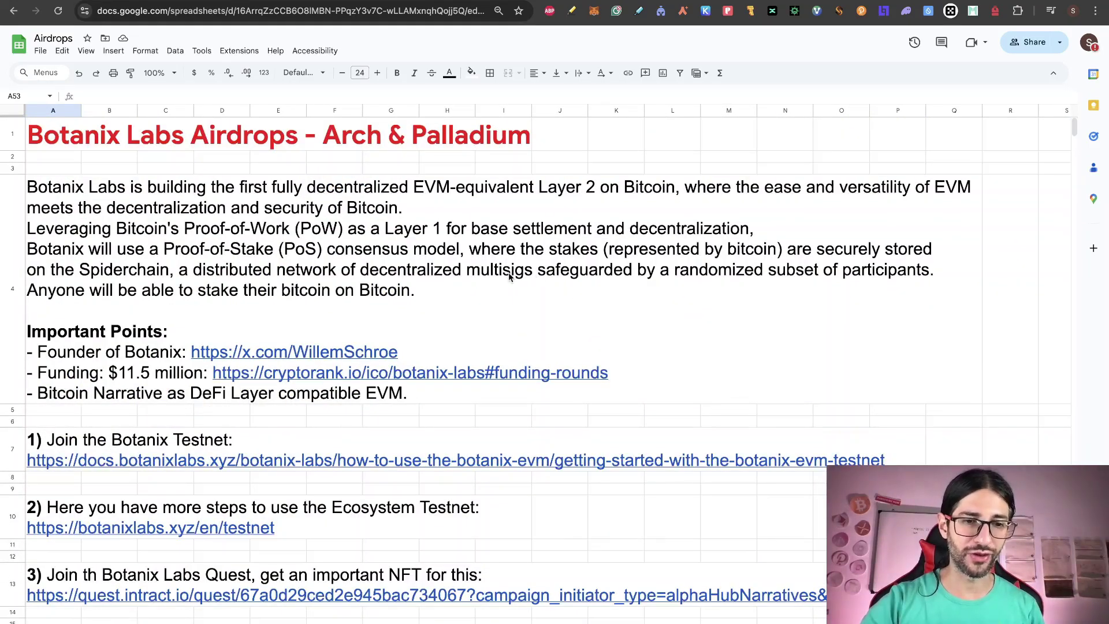
scroll(509, 274, "down", 1)
scroll(508, 274, "down", 3)
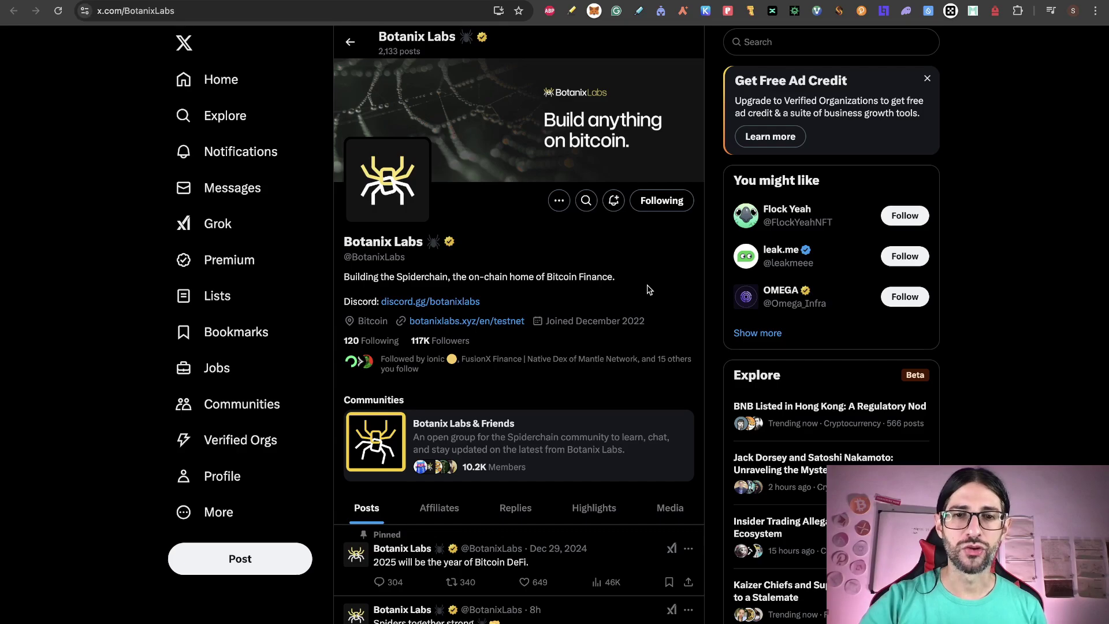
Step: Scroll the Botanix Labs X profile's pinned and recent posts, including the BIMA announcement
scroll(649, 288, "down", 1)
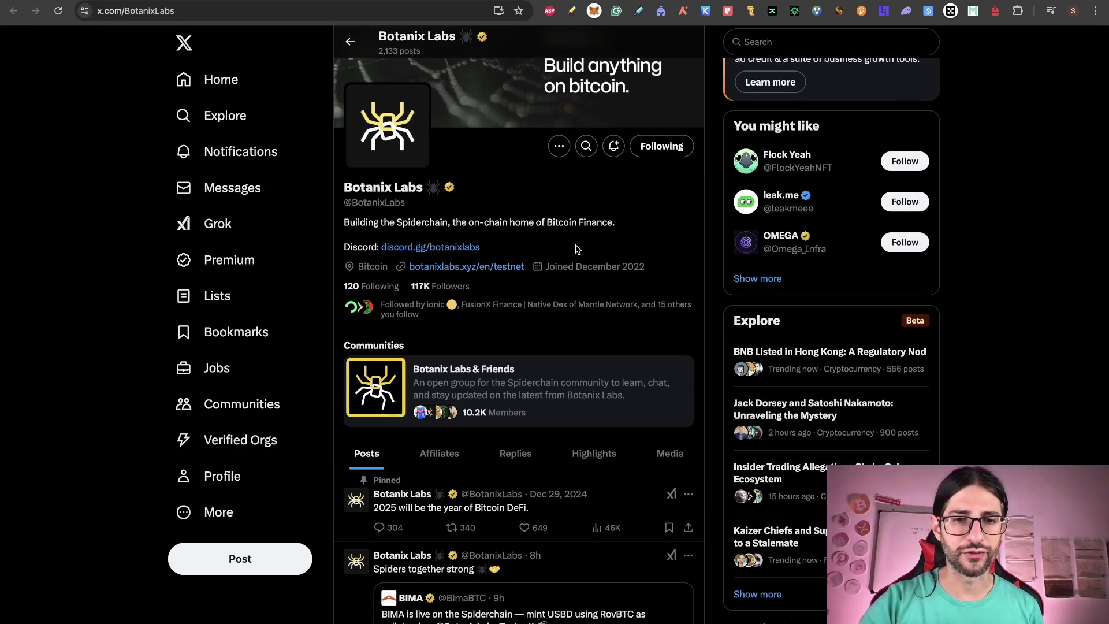
scroll(568, 295, "down", 8)
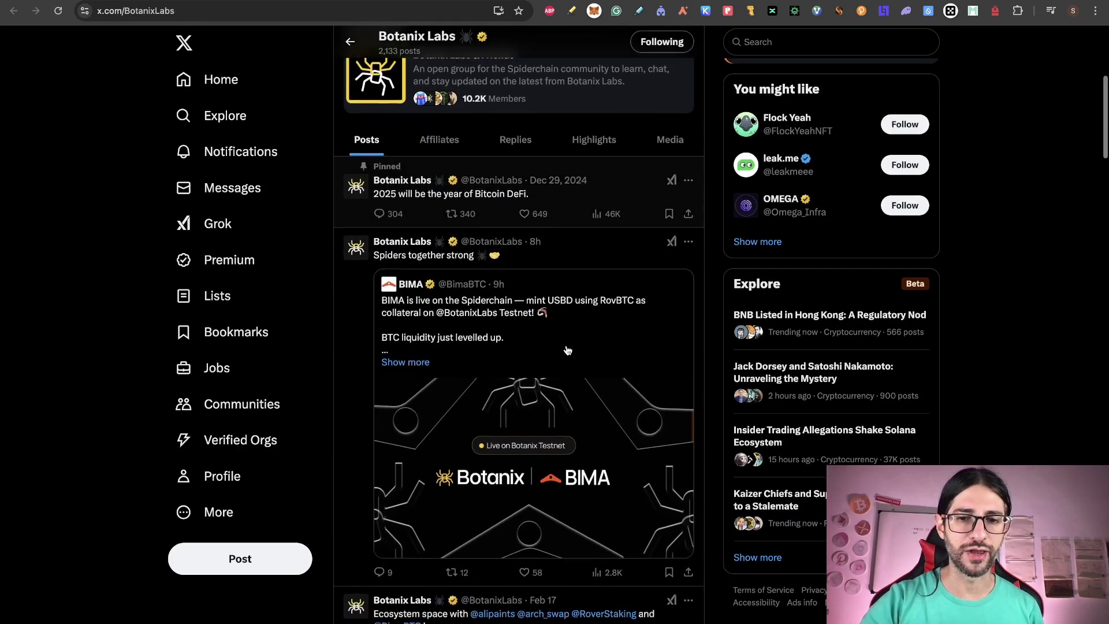
scroll(568, 350, "down", 3)
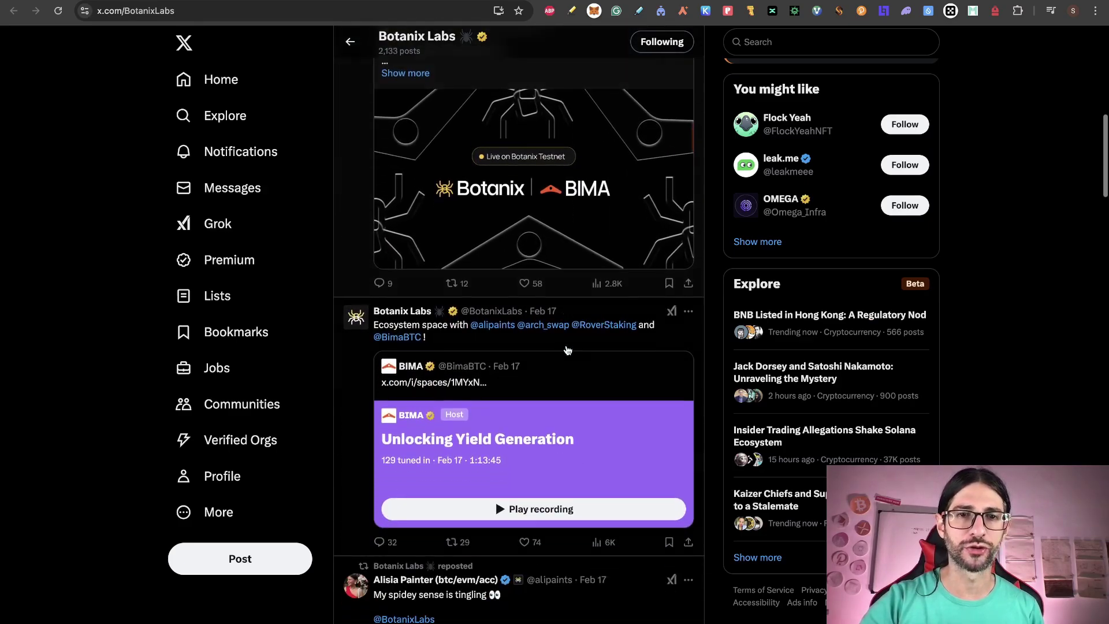
scroll(564, 349, "up", 12)
Step: Open botanixlabs.xyz from the profile and scroll the home page down to Our Latest News
left_click(466, 311)
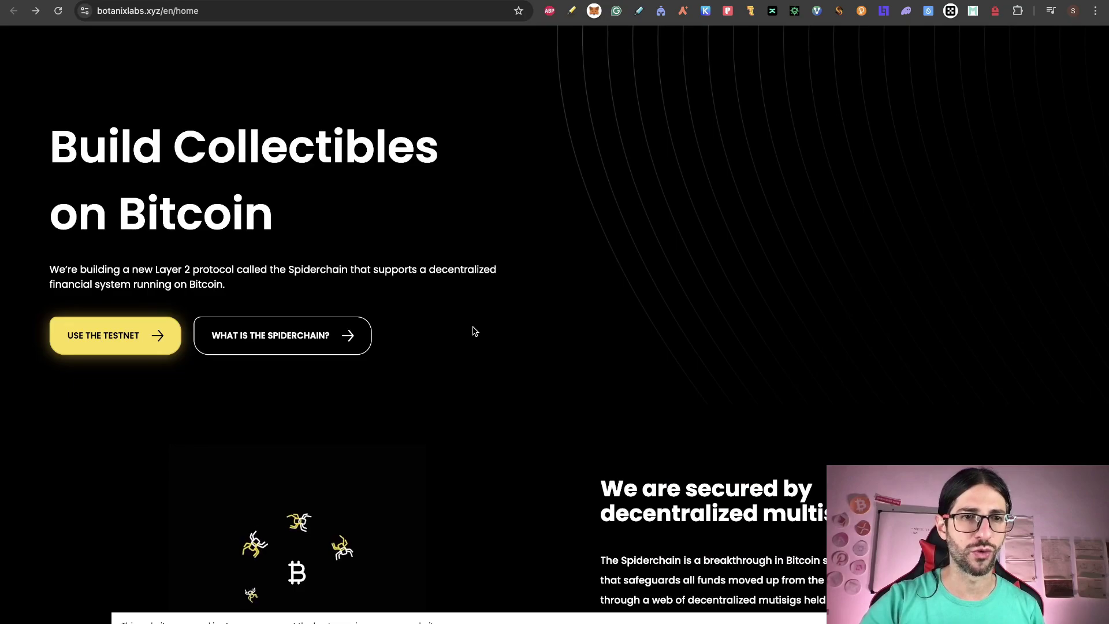
scroll(473, 331, "down", 1)
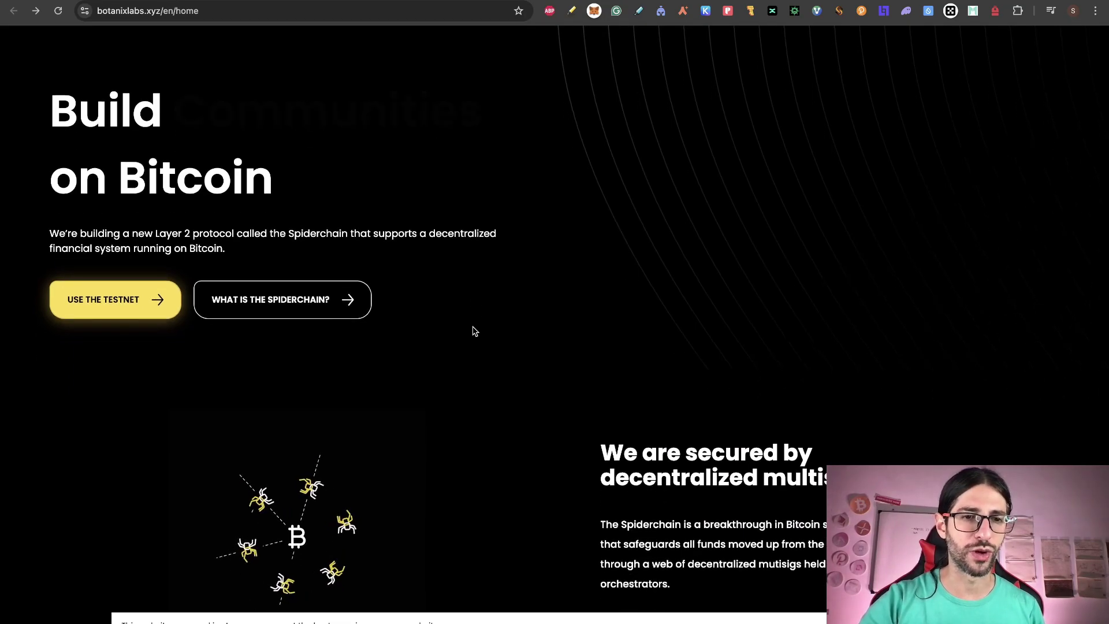
scroll(472, 331, "down", 10)
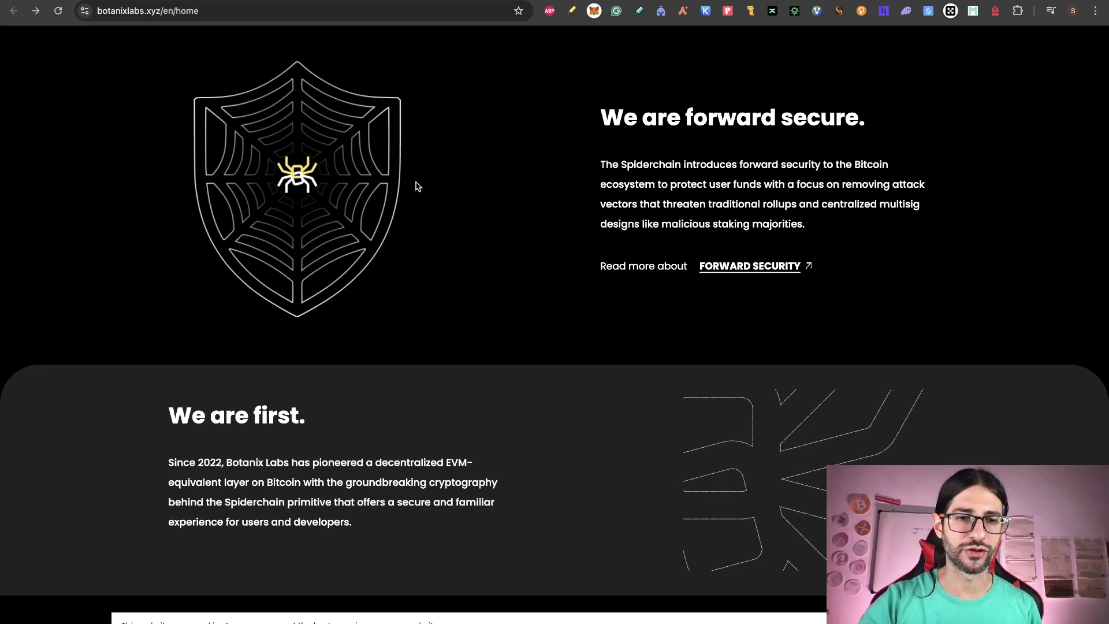
scroll(500, 287, "down", 1)
scroll(500, 288, "down", 8)
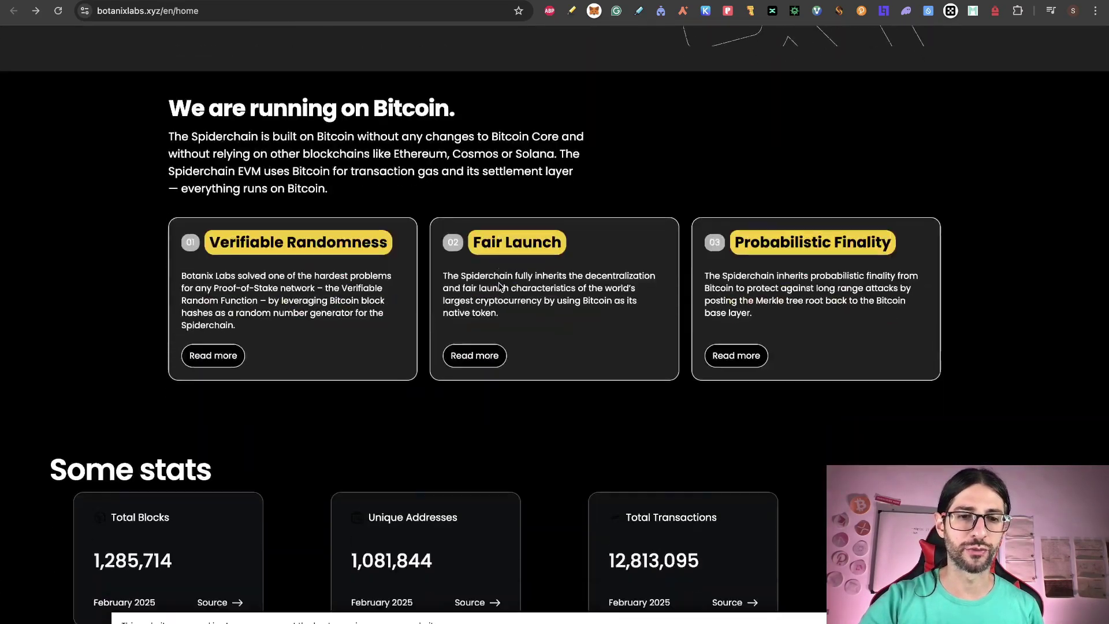
scroll(501, 287, "down", 13)
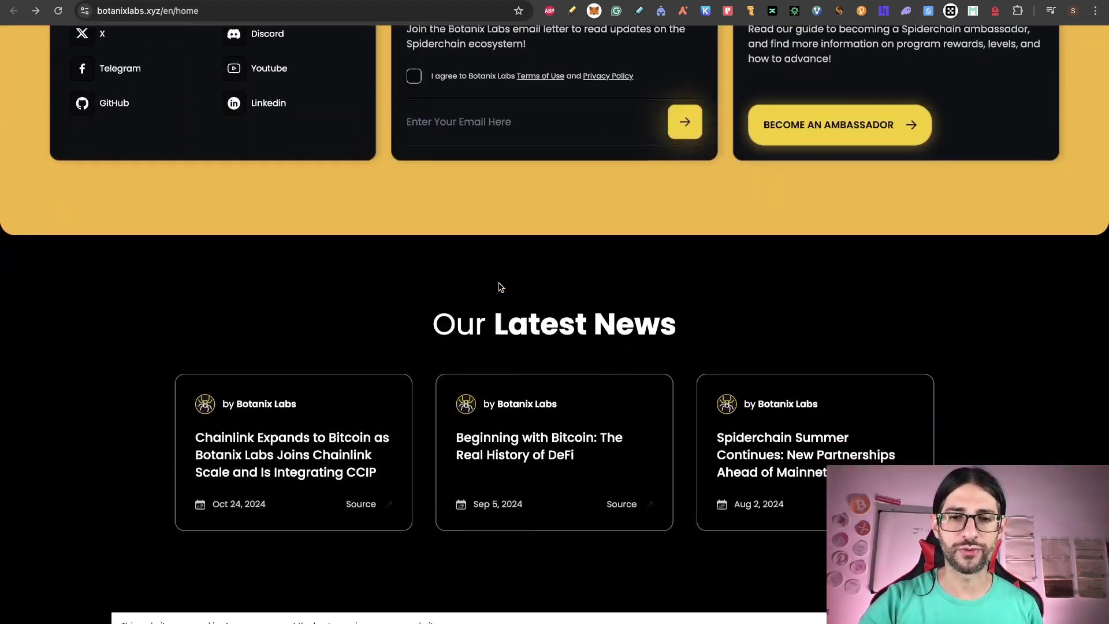
scroll(501, 287, "down", 3)
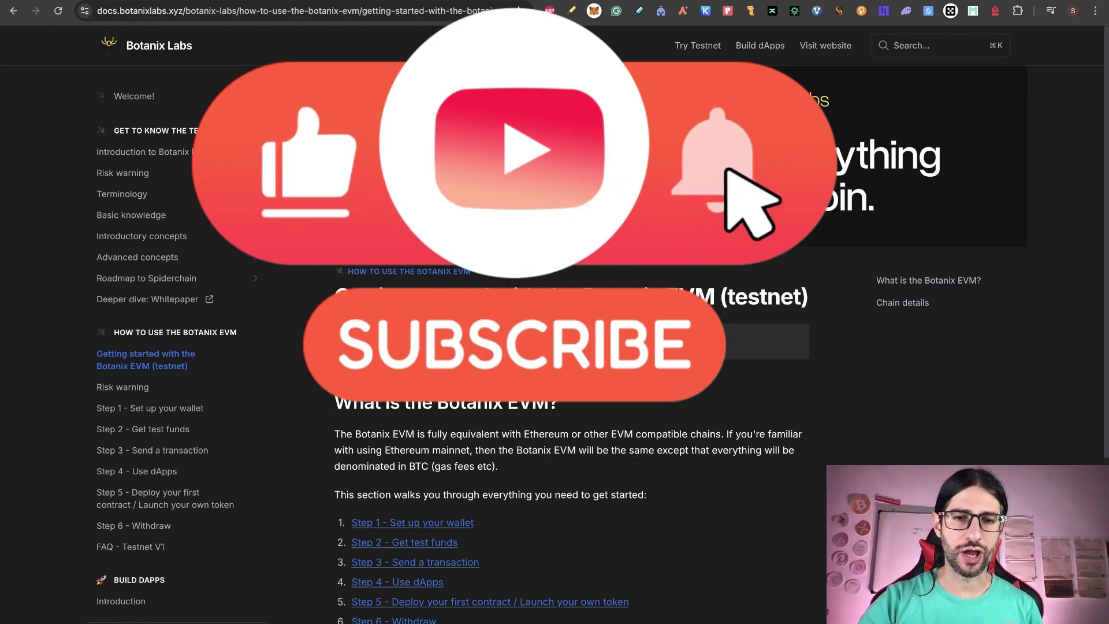
Step: Select the Botanix Testnet chain details, from ChainID 3636 and symbol BTC to the explorer URL
scroll(572, 439, "down", 1)
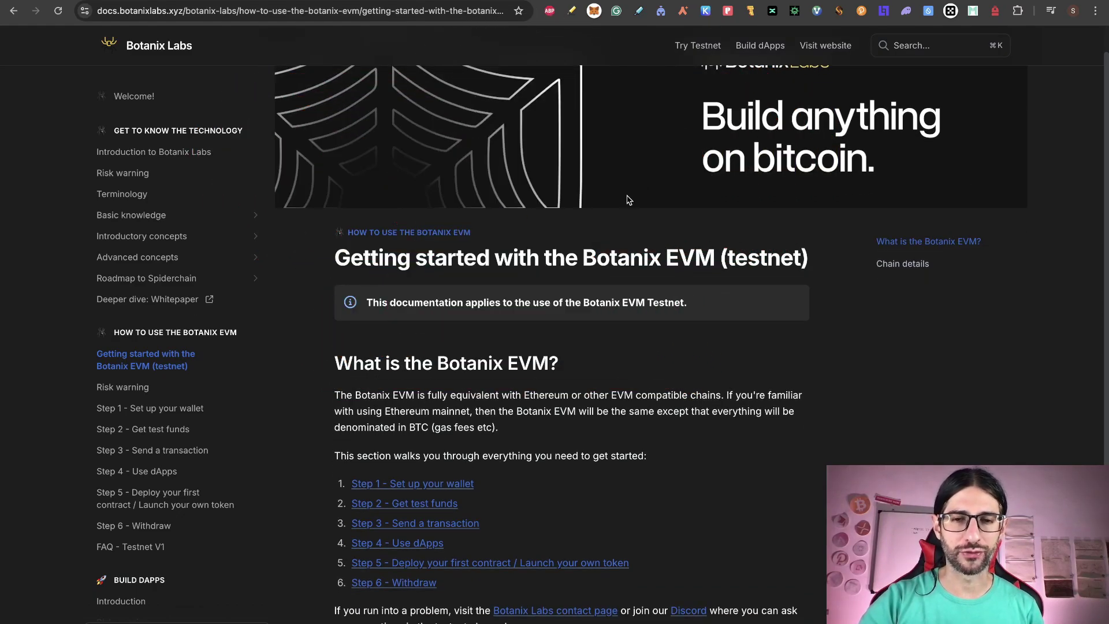
scroll(628, 200, "down", 1)
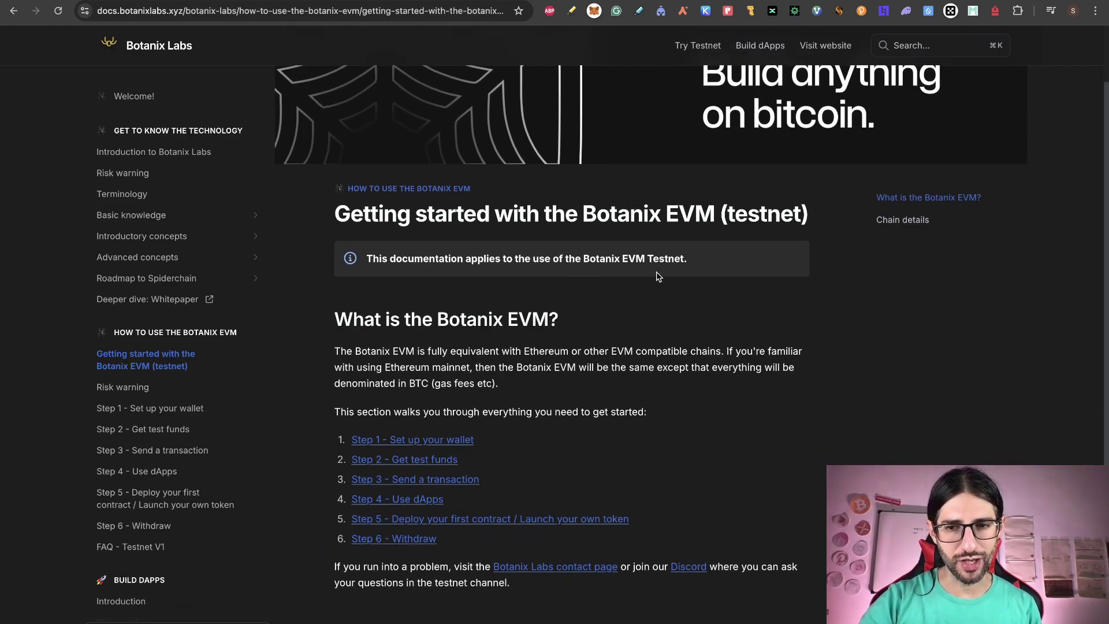
scroll(658, 276, "down", 5)
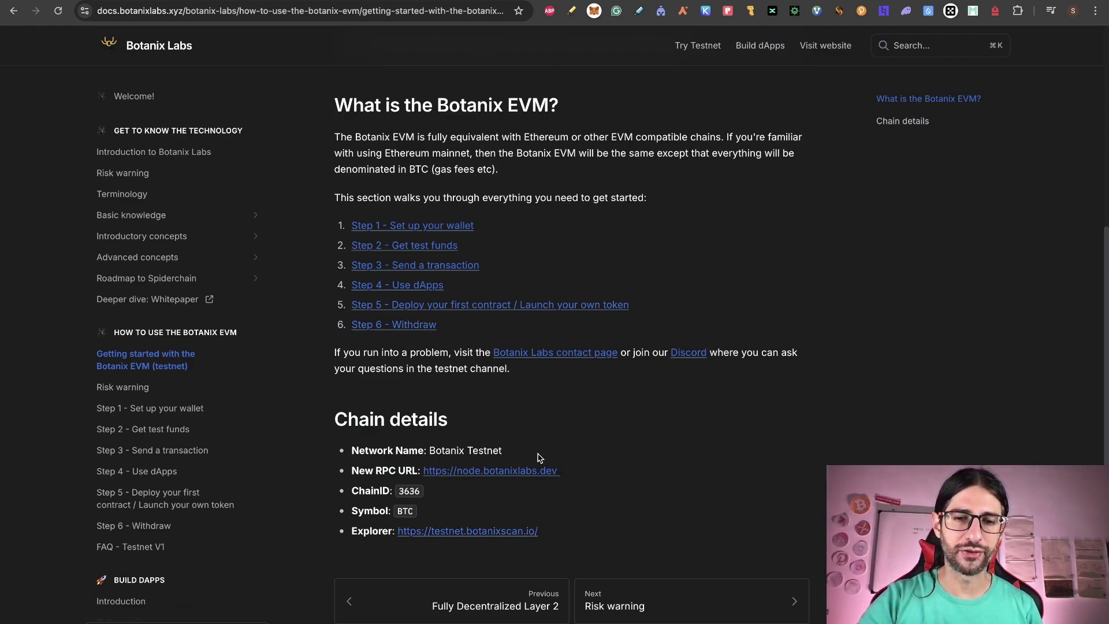
scroll(540, 459, "down", 1)
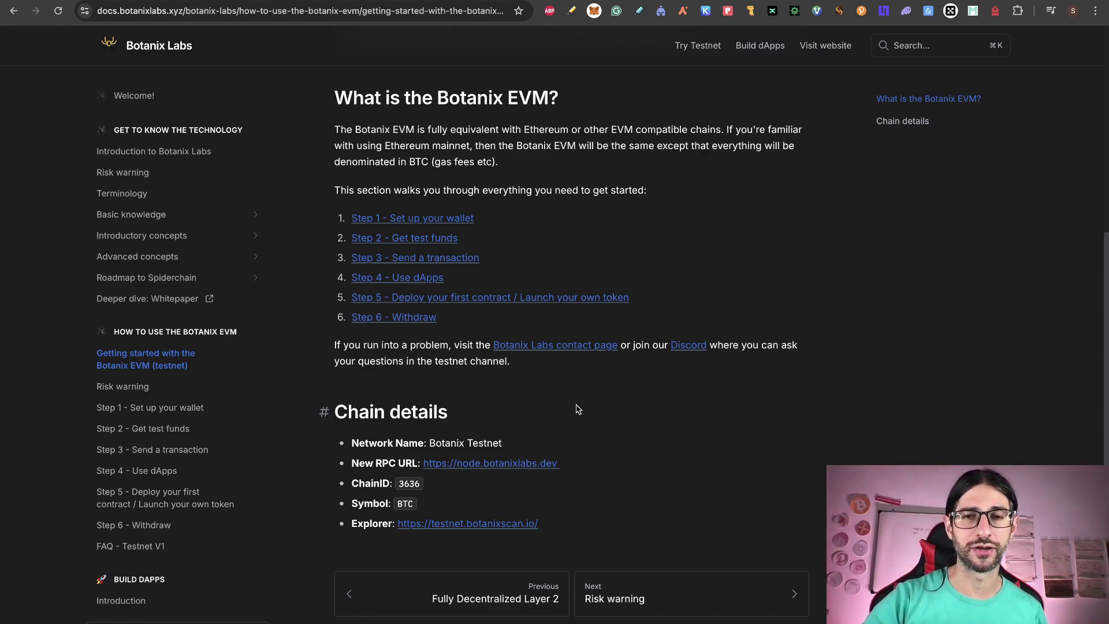
left_click_drag(557, 529, 321, 409)
scroll(515, 258, "up", 5)
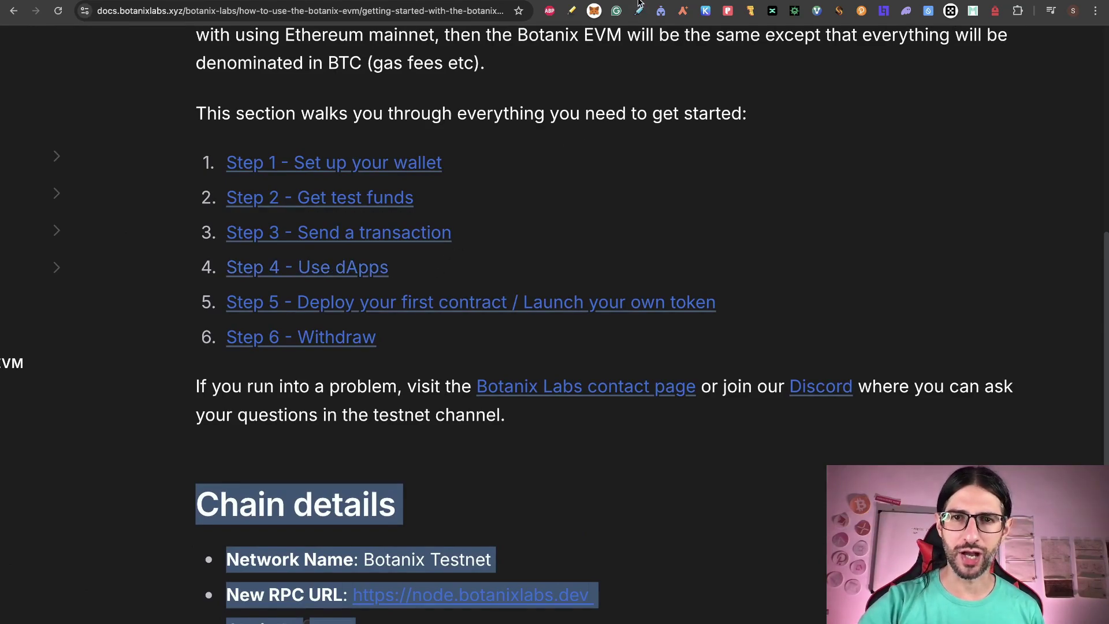
scroll(551, 156, "left", 5)
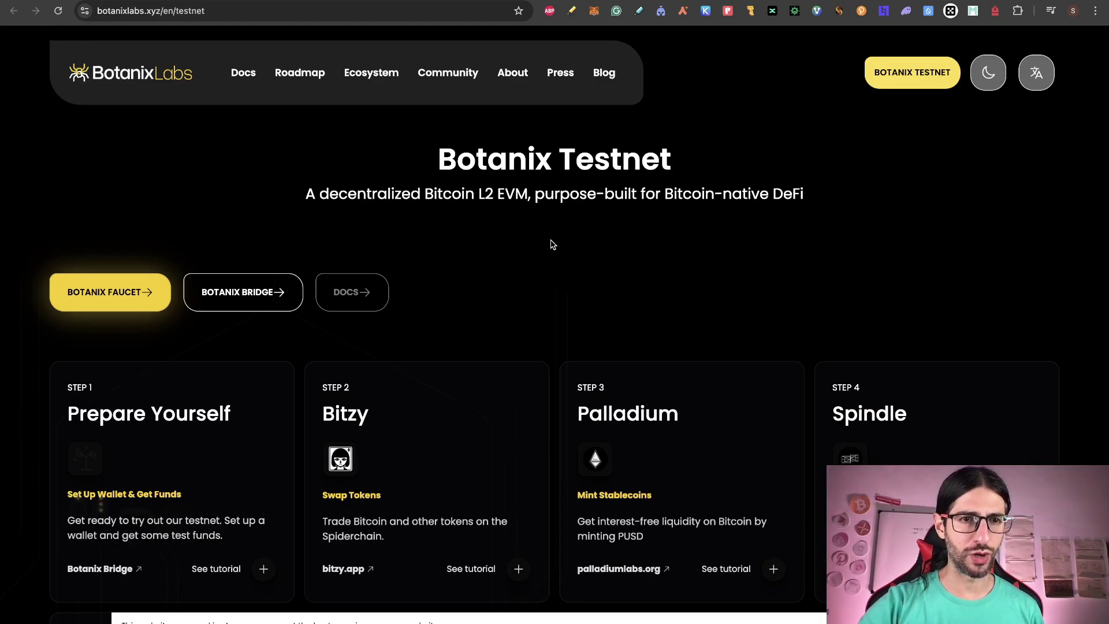
Step: Scroll through the Botanix Testnet page's Step 1–7 cards, from Prepare Yourself to Bitperp
scroll(551, 244, "down", 1)
scroll(552, 244, "down", 5)
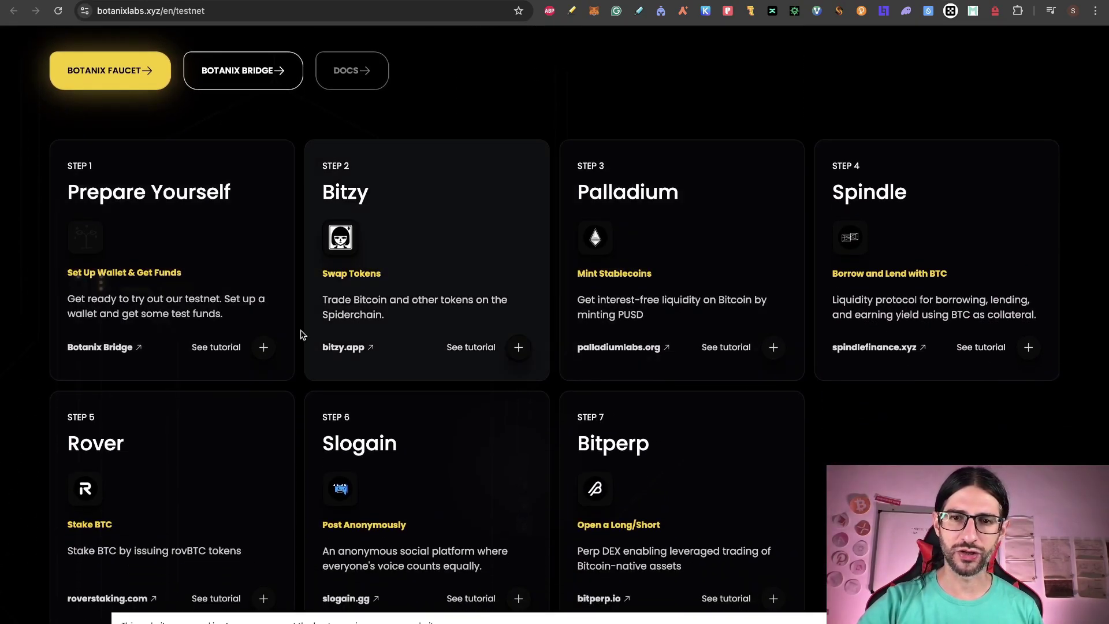
scroll(285, 457, "down", 5)
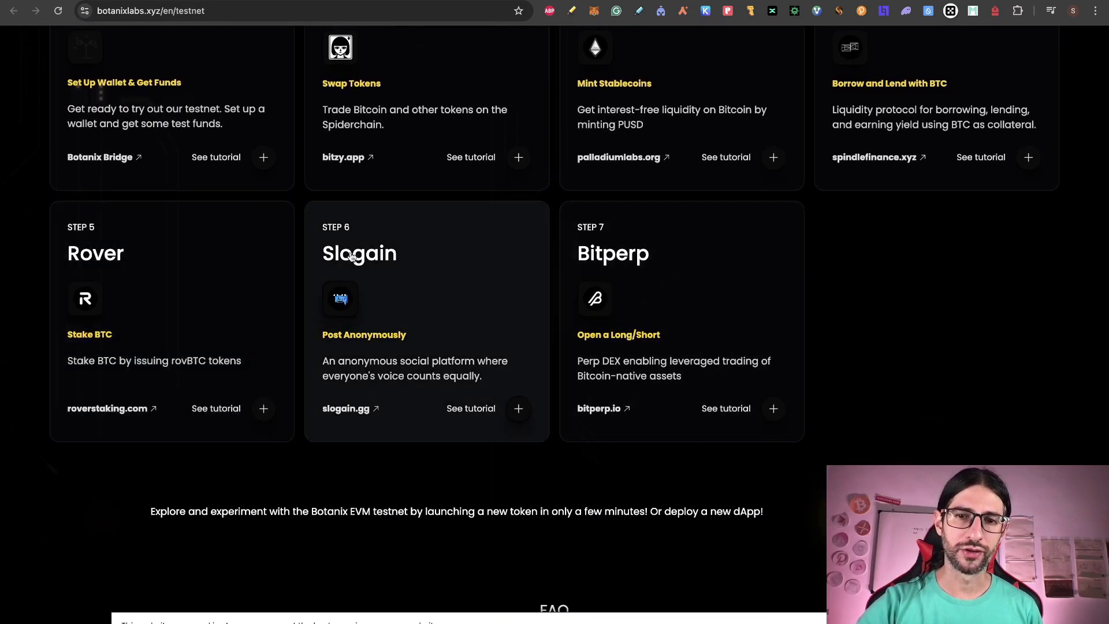
scroll(396, 285, "up", 4)
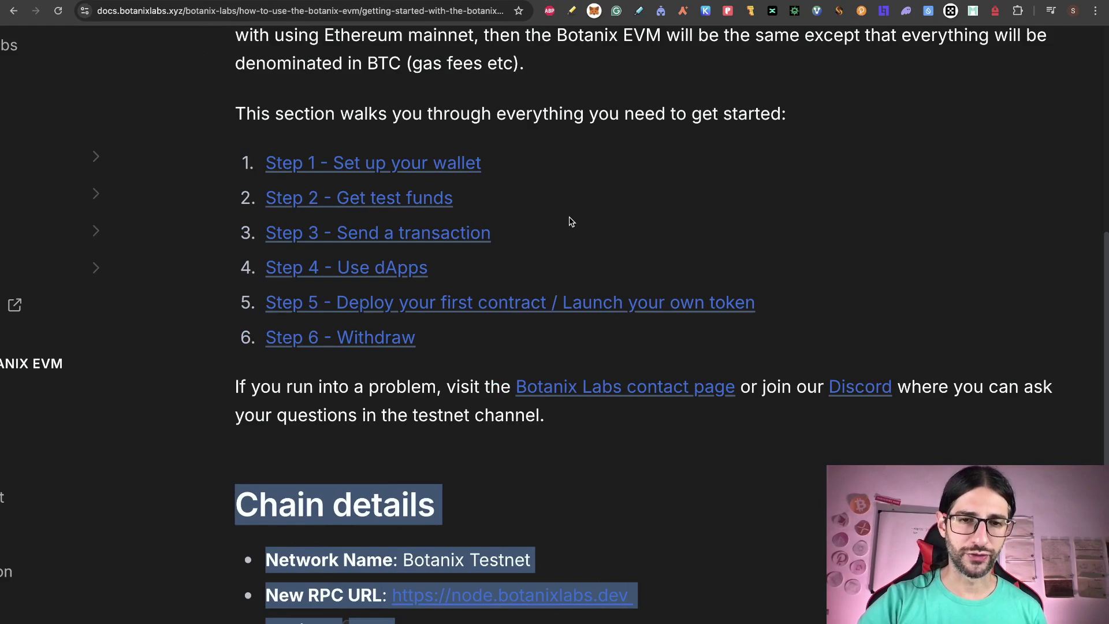
Step: Open 'Step 2 - Get test funds' and review its Airdrop and Galxe / Zealy options
scroll(569, 221, "left", 3)
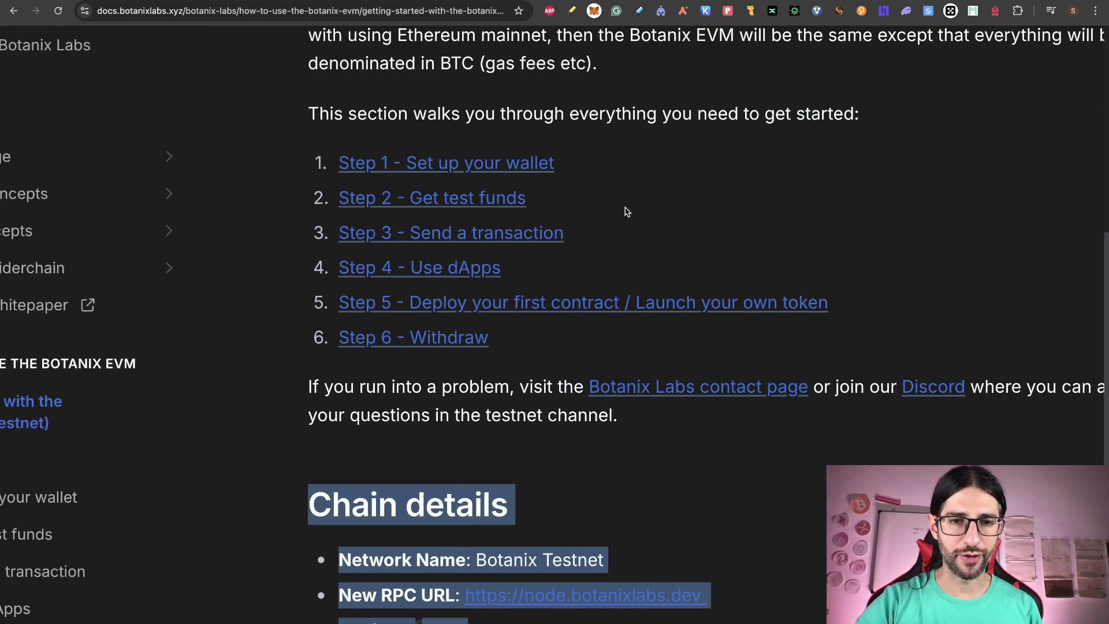
scroll(625, 211, "left", 3)
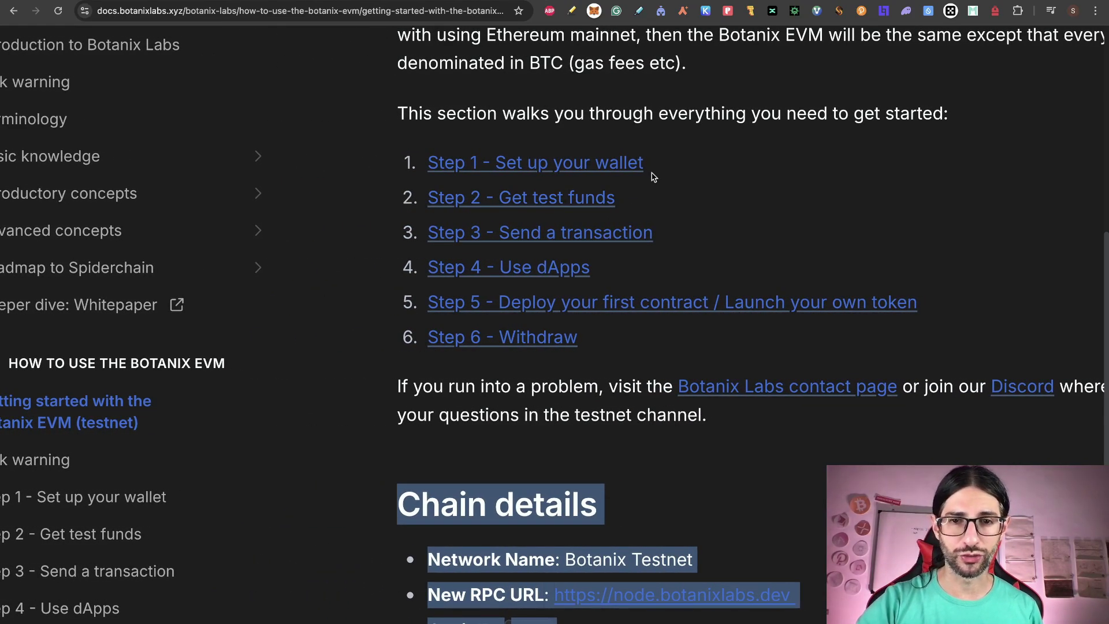
left_click(565, 199)
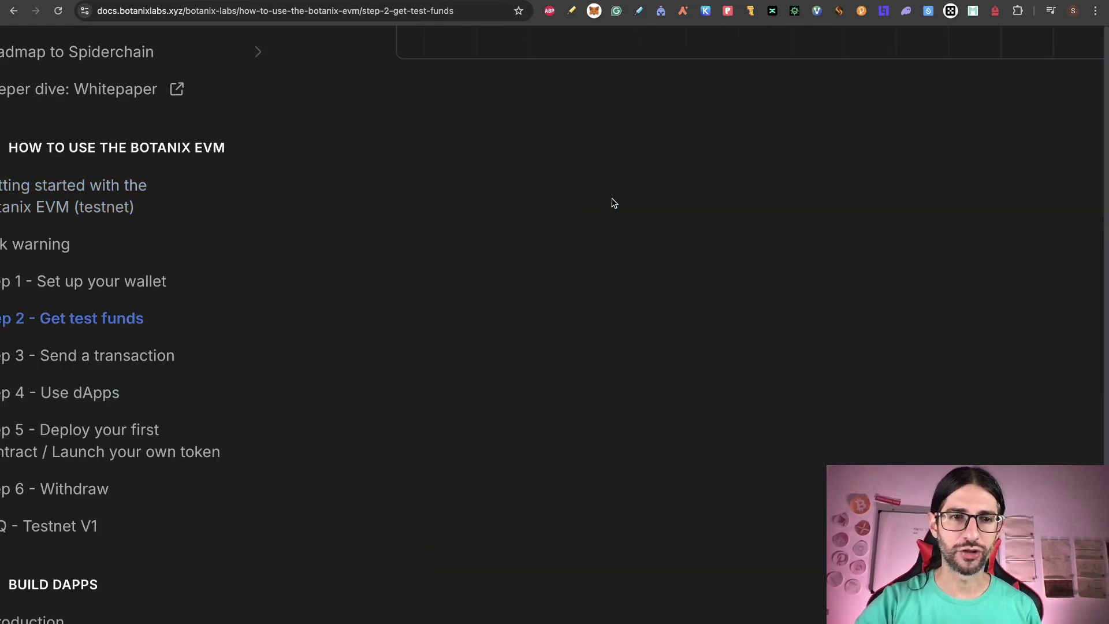
scroll(614, 204, "left", 1)
scroll(673, 198, "left", 2)
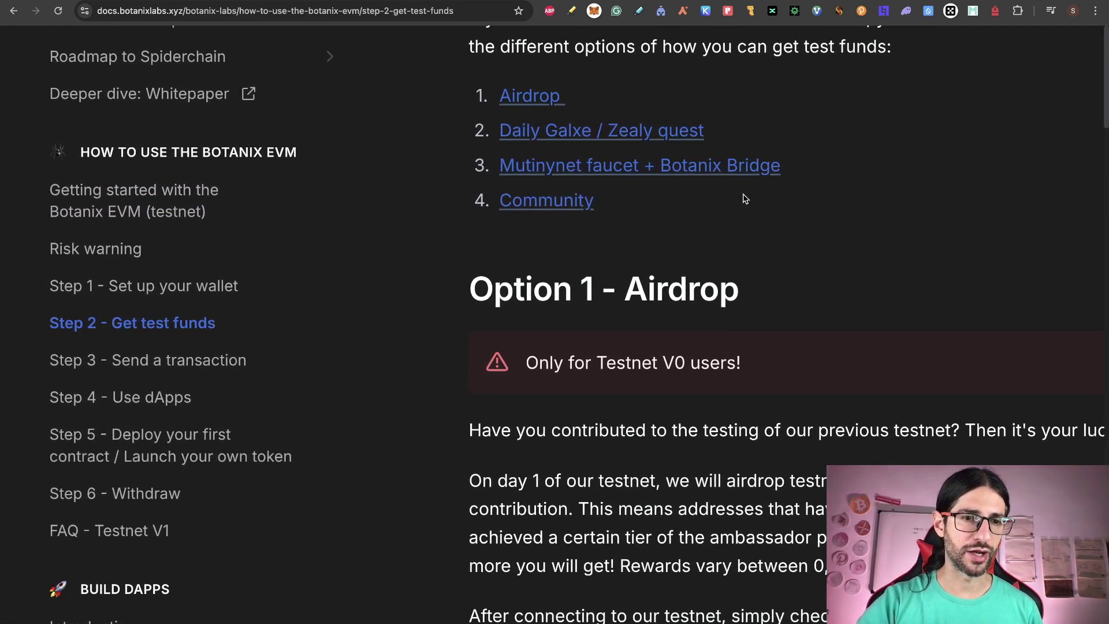
scroll(780, 198, "up", 5)
scroll(780, 198, "right", 3)
scroll(779, 197, "down", 4)
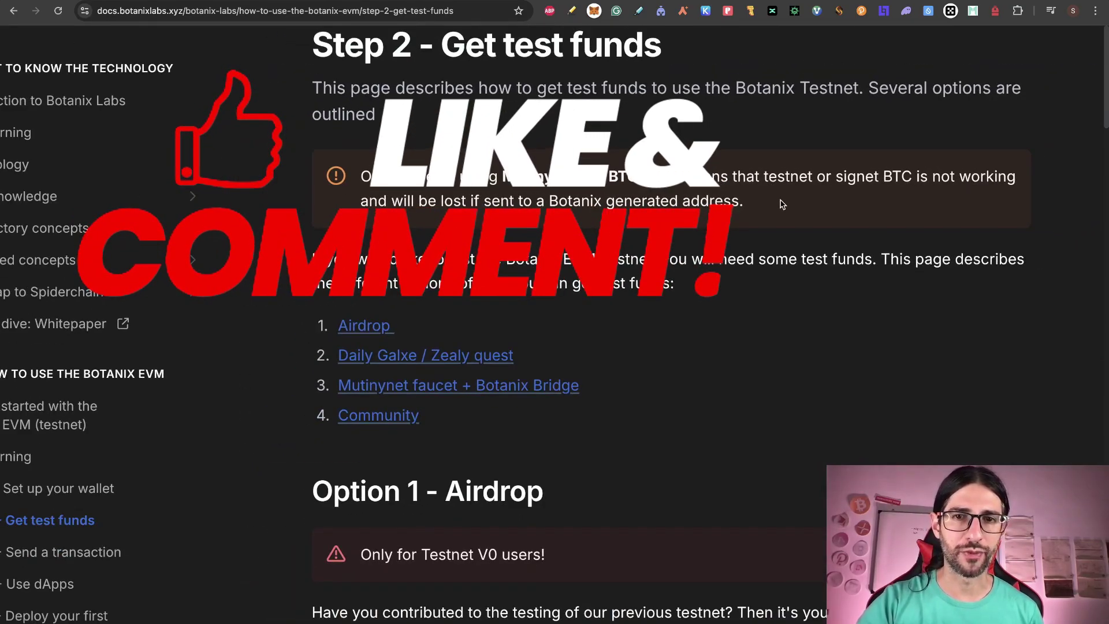
scroll(781, 204, "down", 8)
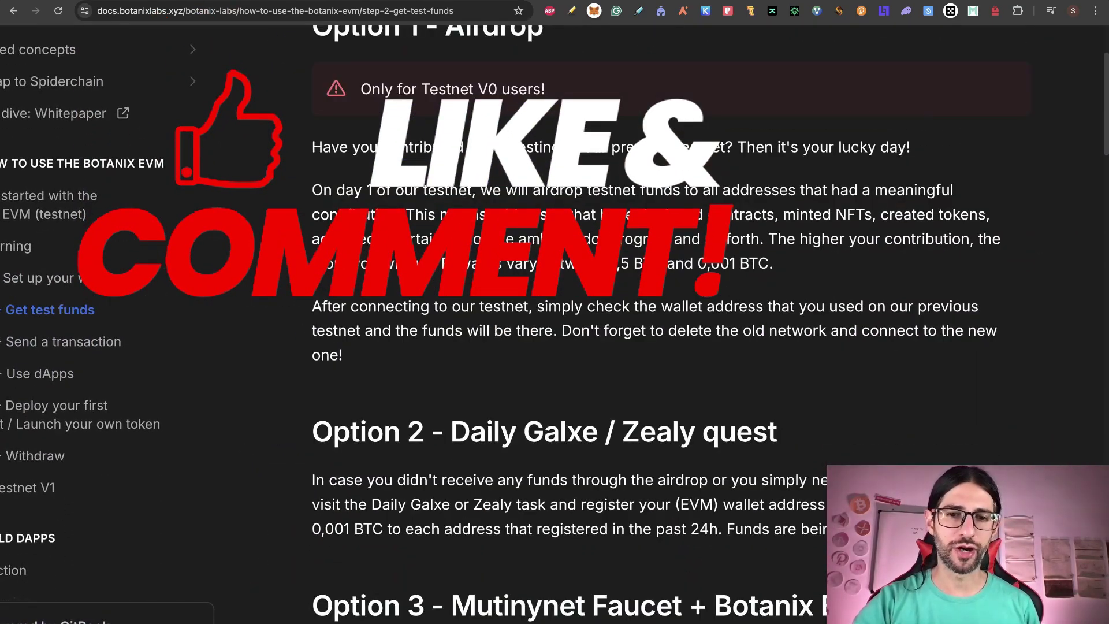
scroll(780, 231, "down", 3)
scroll(780, 231, "down", 2)
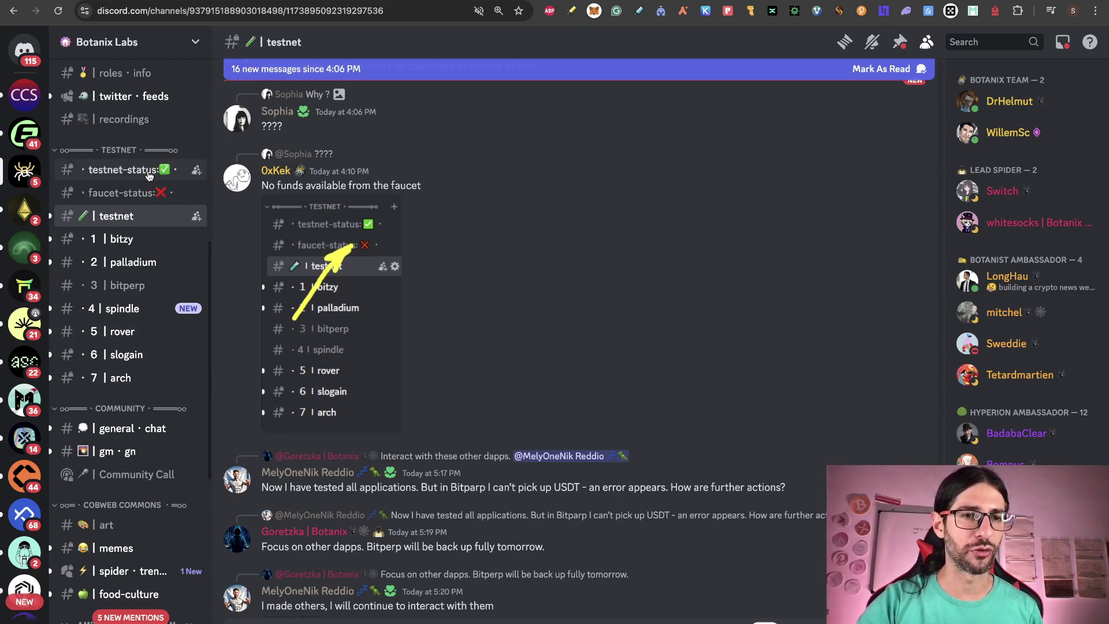
Step: Scroll the Botanix testnet channel, visit the Arch and Palladium Labs servers, then return to Airdrops
scroll(126, 223, "up", 1)
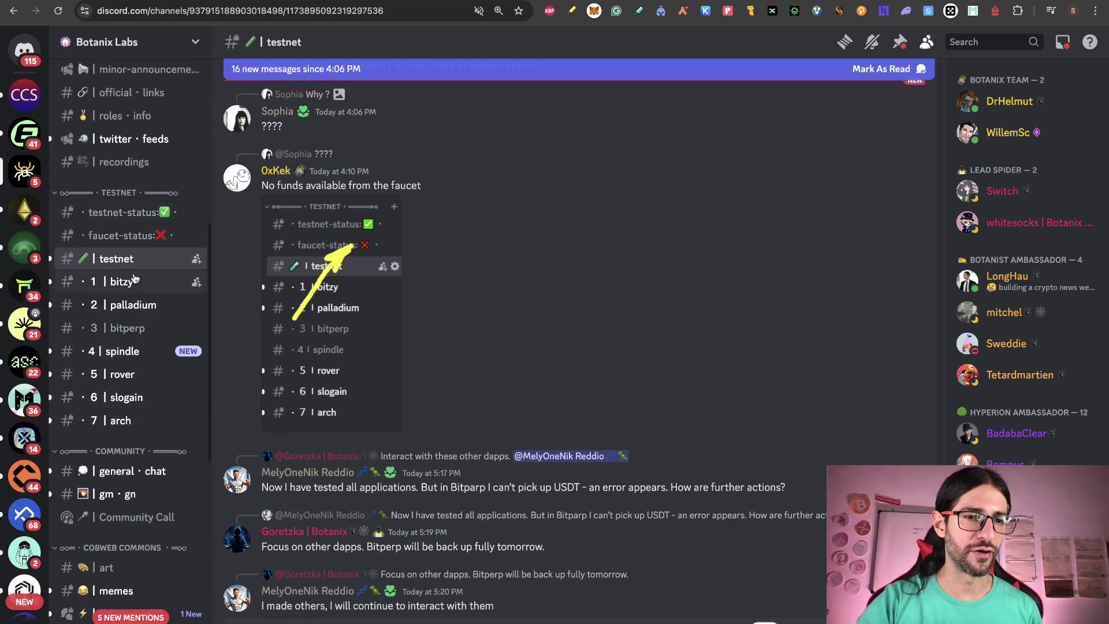
scroll(133, 282, "up", 3)
scroll(133, 277, "up", 1)
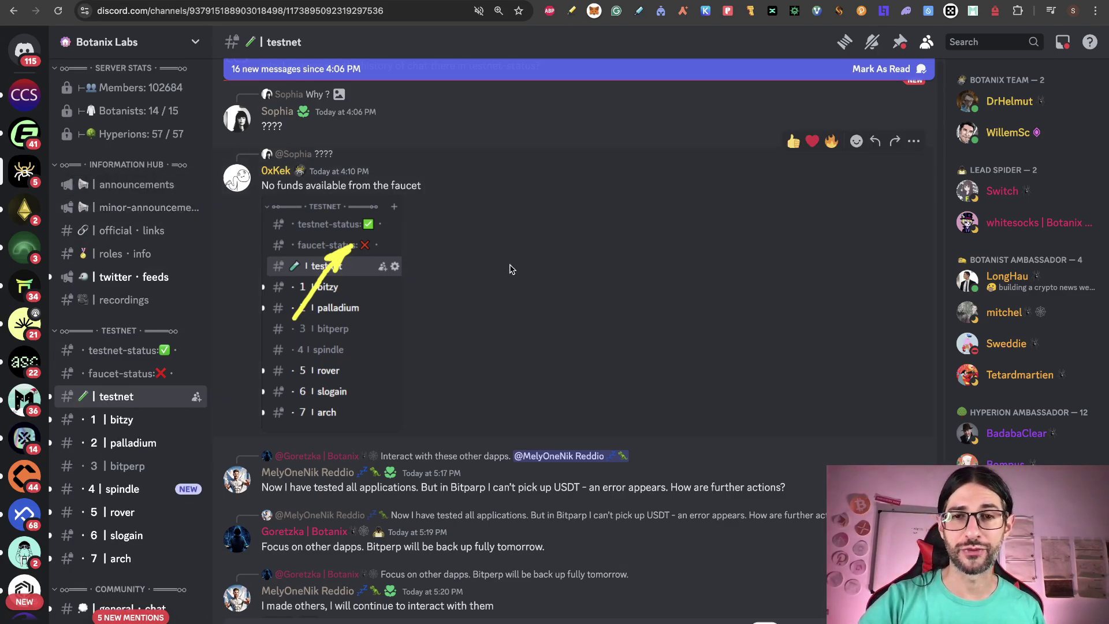
left_click(24, 254)
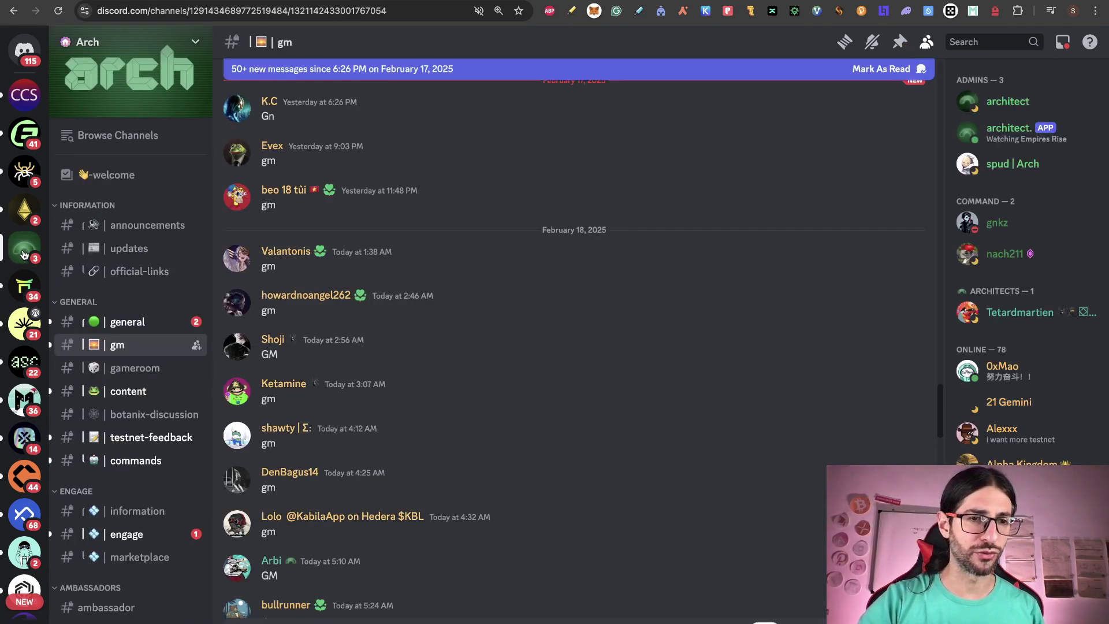
left_click(24, 210)
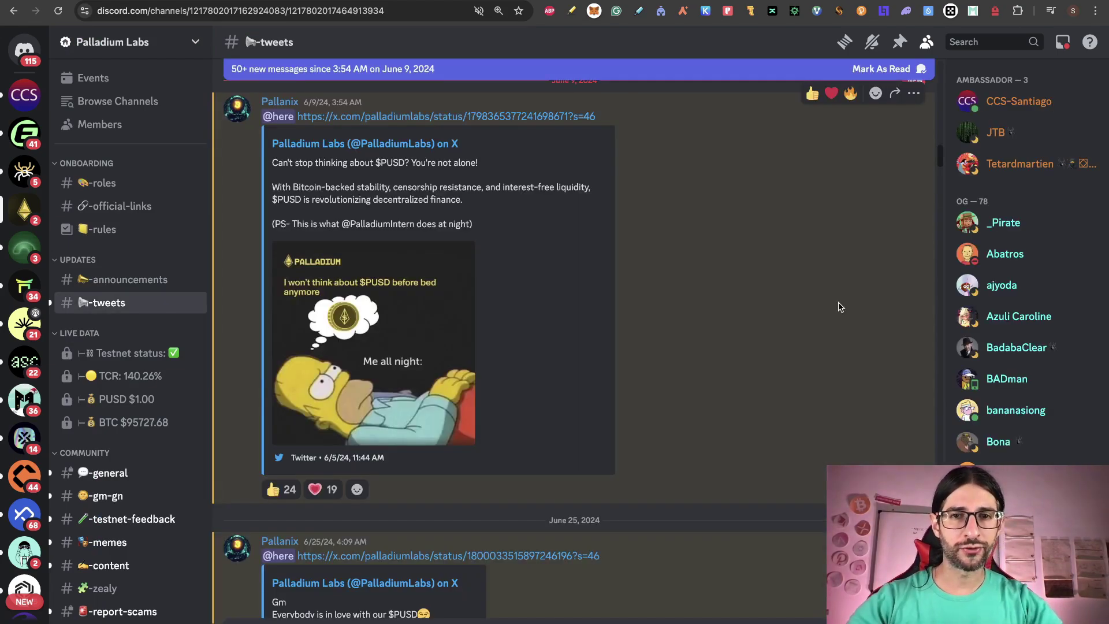
key("super+grave")
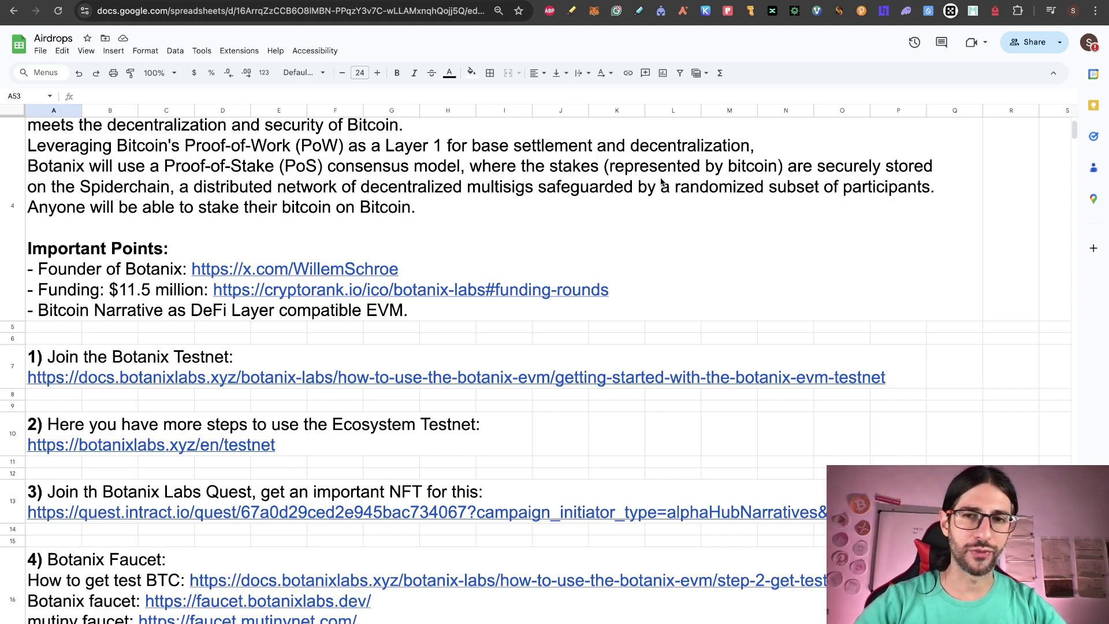
Step: Scroll through the eight 10 XP tasks on Intract's The Quest for Bitcoin, then return to Airdrops
key("ctrl+Tab")
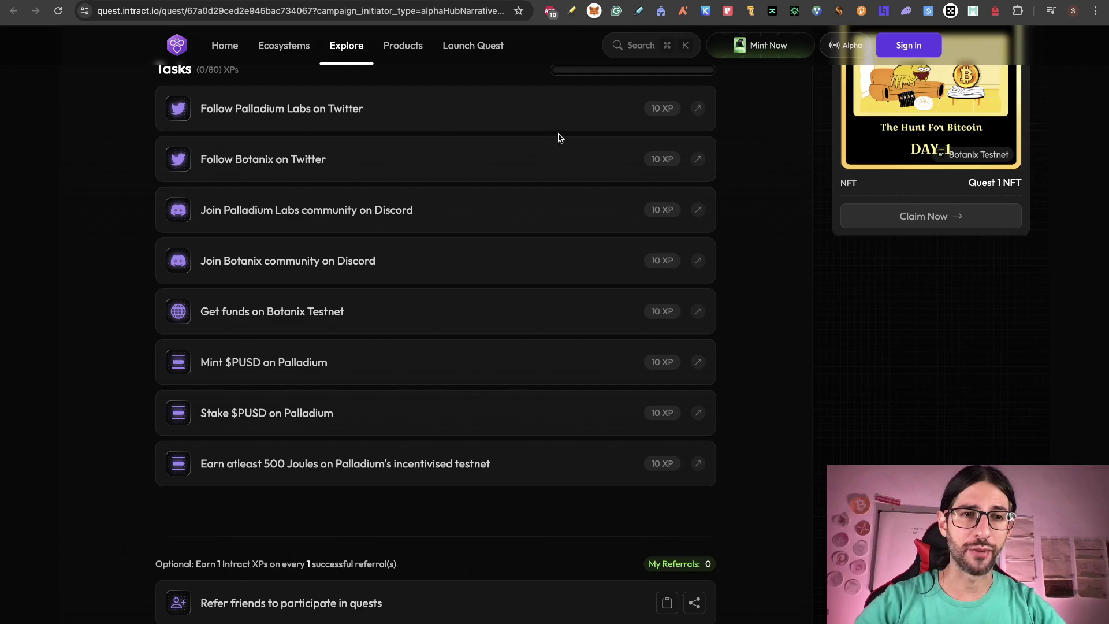
scroll(569, 136, "up", 5)
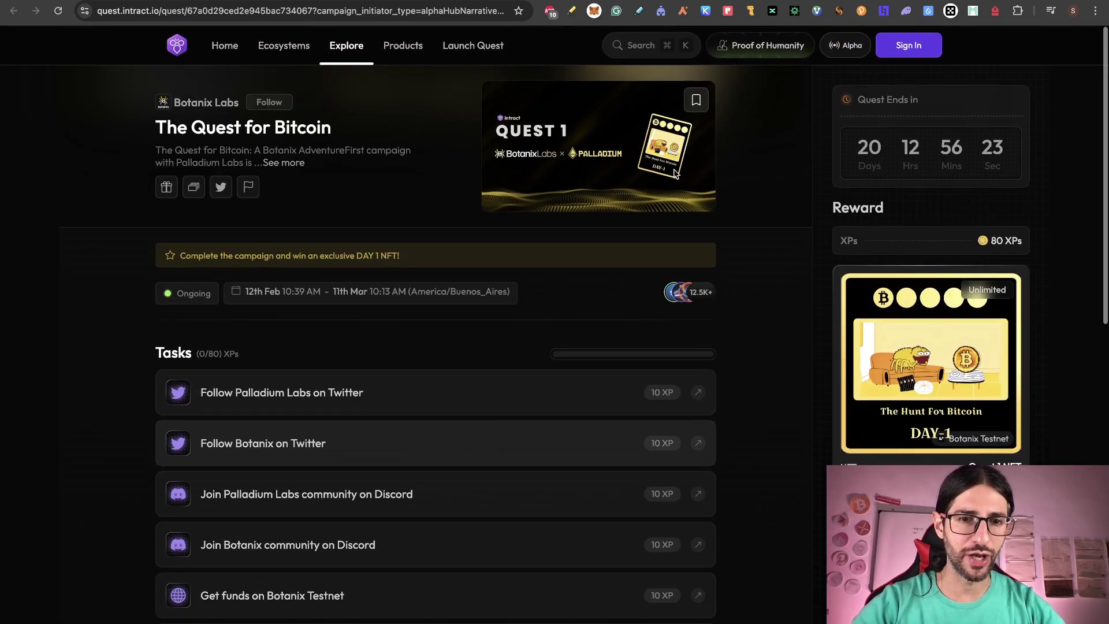
scroll(586, 297, "down", 1)
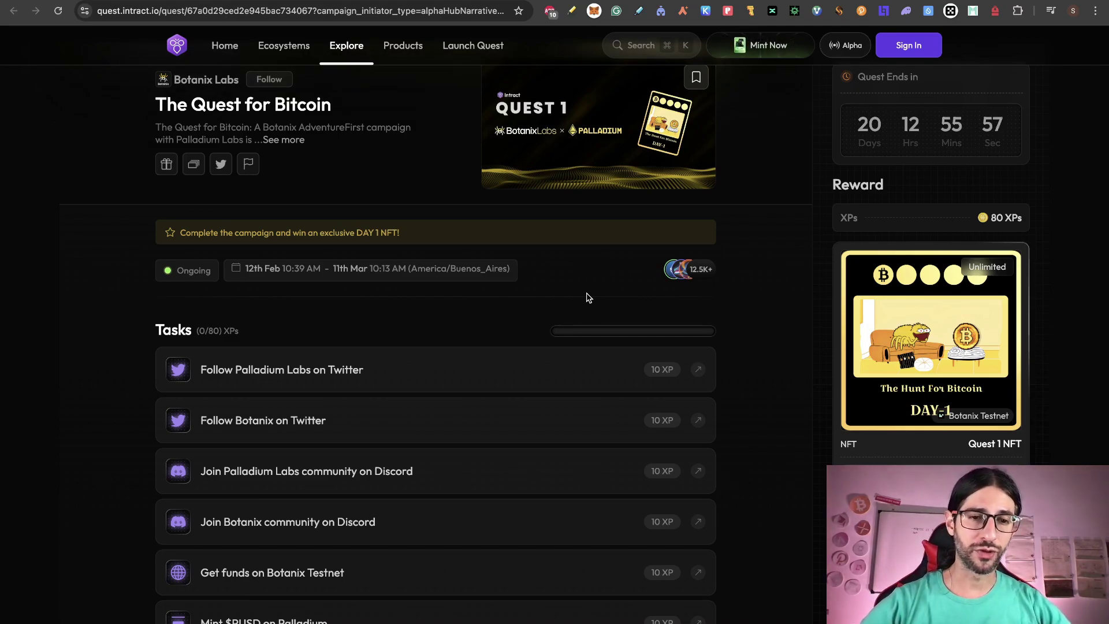
scroll(672, 370, "down", 2)
scroll(672, 370, "down", 3)
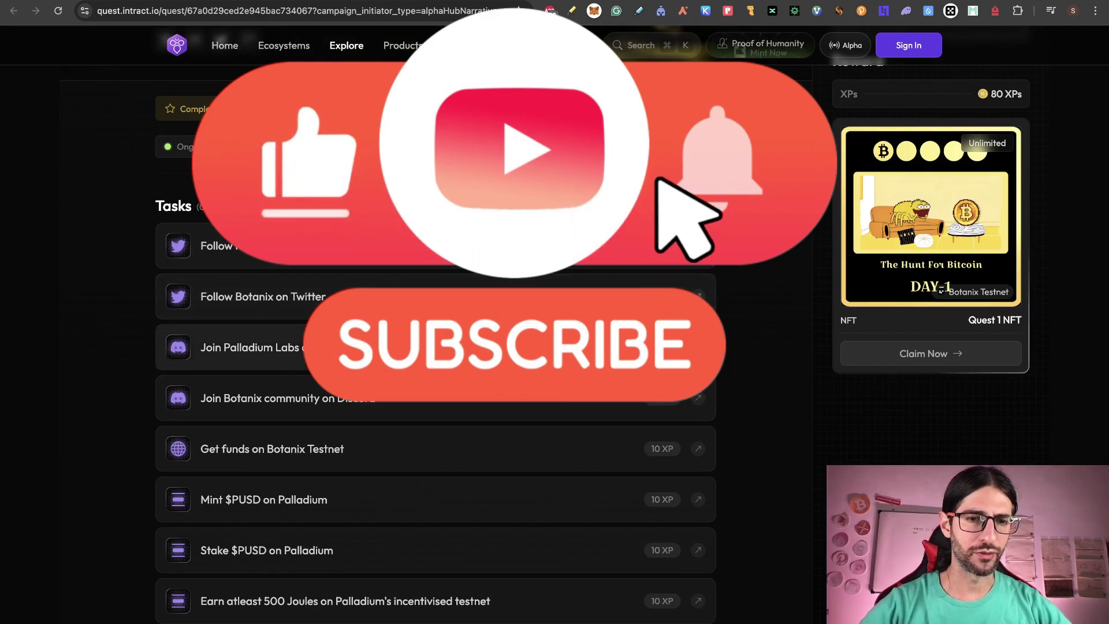
scroll(304, 287, "down", 6)
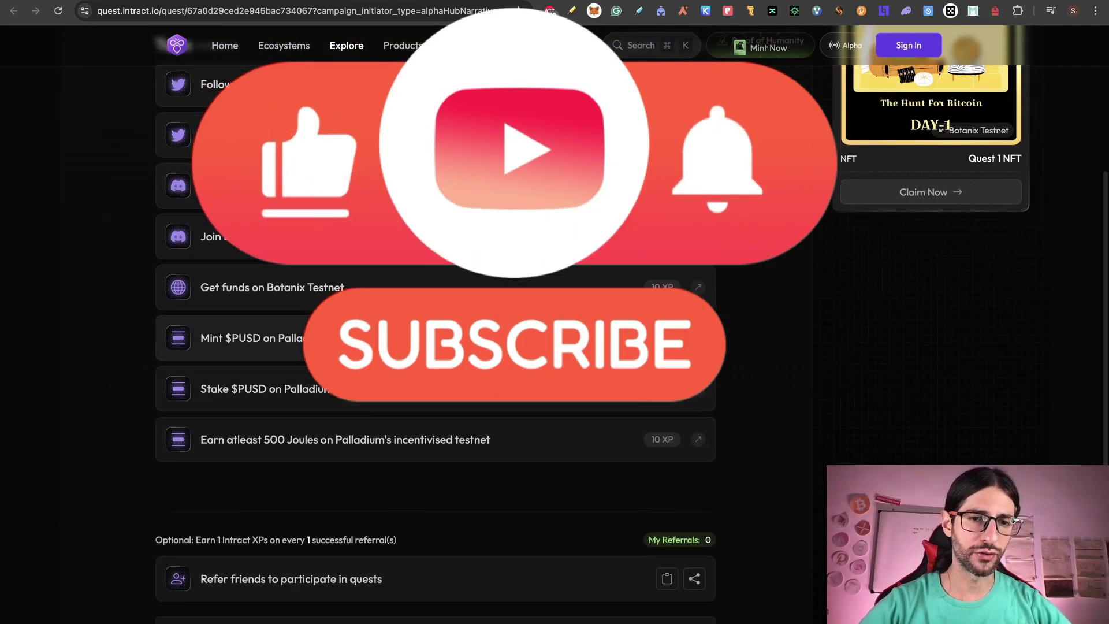
scroll(436, 309, "down", 1)
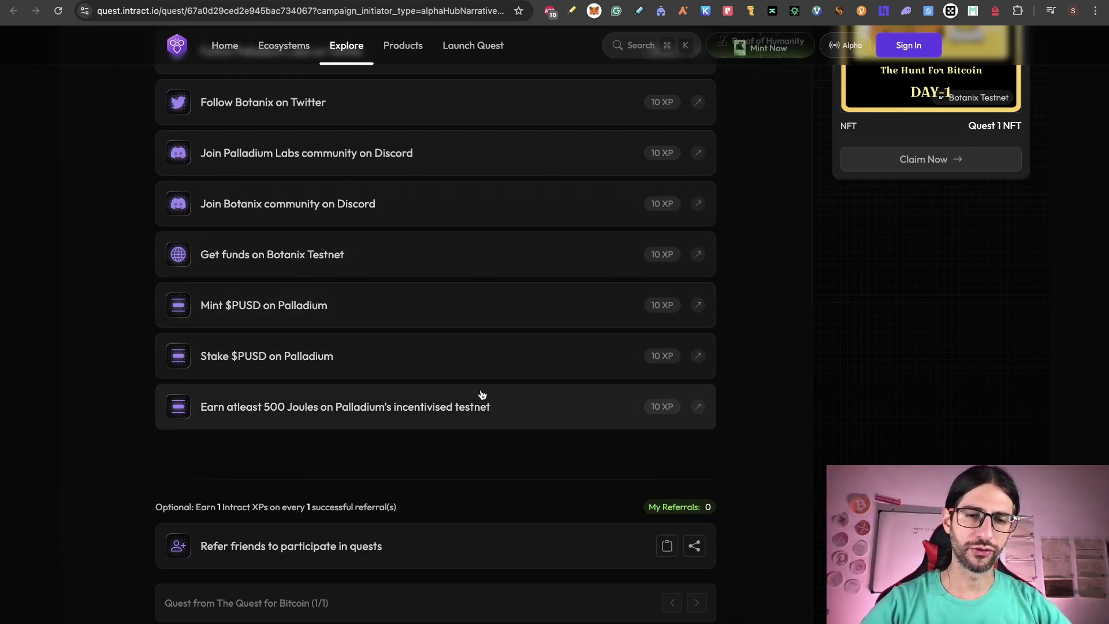
scroll(480, 392, "up", 6)
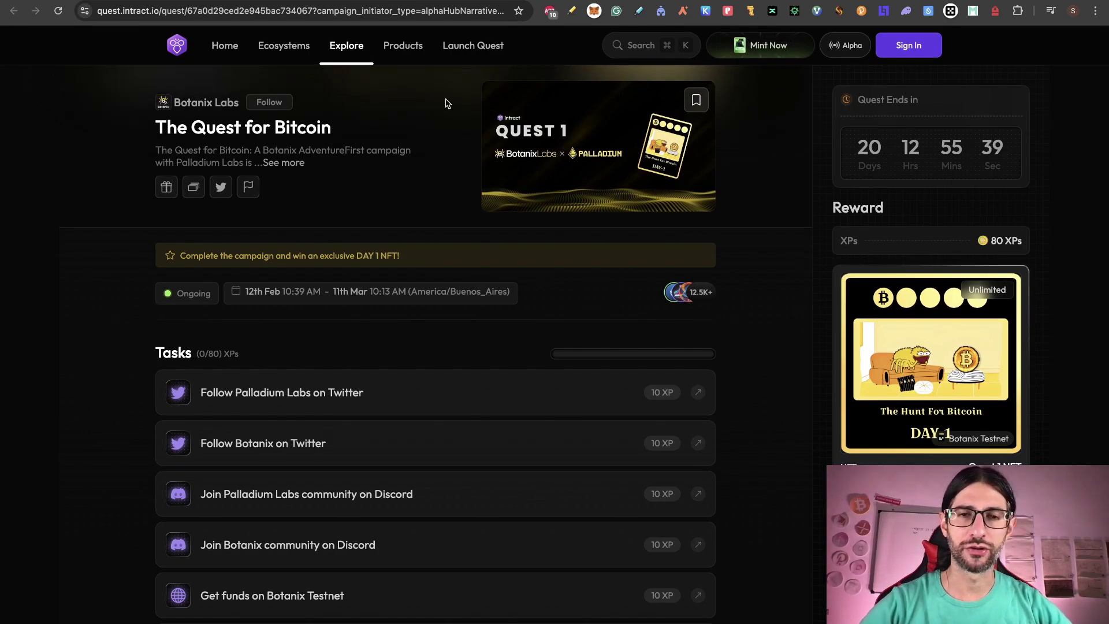
key("ctrl+Tab")
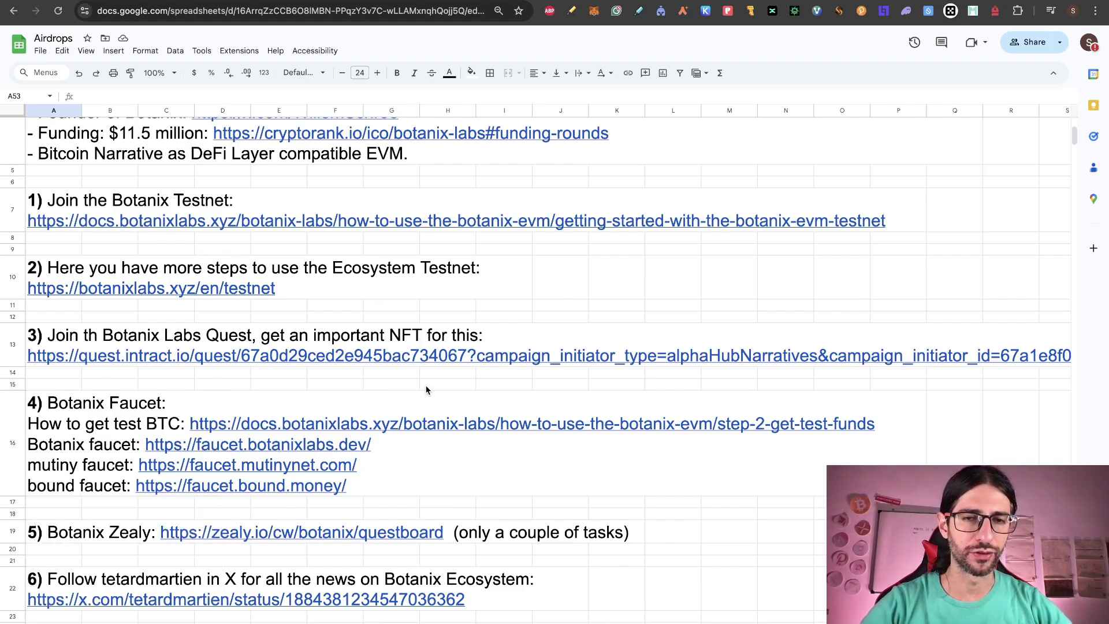
key("ctrl+Tab")
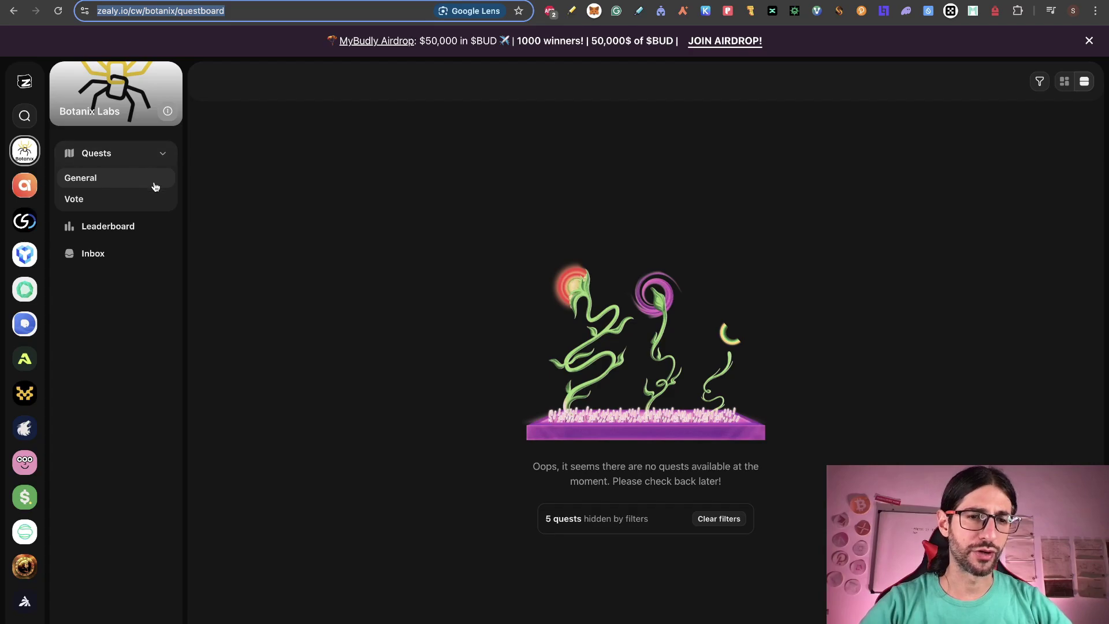
left_click(131, 229)
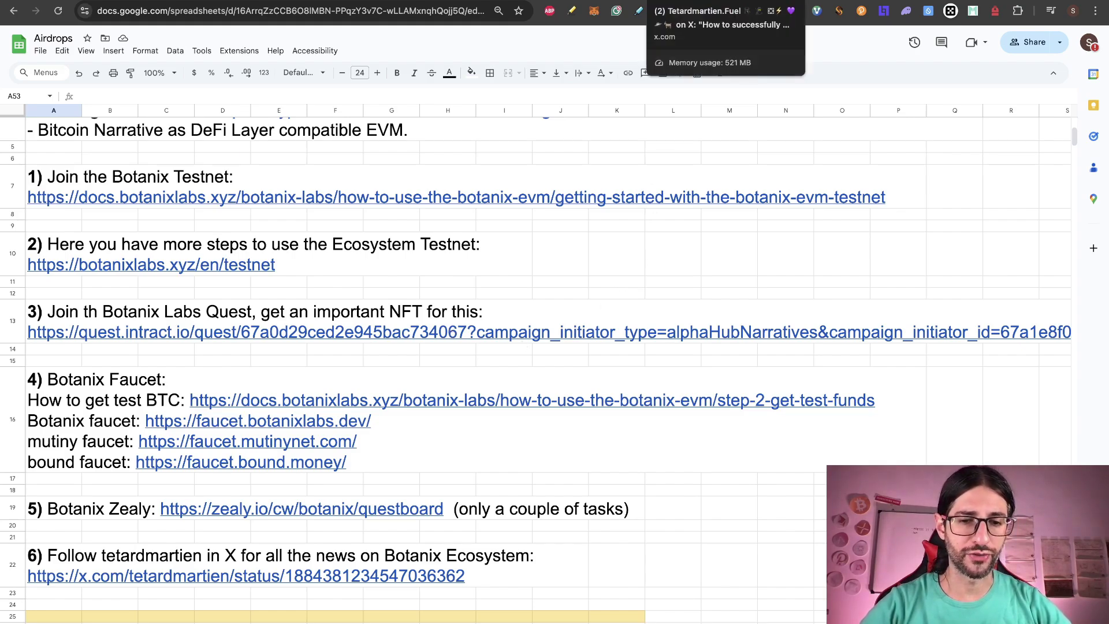
left_click(670, 3)
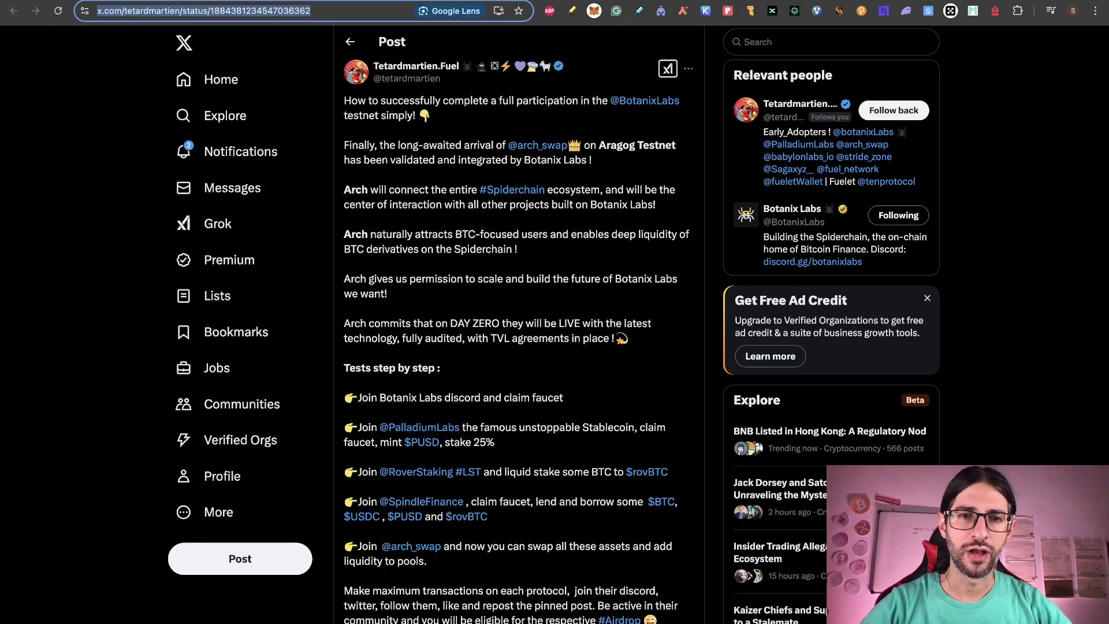
key("ctrl+plus")
key("ctrl+plus")
key("ctrl+plus")
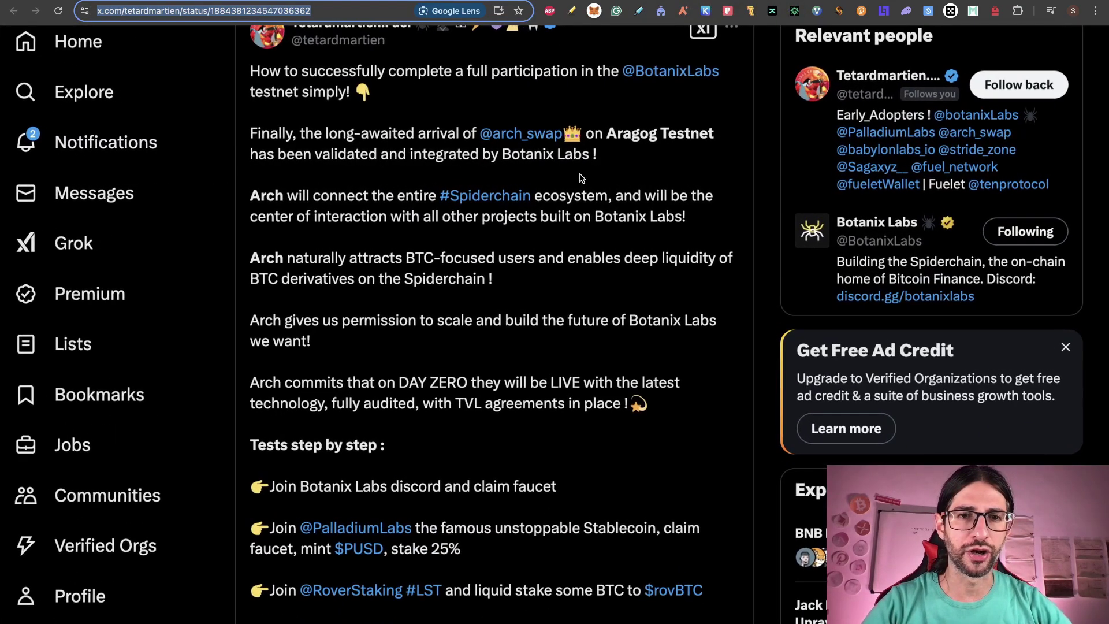
mouse_move(406, 87)
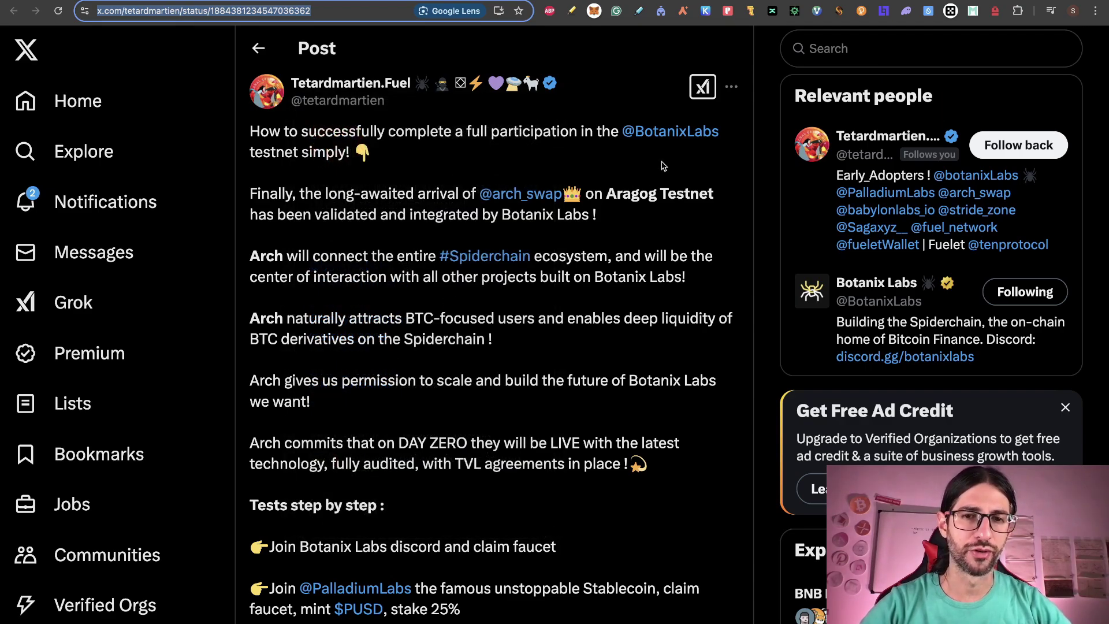
scroll(663, 165, "up", 1)
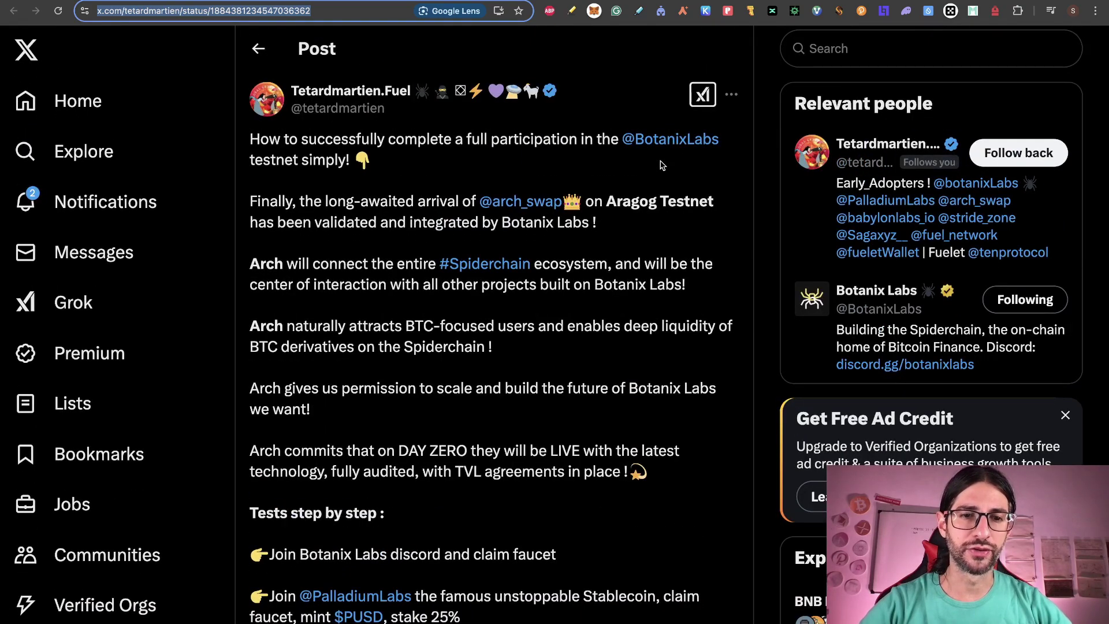
scroll(663, 165, "down", 5)
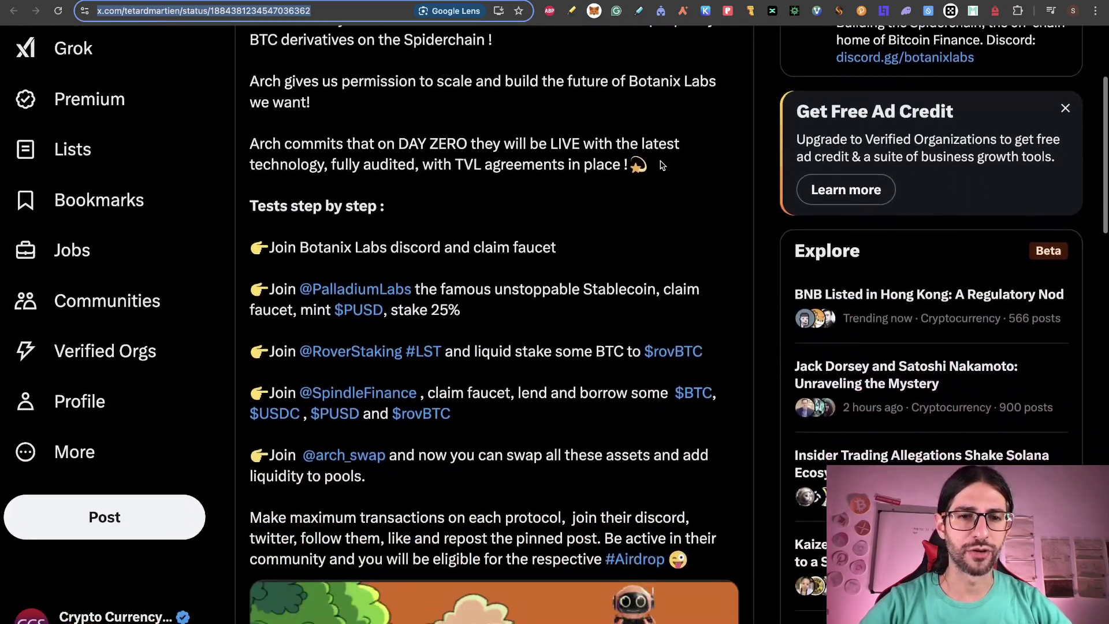
scroll(663, 165, "down", 1)
mouse_move(387, 275)
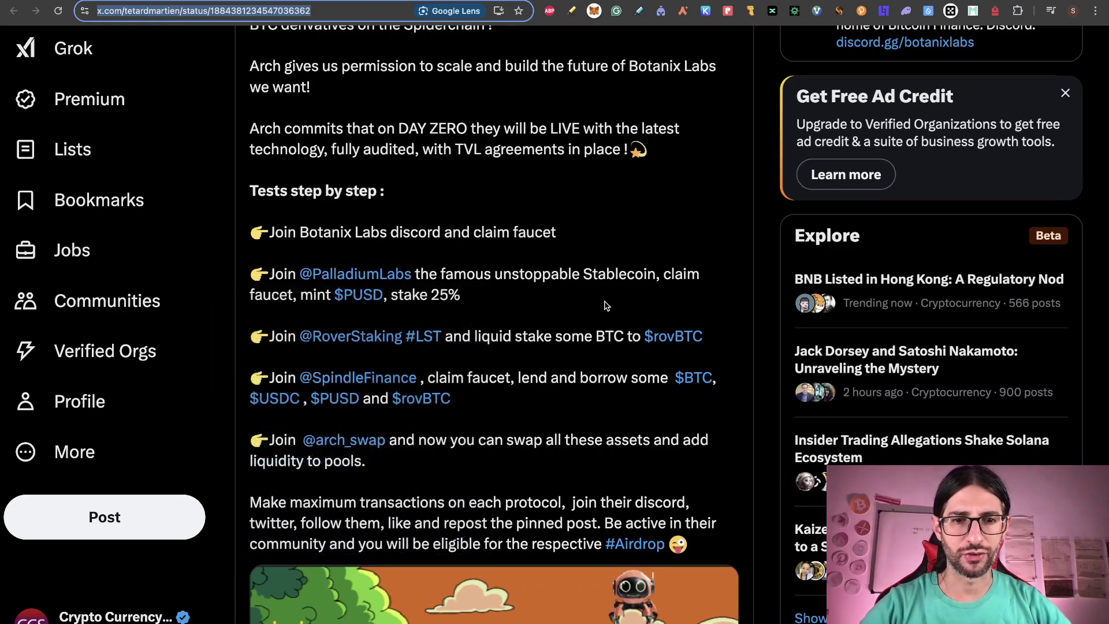
scroll(605, 305, "down", 3)
scroll(604, 305, "up", 8)
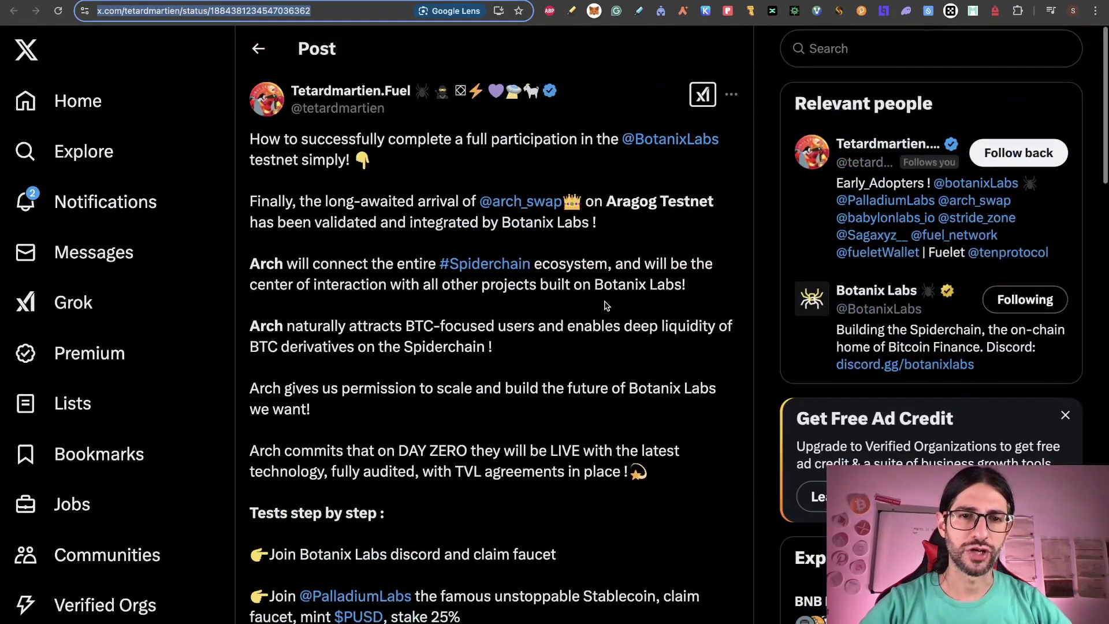
mouse_move(373, 94)
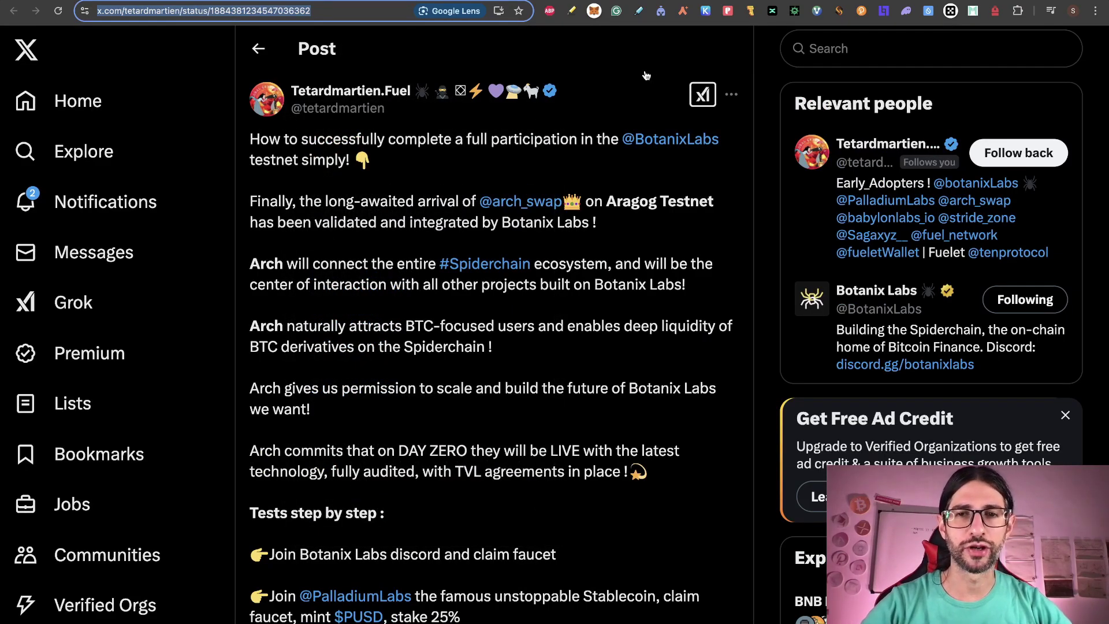
Step: Scroll the Airdrops guide down to the Arch Finance section and bring up Arch's X post
key("ctrl+Tab")
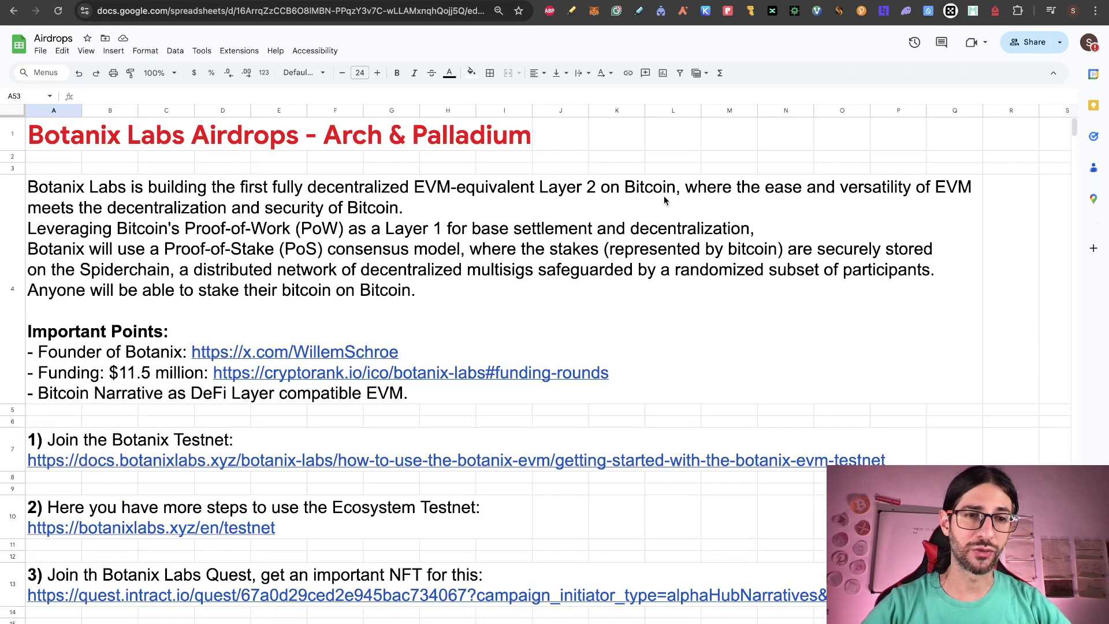
scroll(645, 267, "down", 2)
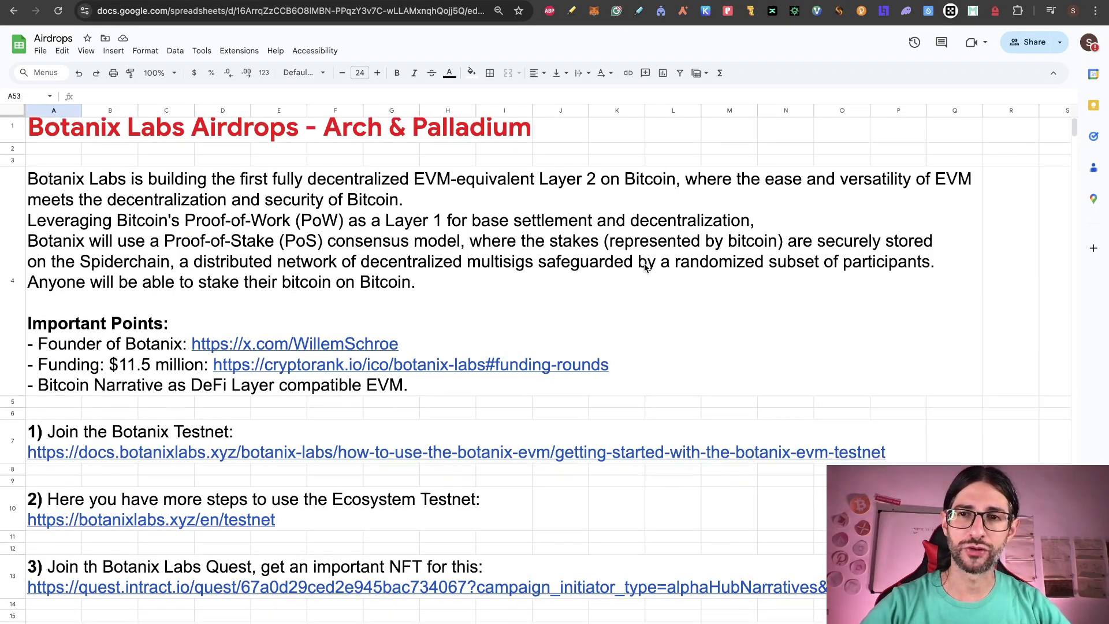
scroll(645, 268, "down", 8)
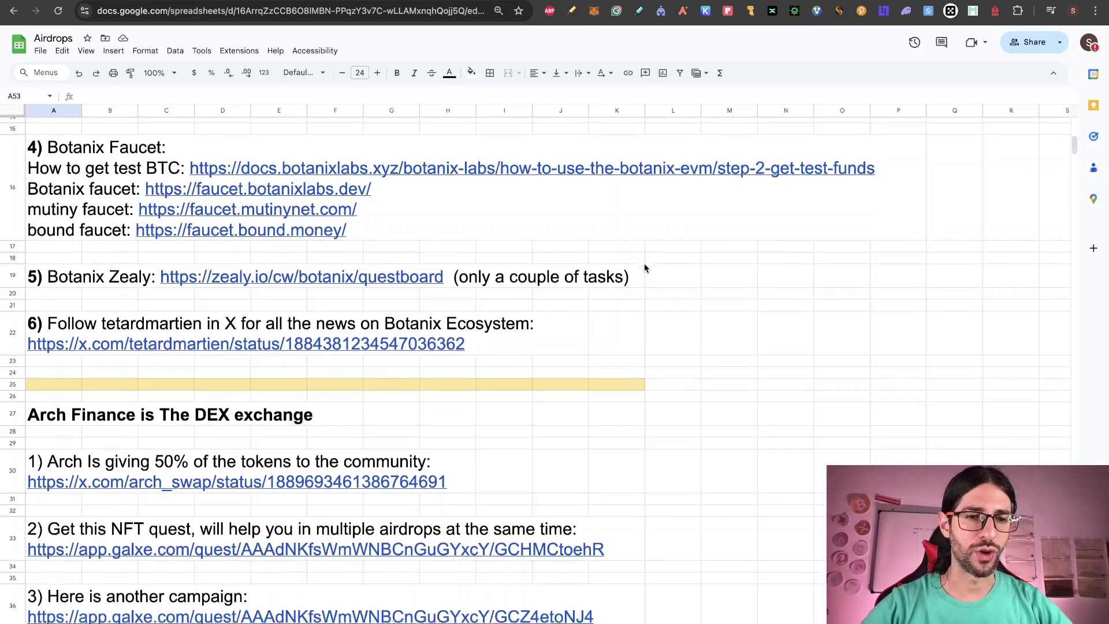
scroll(645, 267, "down", 1)
scroll(645, 268, "down", 1)
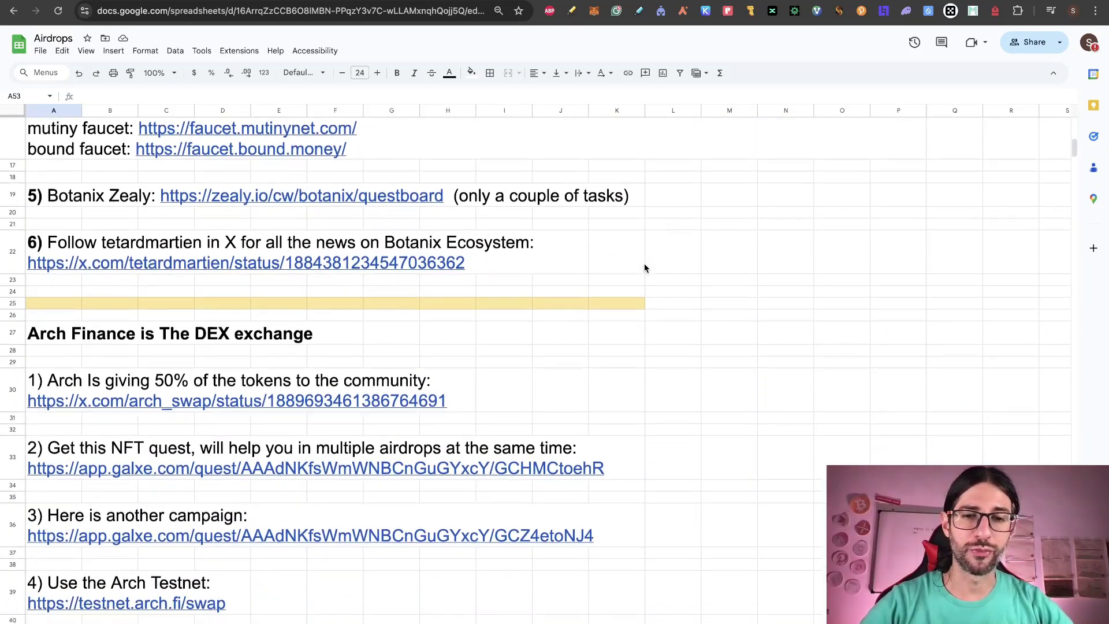
scroll(646, 268, "down", 1)
scroll(645, 267, "up", 1)
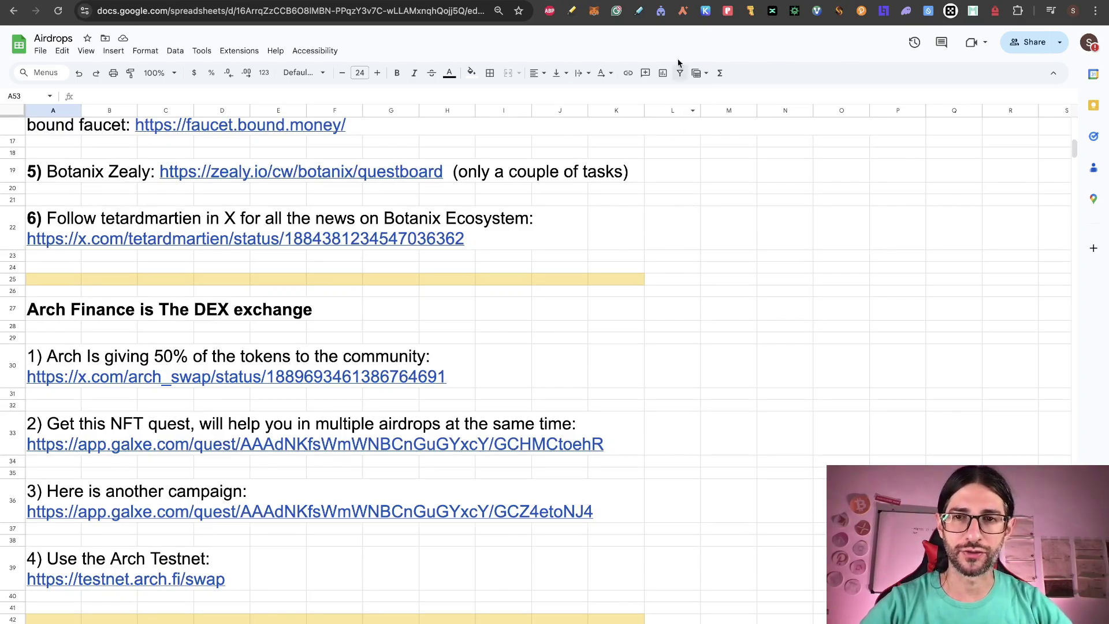
left_click(661, 11)
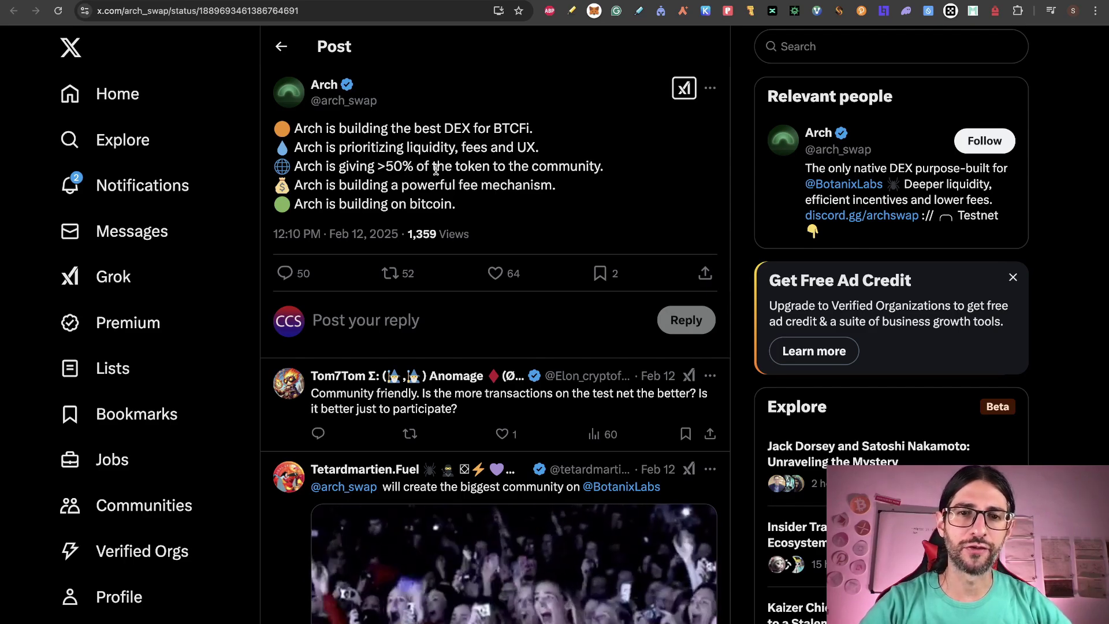
Step: Highlight the '>50% of the token to the community' line, then return to the Airdrops guide
left_click_drag(629, 171, 269, 176)
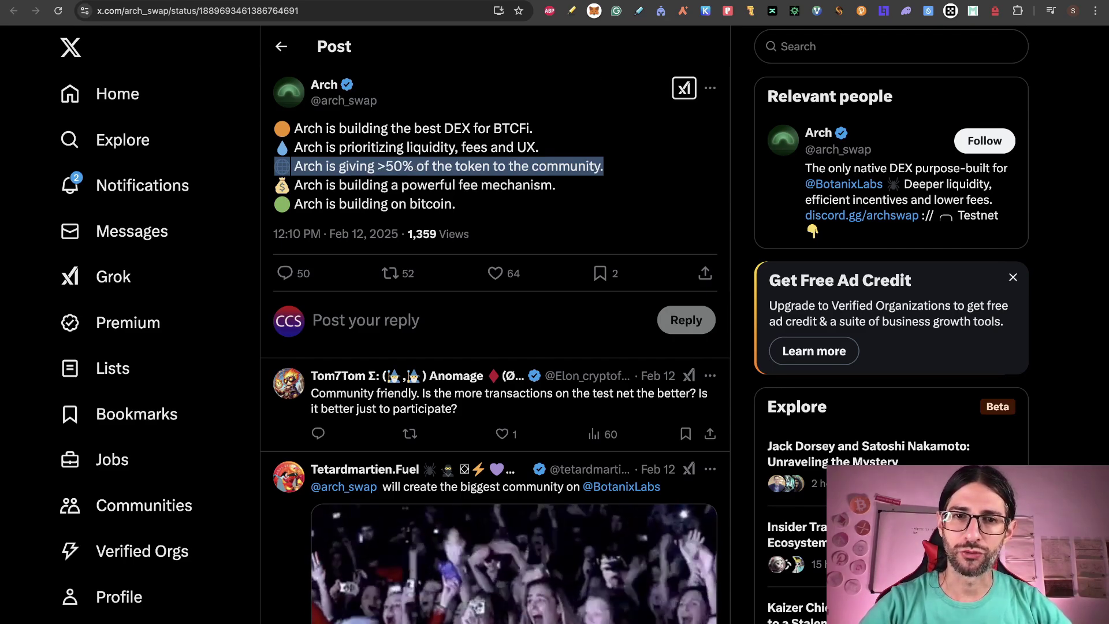
key("ctrl+Tab")
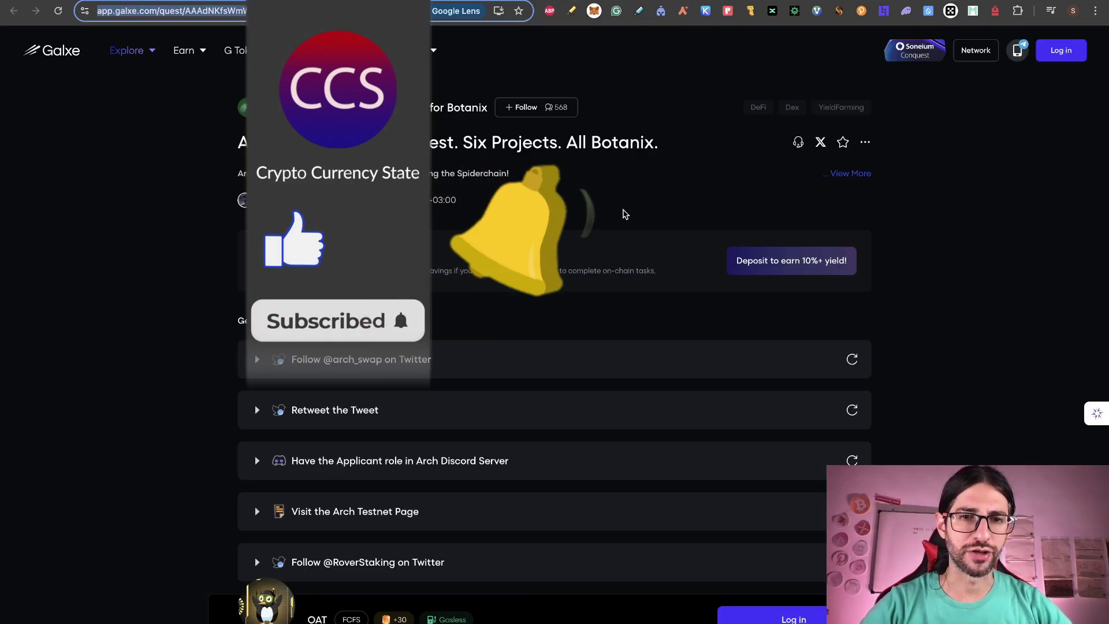
scroll(546, 172, "down", 3)
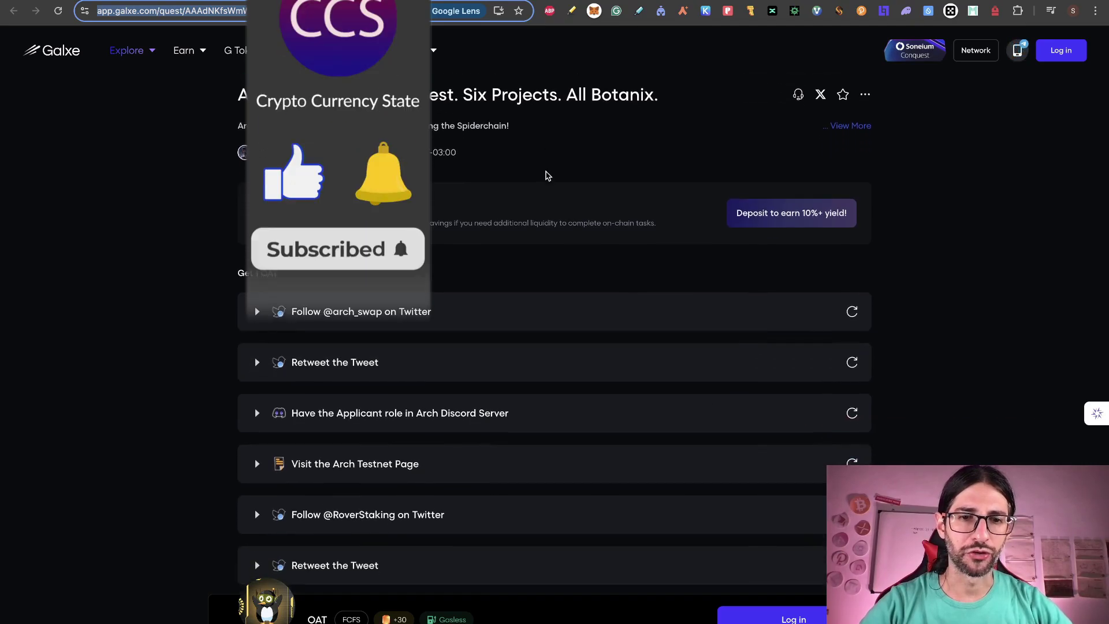
scroll(588, 195, "down", 3)
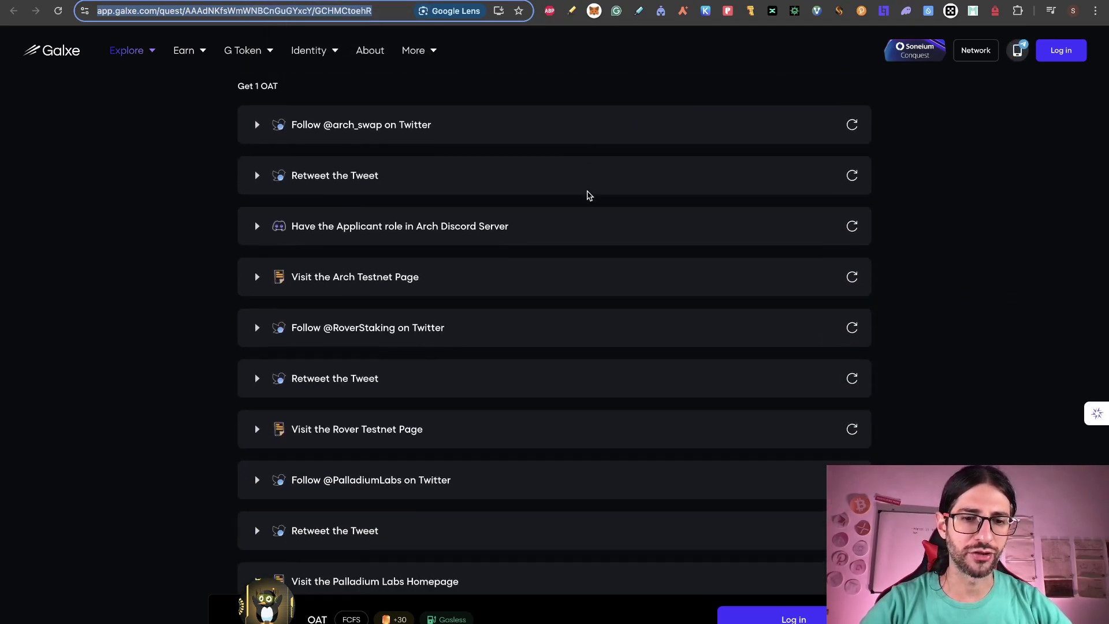
scroll(495, 342, "up", 3)
scroll(527, 227, "down", 3)
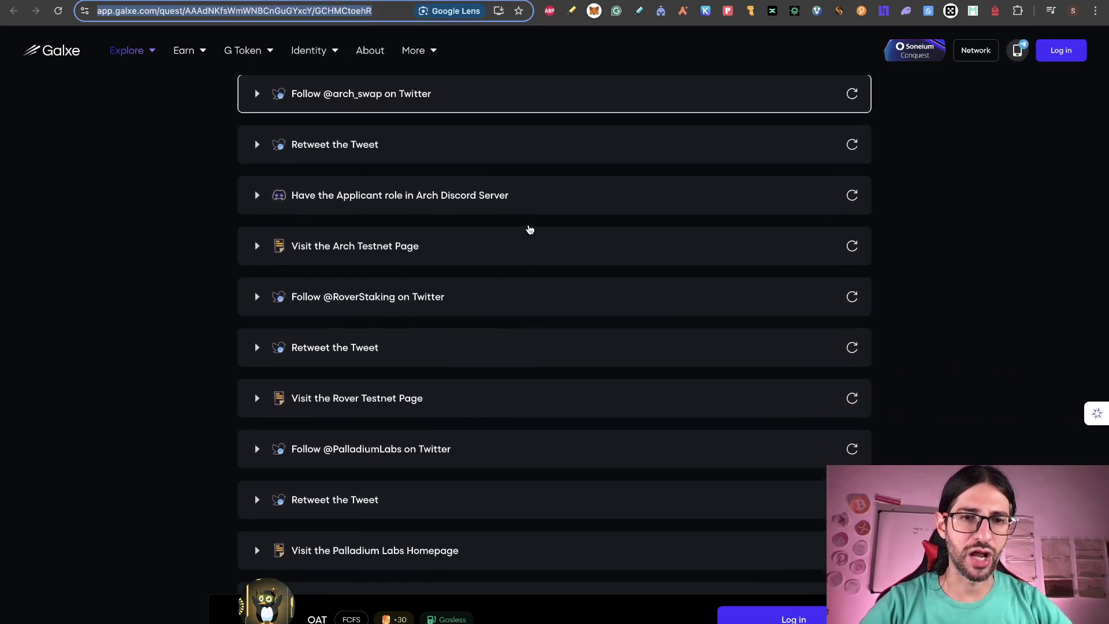
scroll(508, 260, "down", 1)
scroll(508, 261, "down", 7)
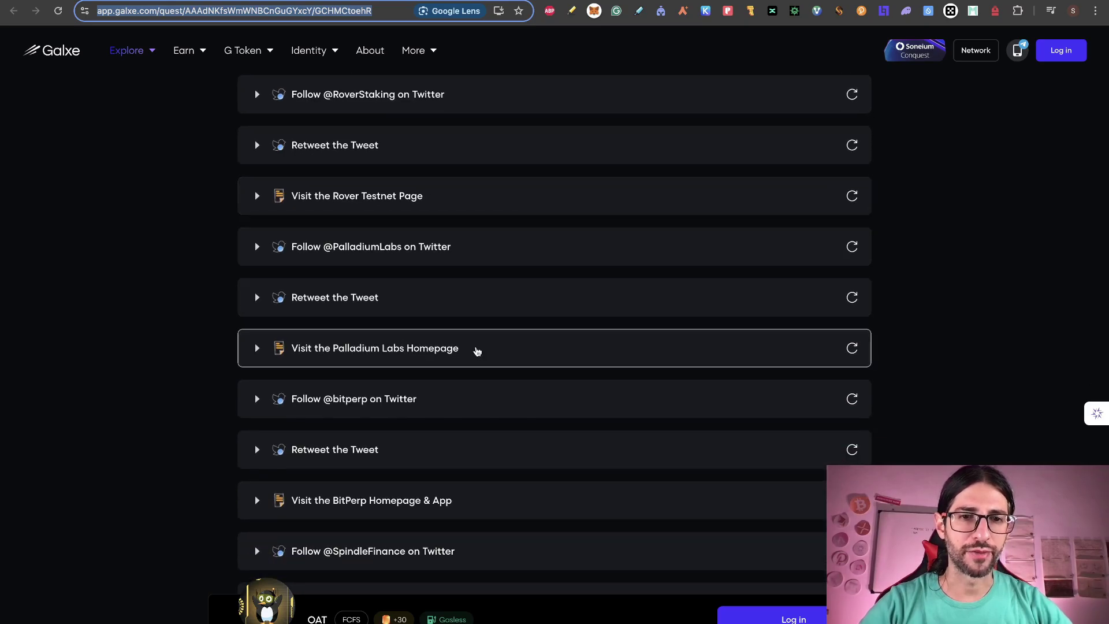
scroll(602, 271, "down", 6)
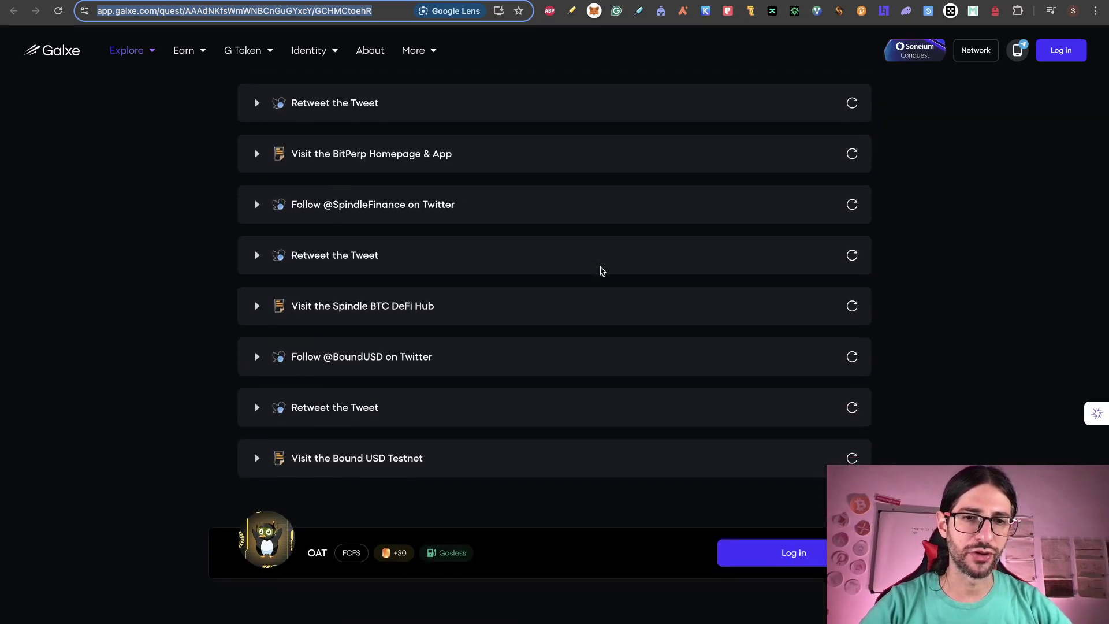
scroll(589, 321, "up", 11)
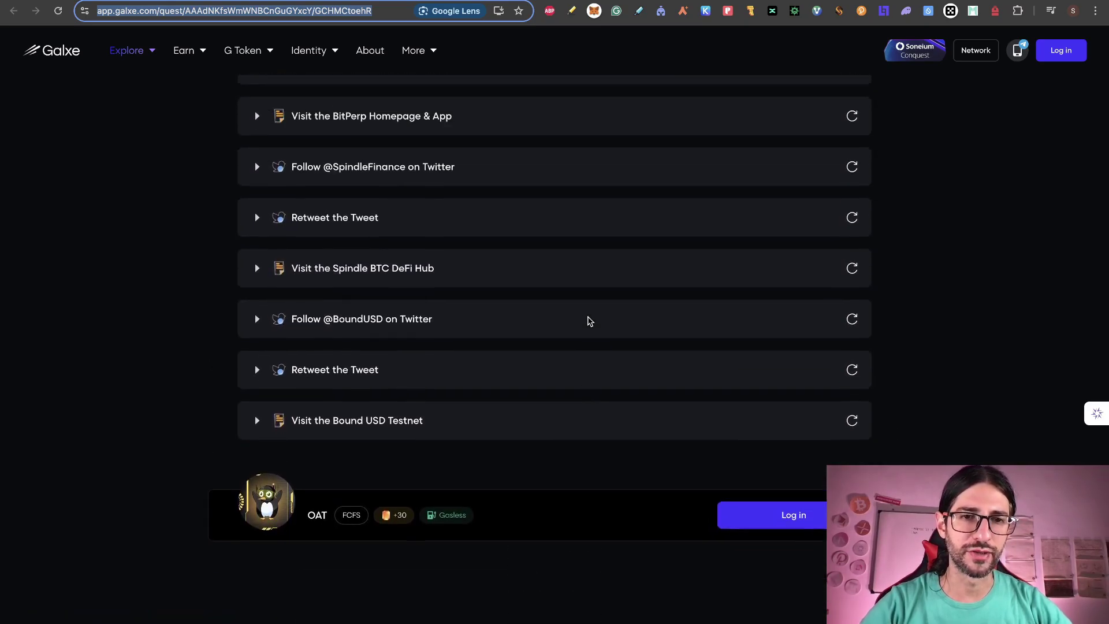
scroll(590, 321, "up", 7)
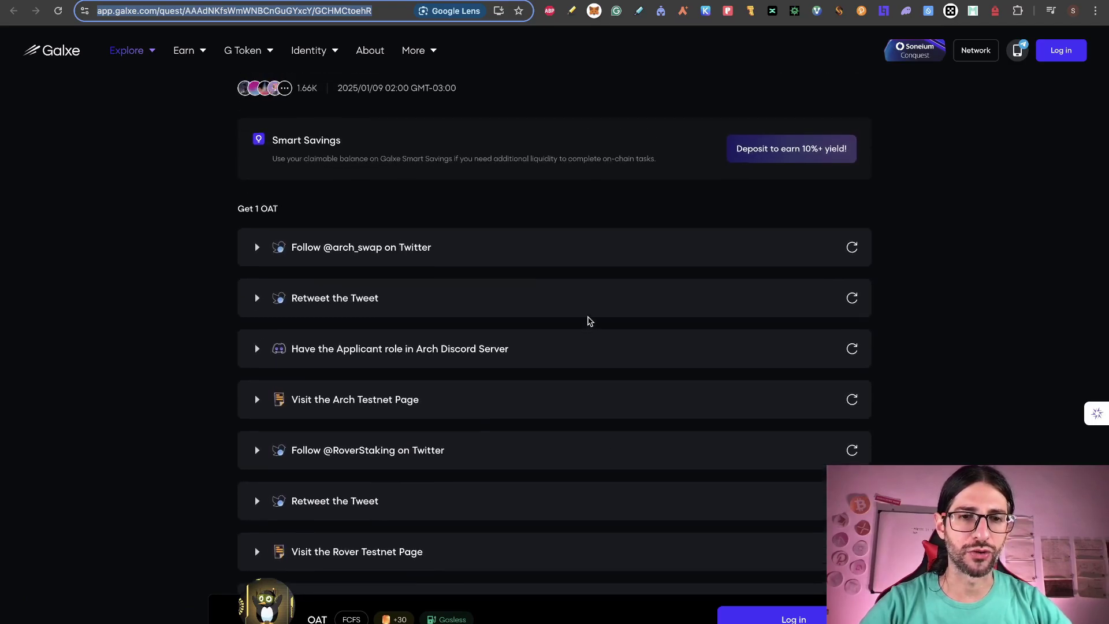
key("ctrl+Tab")
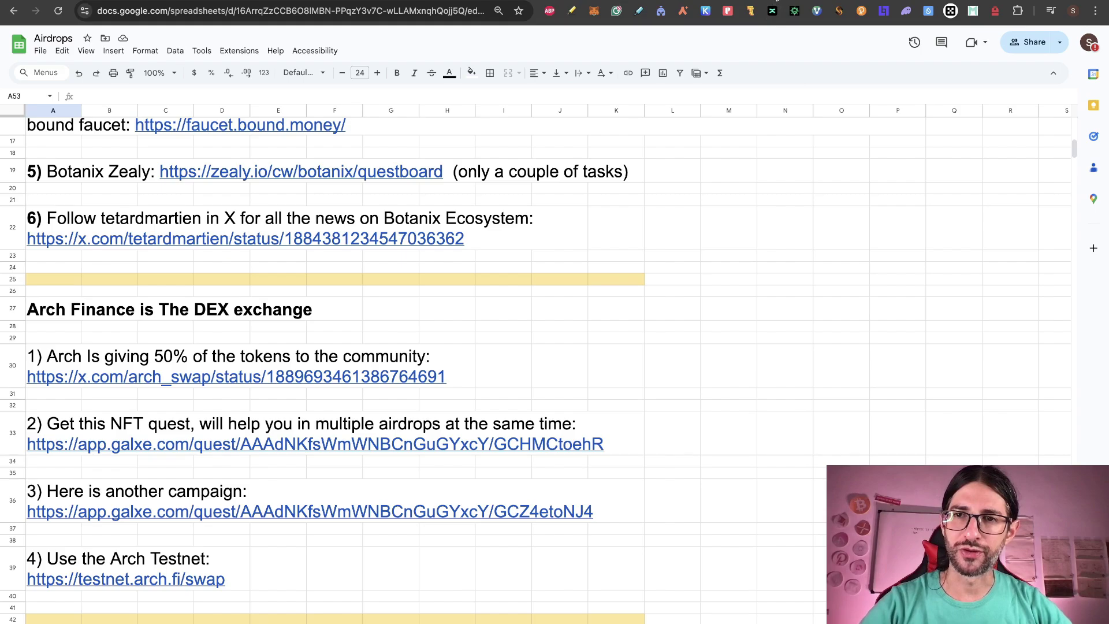
Step: Review the Galxe Arch Testnet quest's five tasks and OAT reward, then bring up the Arch swap page
key("ctrl+shift+Tab")
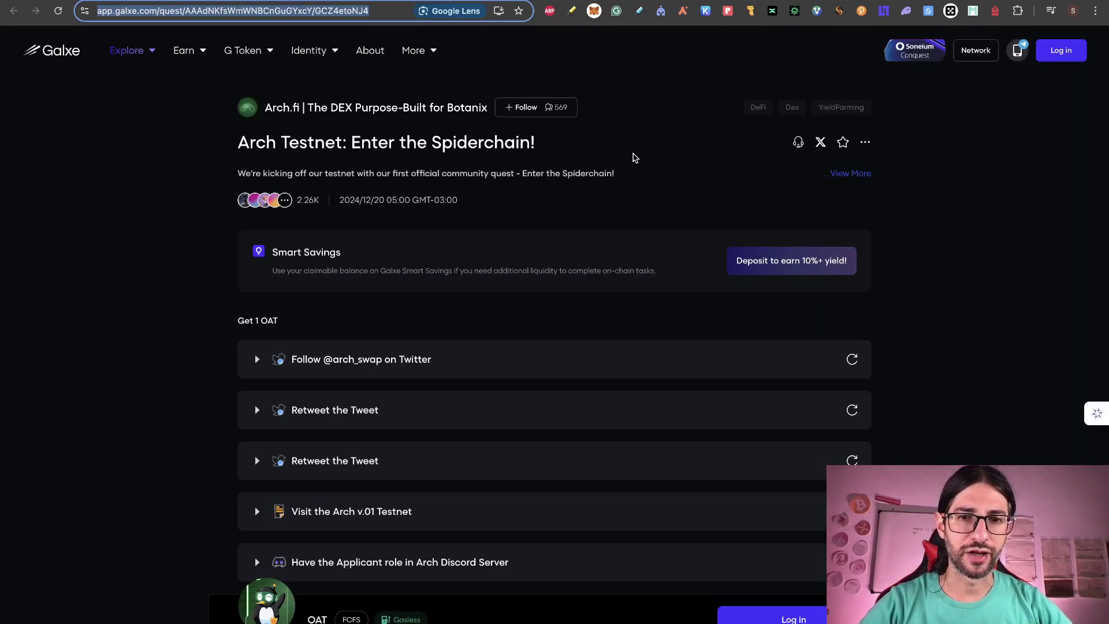
scroll(635, 157, "down", 5)
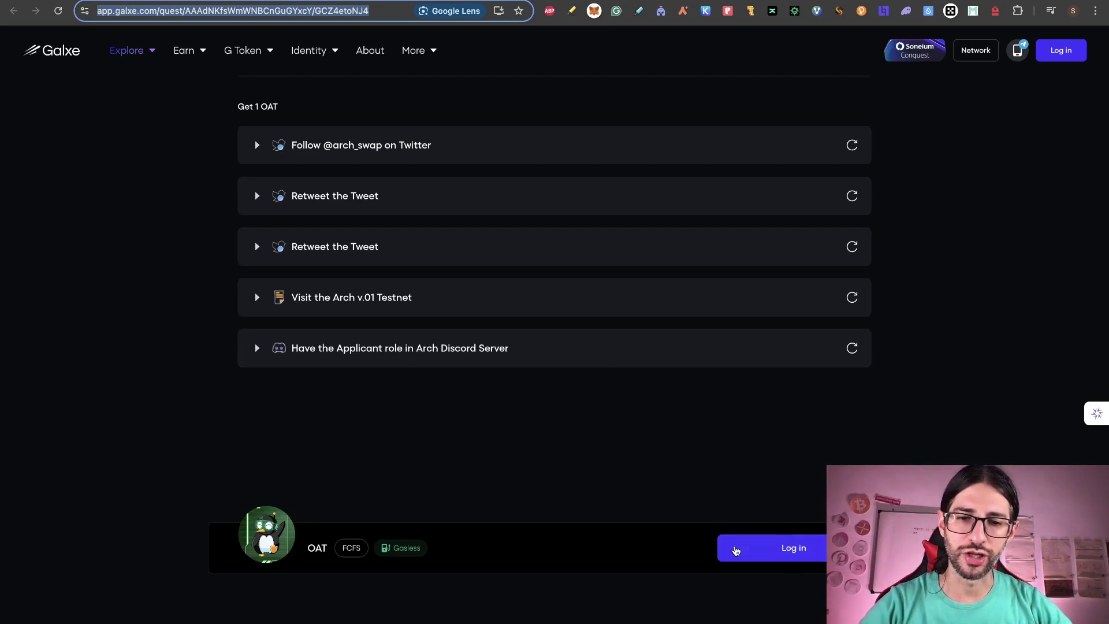
mouse_move(286, 534)
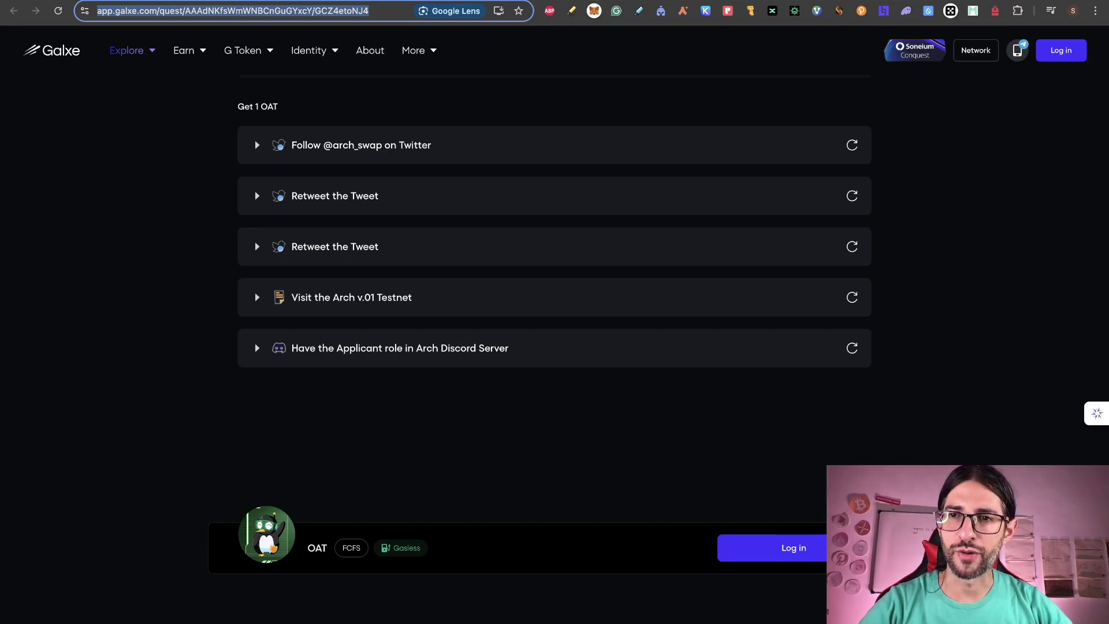
key("ctrl+Tab")
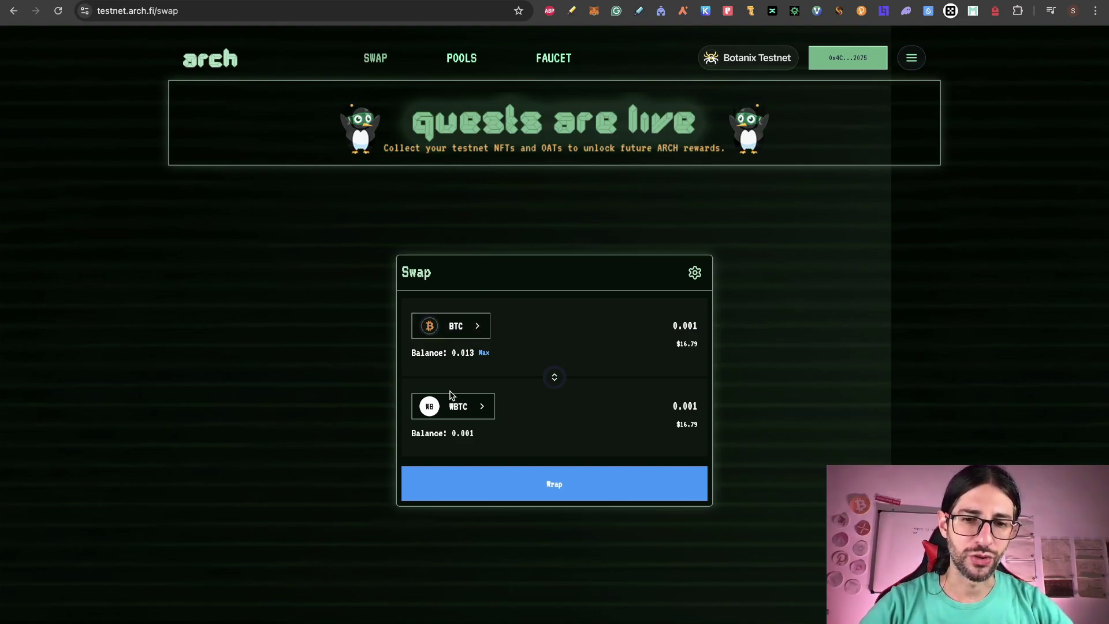
Step: Browse the Arch testnet swap token list and liquidity pools, then return to the swap page
left_click(478, 408)
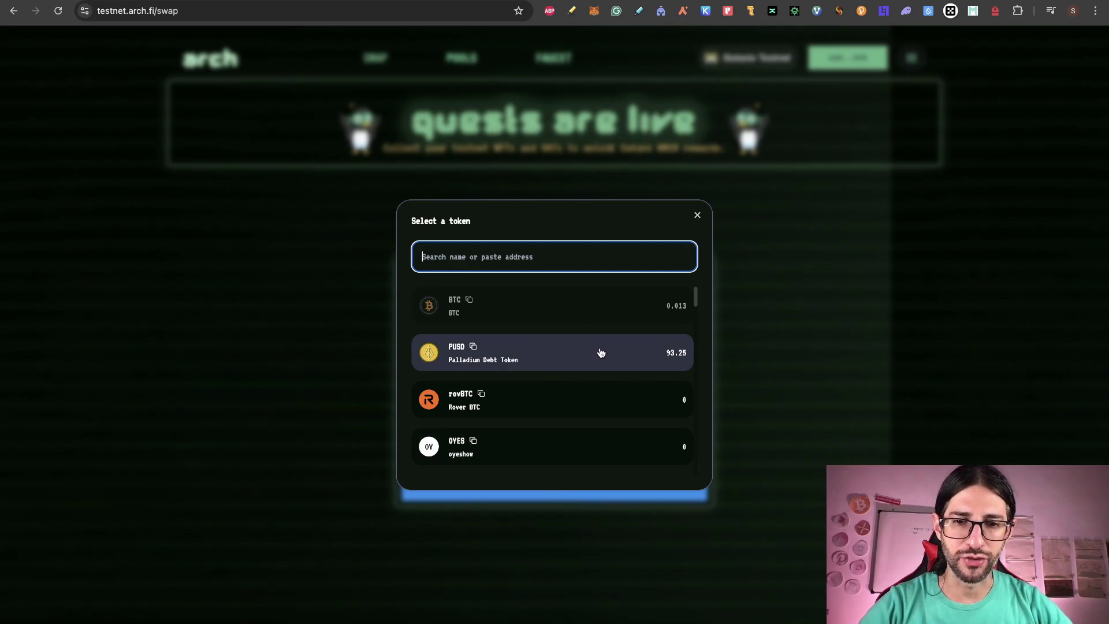
left_click(339, 345)
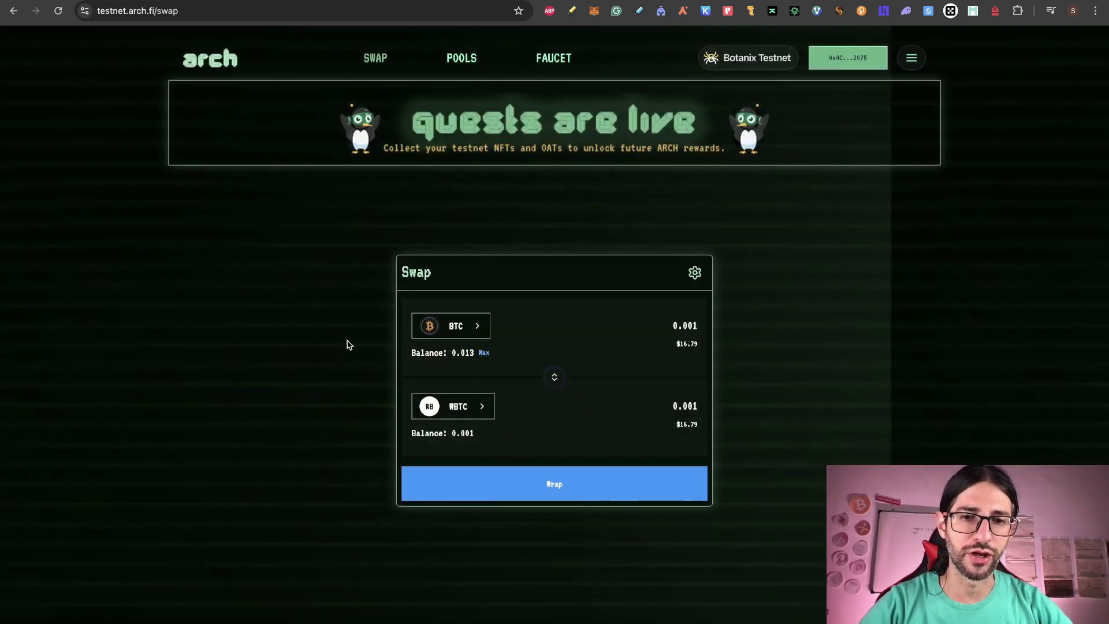
left_click(462, 70)
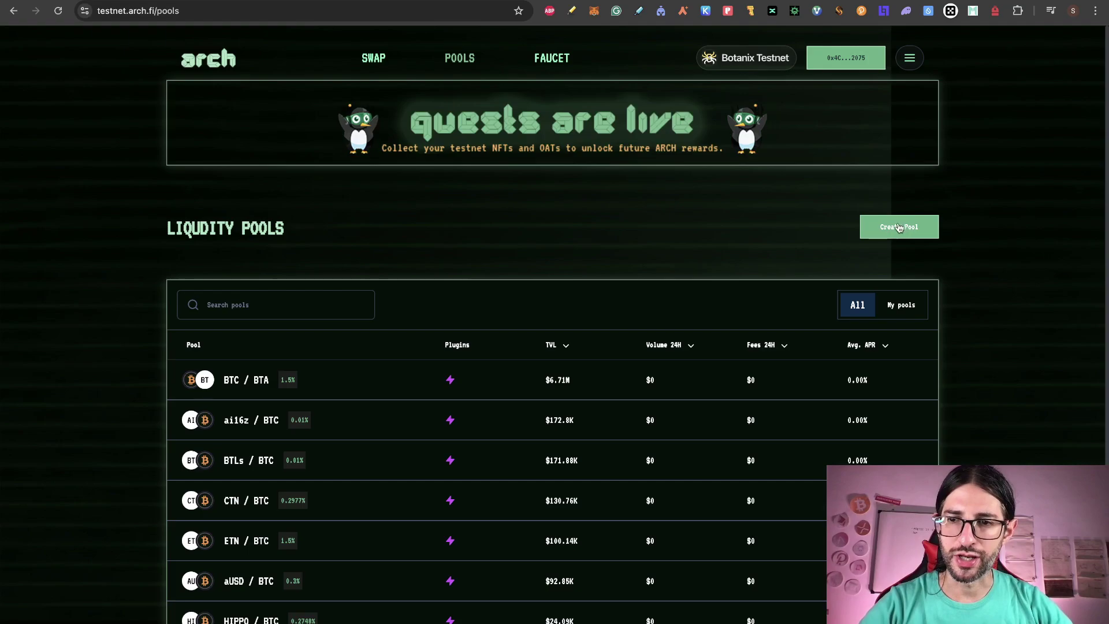
scroll(580, 195, "down", 3)
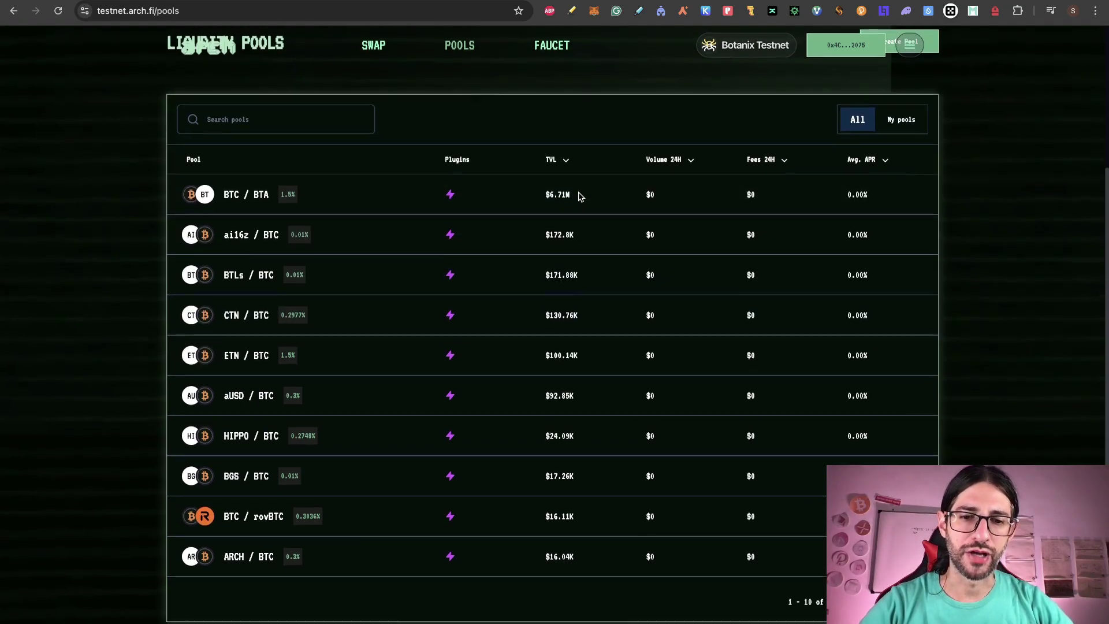
scroll(580, 196, "up", 3)
left_click(376, 60)
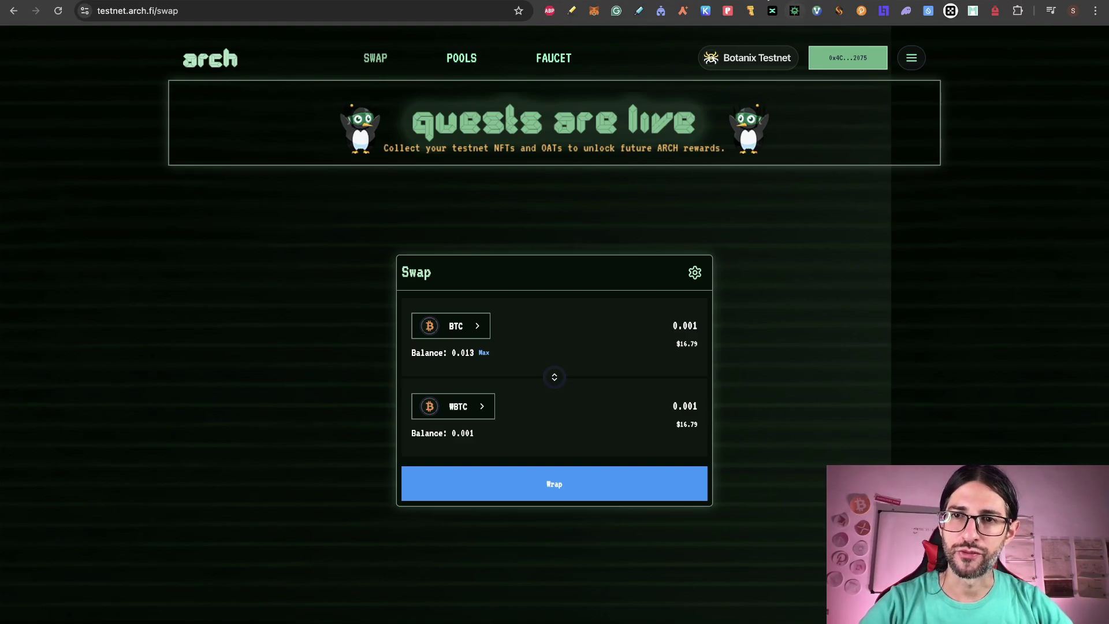
Step: Go via the Galxe tab to the Airdrops sheet and scroll to the Palladium Labs section
key("ctrl+Tab")
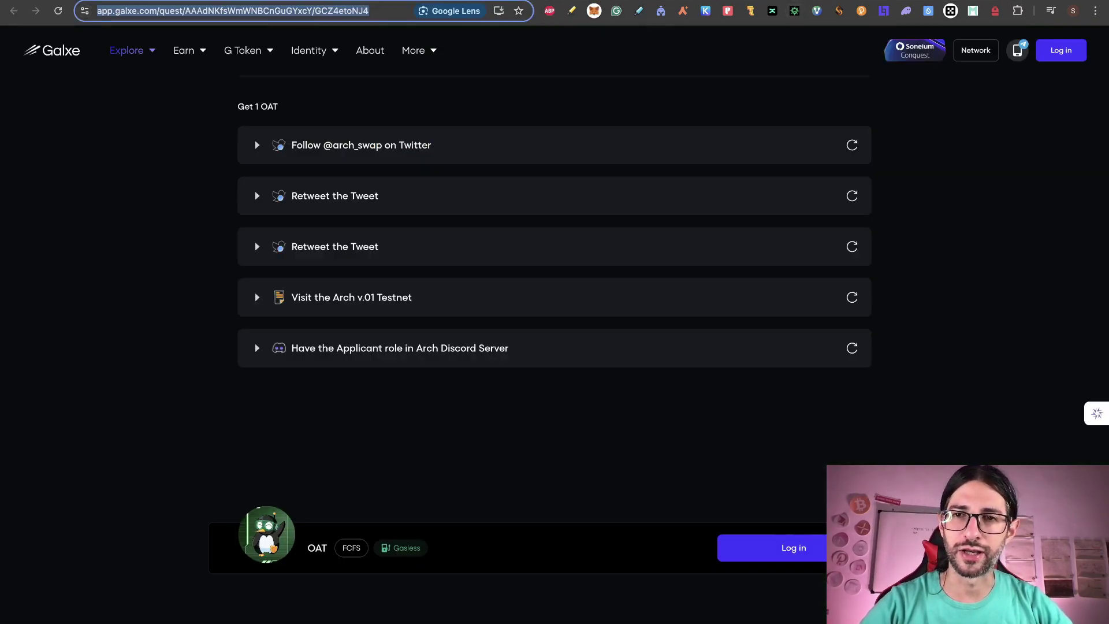
key("ctrl+Tab")
scroll(570, 366, "down", 3)
scroll(570, 365, "down", 3)
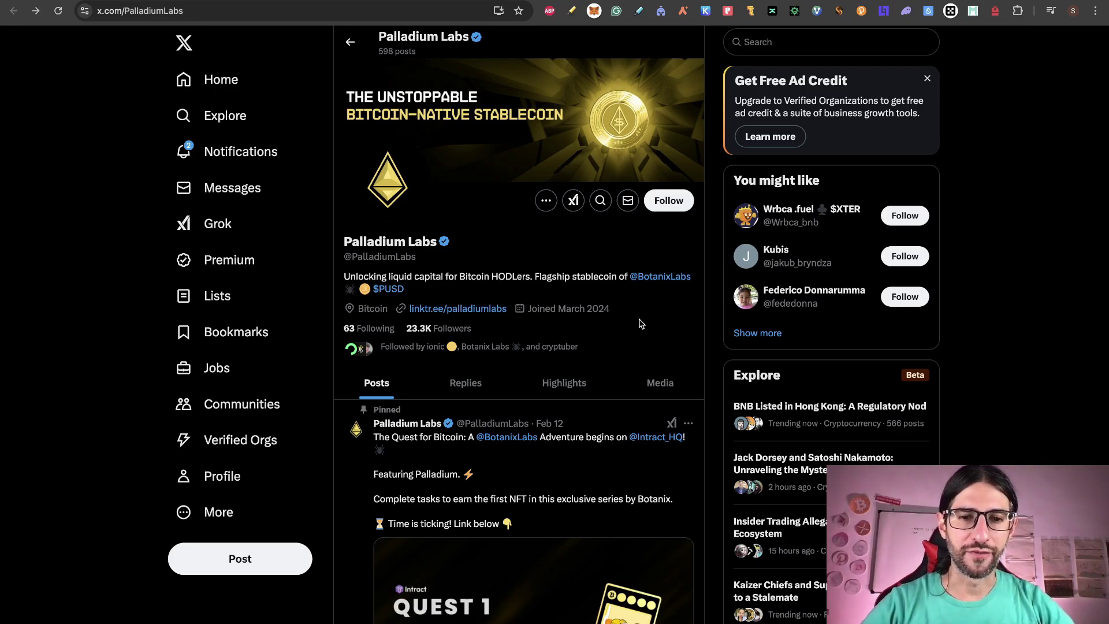
Step: Scroll the Palladium Labs X profile and Zealy questboard, then switch to the Palladium portfolio
scroll(639, 324, "up", 3)
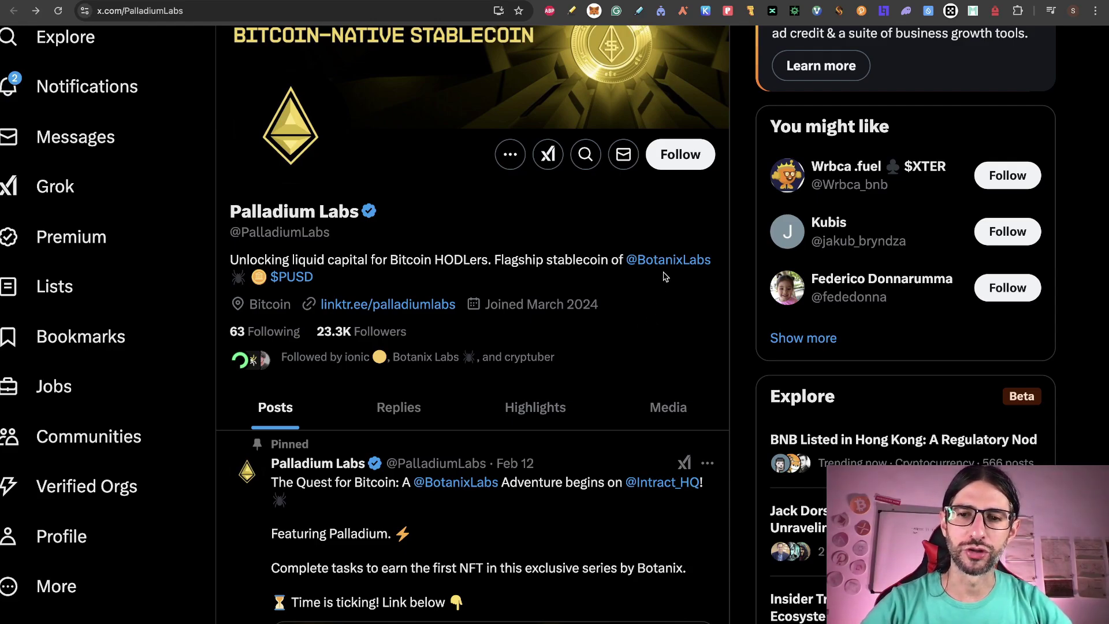
scroll(665, 327, "up", 1)
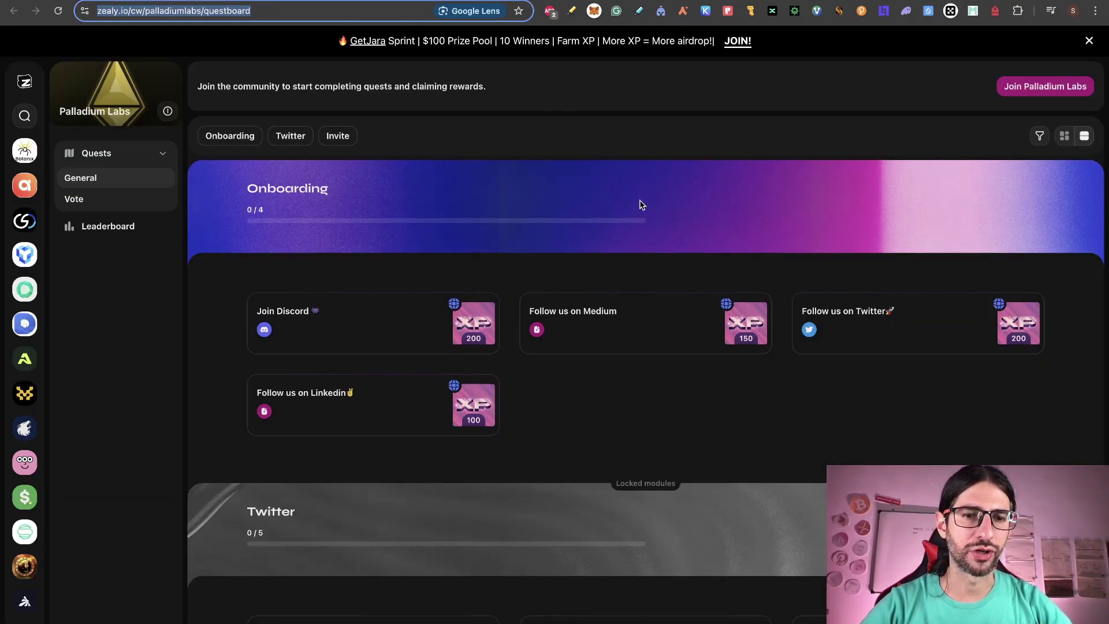
scroll(641, 204, "down", 4)
scroll(640, 203, "down", 3)
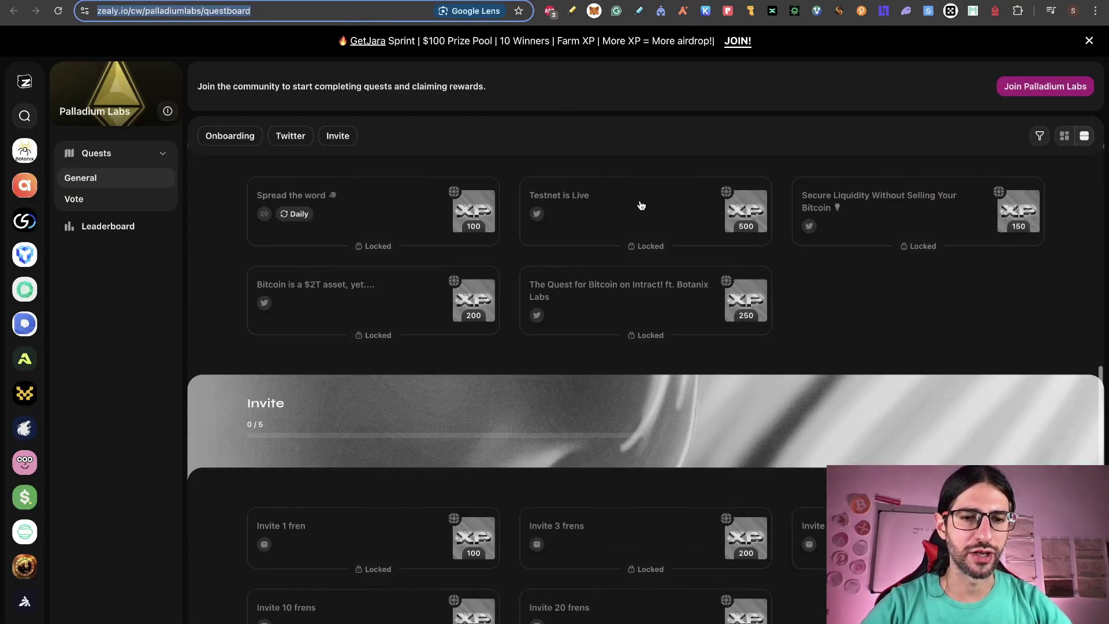
scroll(639, 204, "up", 7)
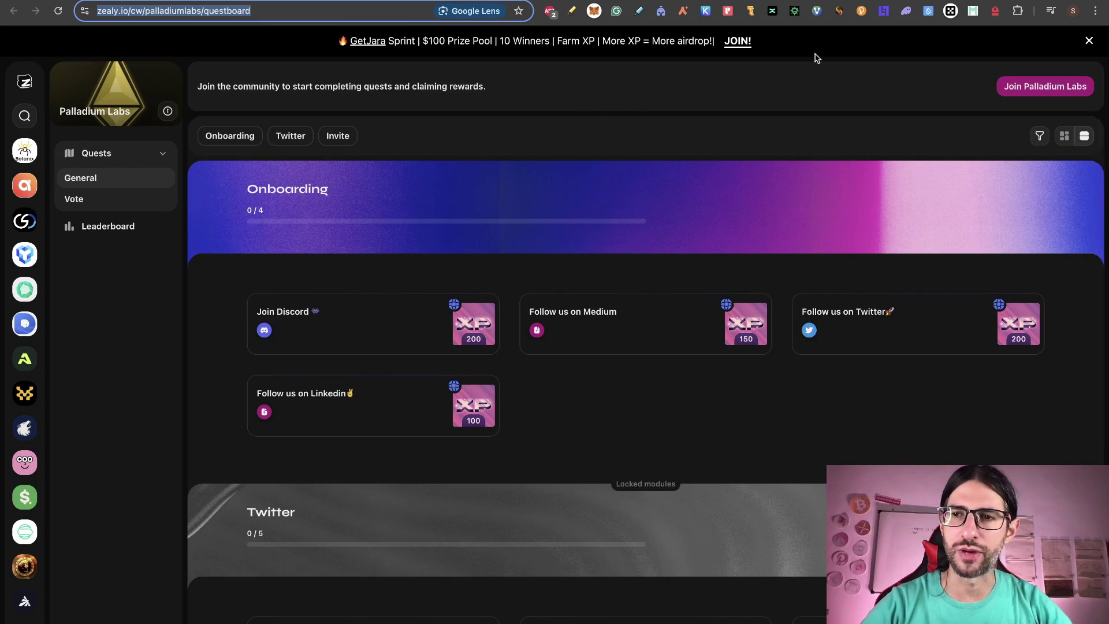
key("ctrl+Tab")
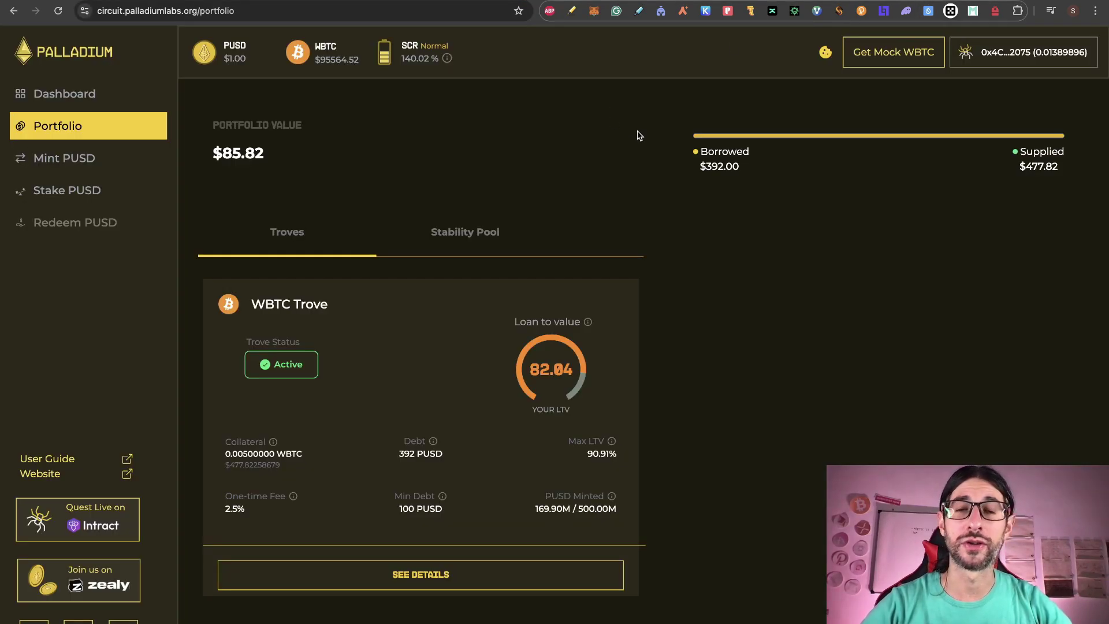
Step: Open the Palladium Circuit Breaker dashboard showing 100 Joules and trove challenges
left_click(49, 93)
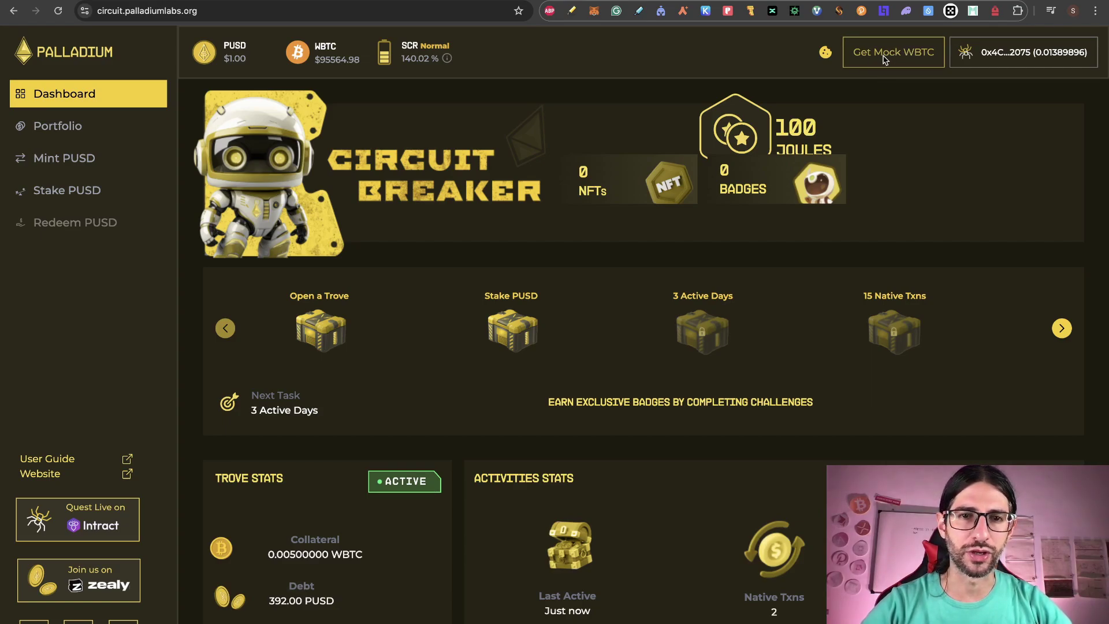
Step: Open the Mint PUSD form and set the collateral to 0.0005 WBTC
left_click(85, 157)
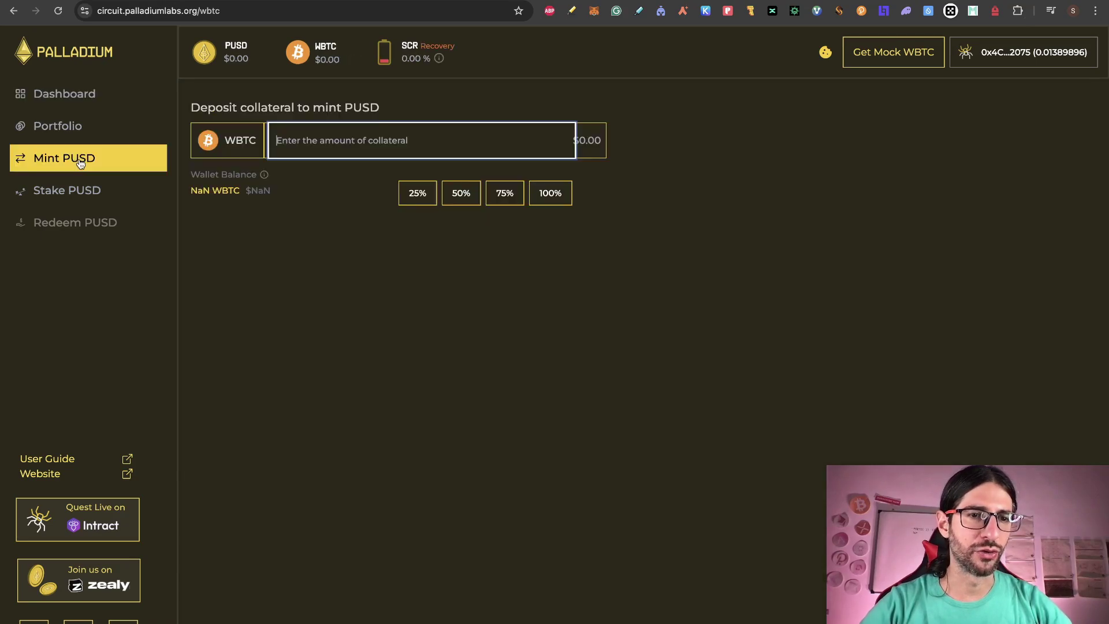
scroll(476, 376, "down", 1)
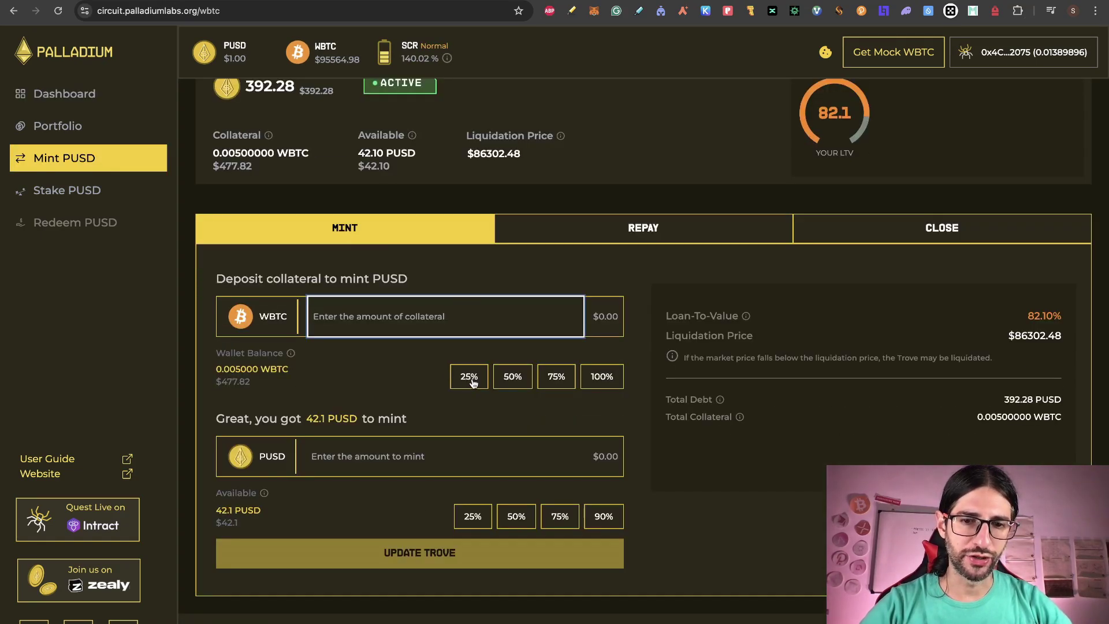
left_click(471, 380)
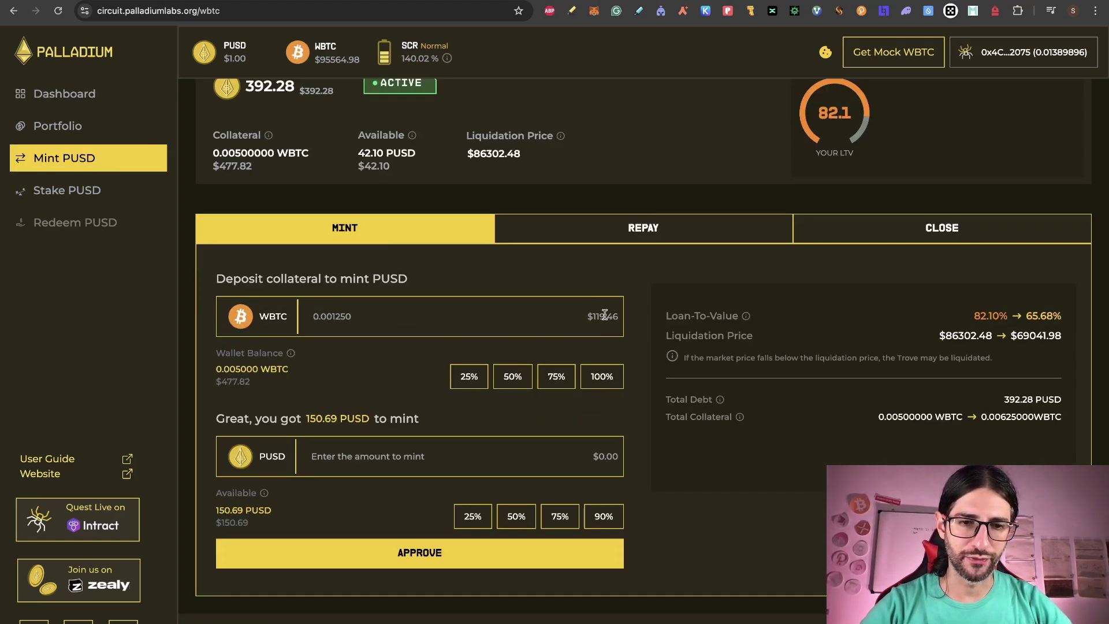
left_click_drag(357, 317, 339, 318)
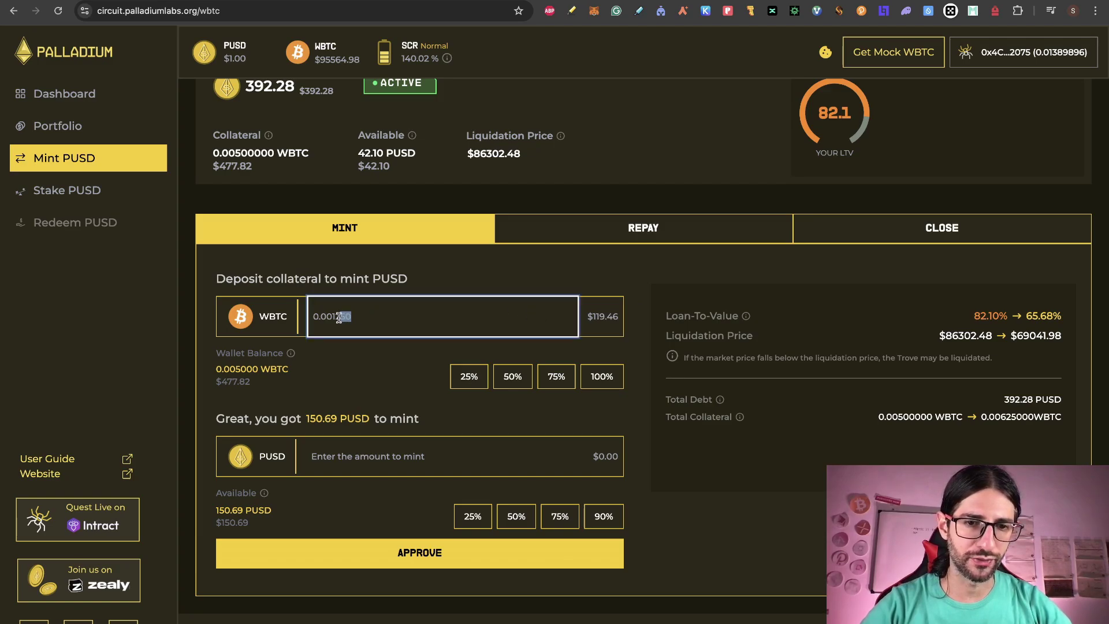
key("BackSpace")
key("BackSpace")
type("5")
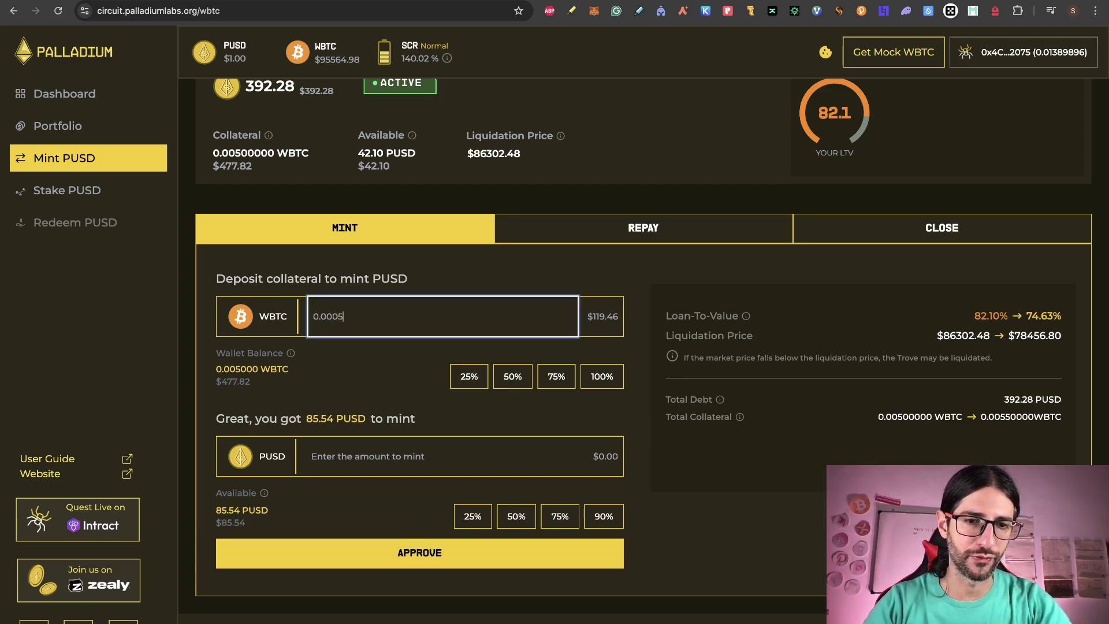
Step: Mint 75% of available PUSD (64.16), submit the trove update and dismiss the confirmation
left_click(557, 520)
left_click(486, 554)
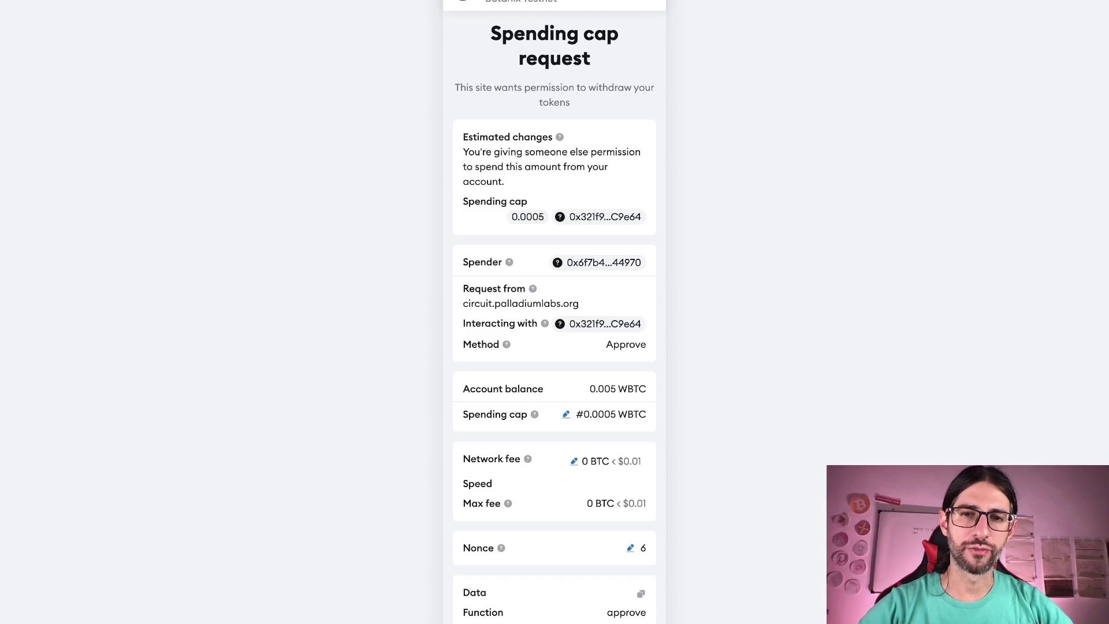
scroll(554, 312, "down", 2)
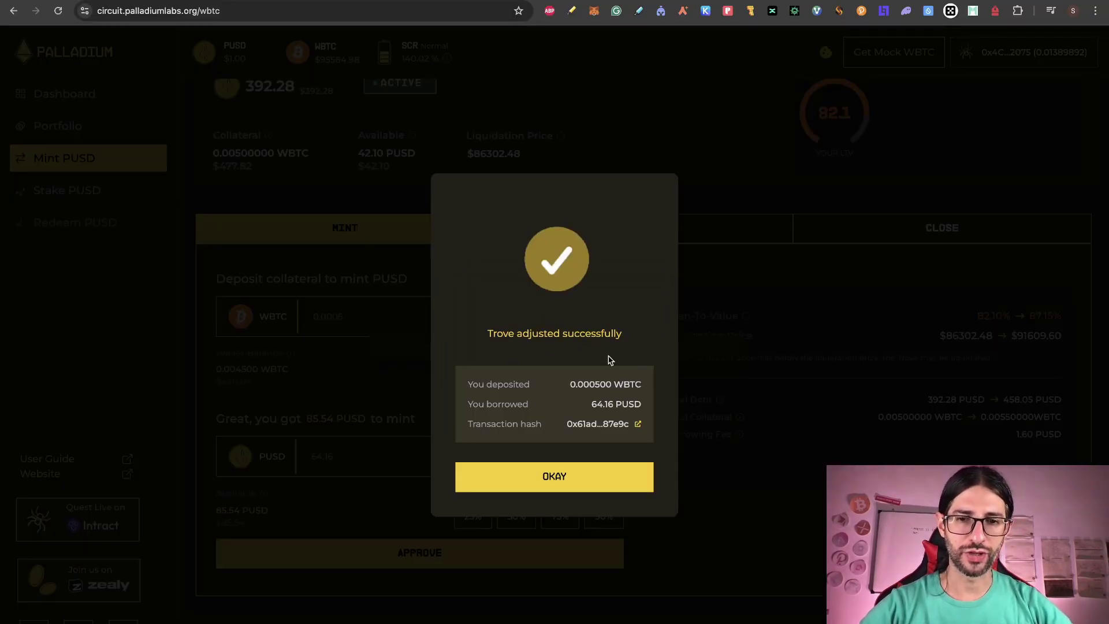
left_click(598, 484)
scroll(257, 224, "up", 1)
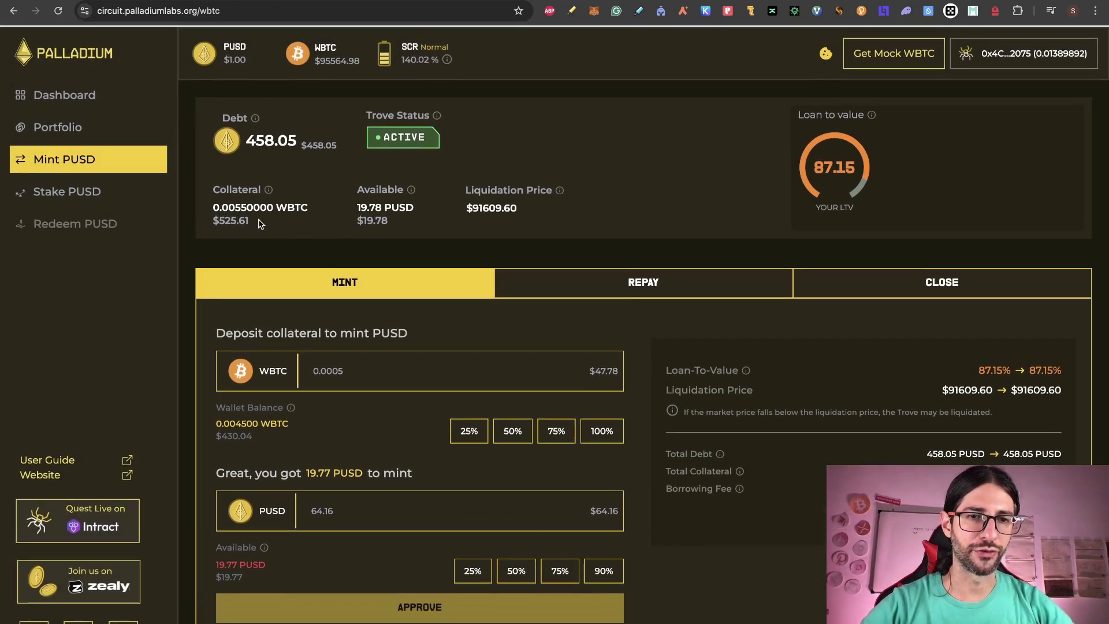
Step: Check PUSD staking rewards, then return to the portfolio showing 458 PUSD debt at 87.14 LTV
left_click(76, 193)
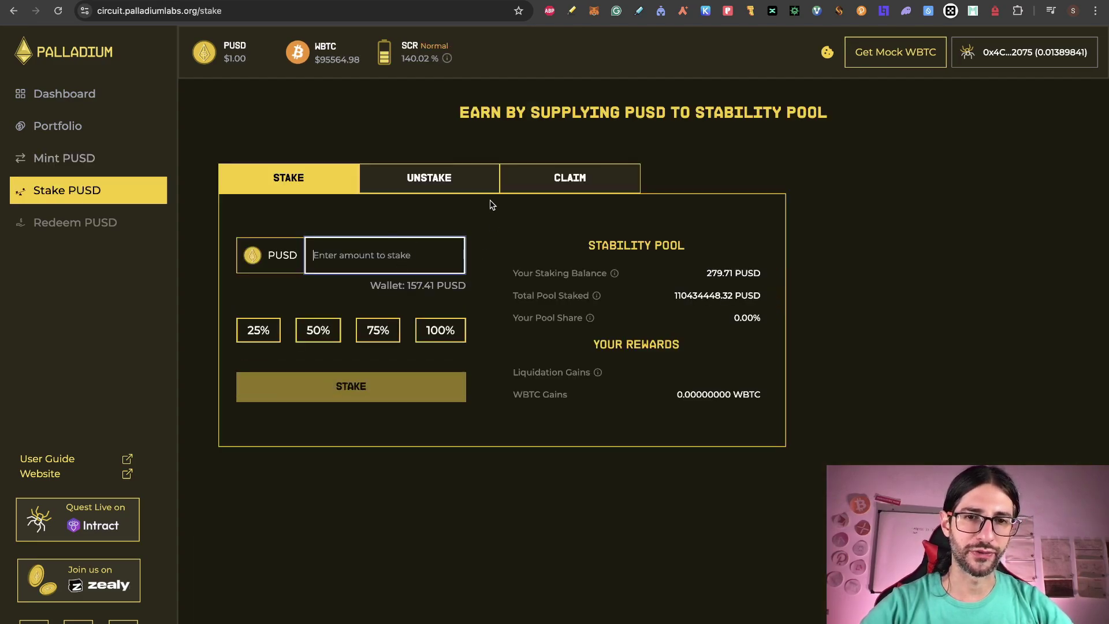
left_click(581, 180)
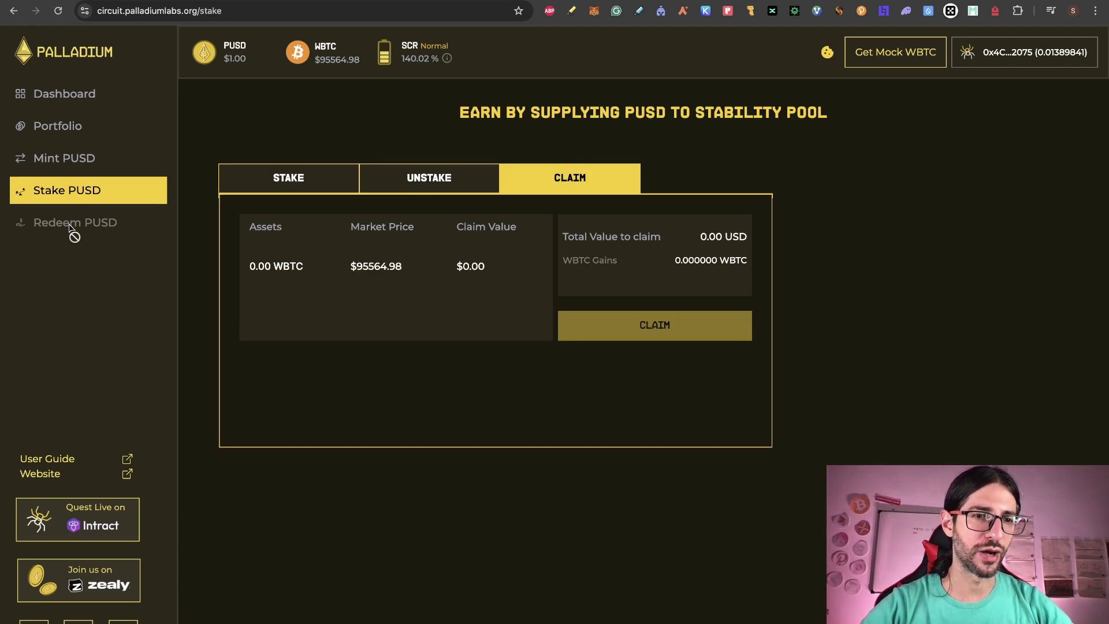
left_click(73, 134)
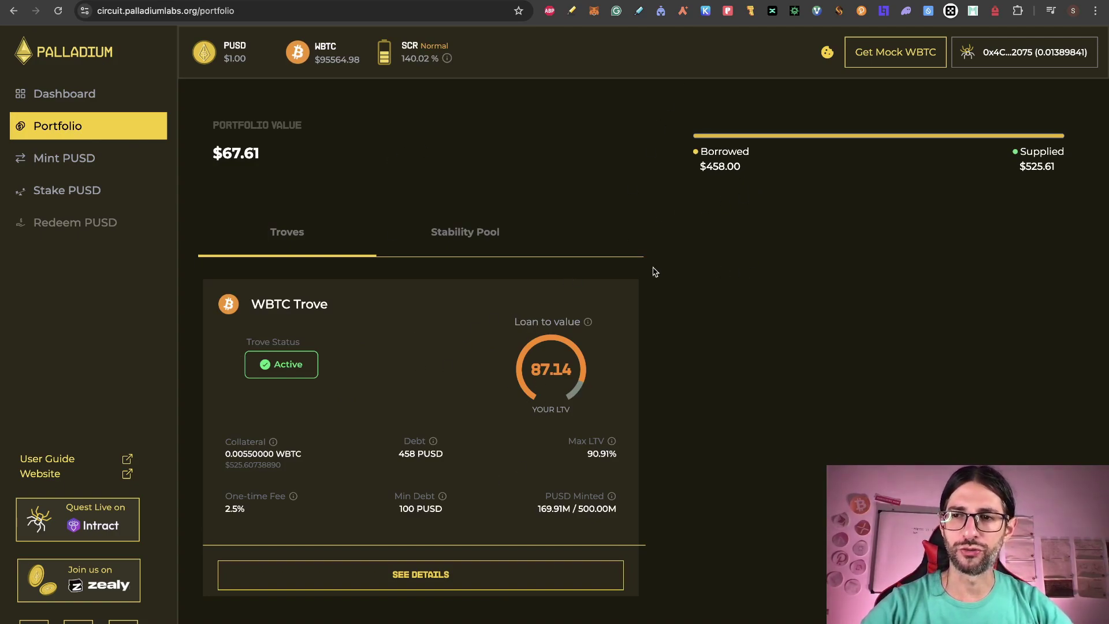
Step: Open Intract's 'Quest for Bitcoin' campaign and scroll through its PUSD minting and staking tasks
left_click(104, 522)
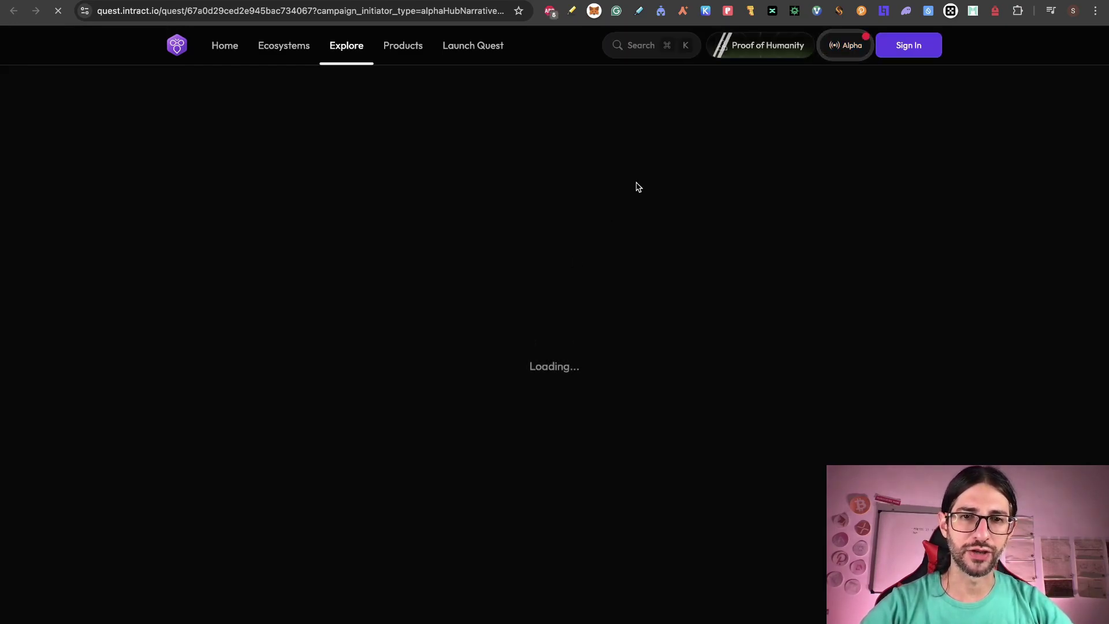
scroll(495, 223, "down", 4)
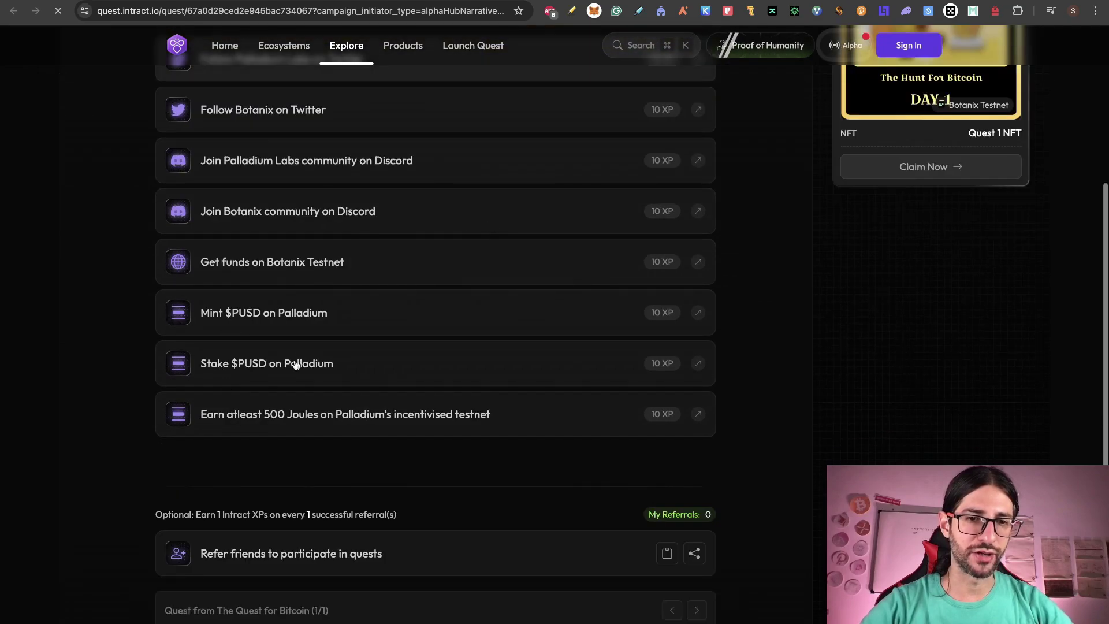
scroll(381, 324, "up", 6)
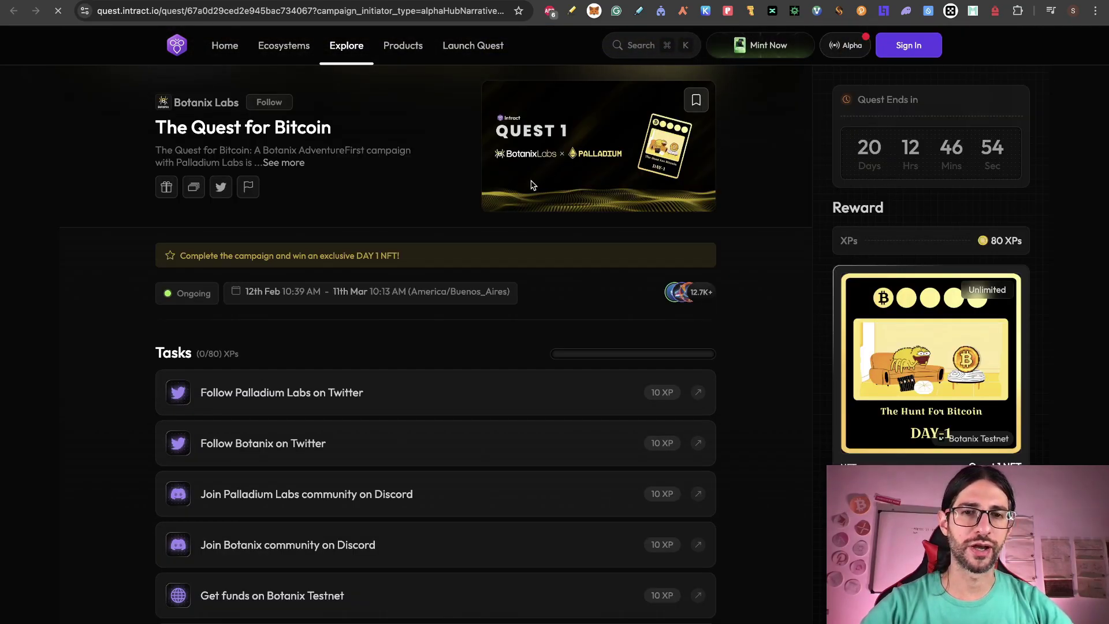
scroll(472, 441, "down", 7)
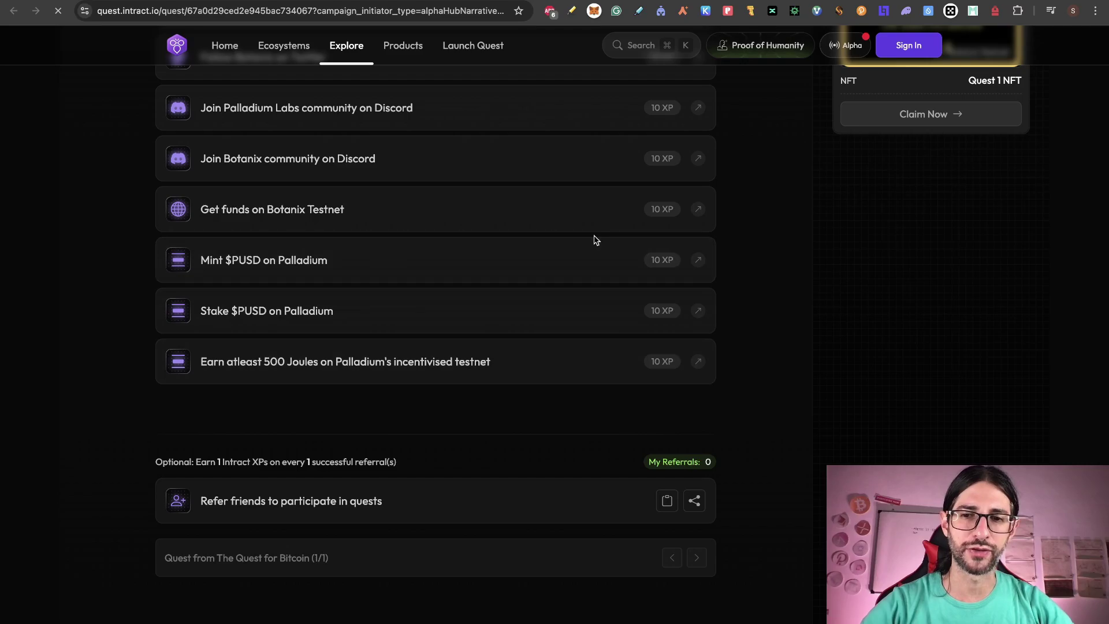
scroll(594, 240, "up", 5)
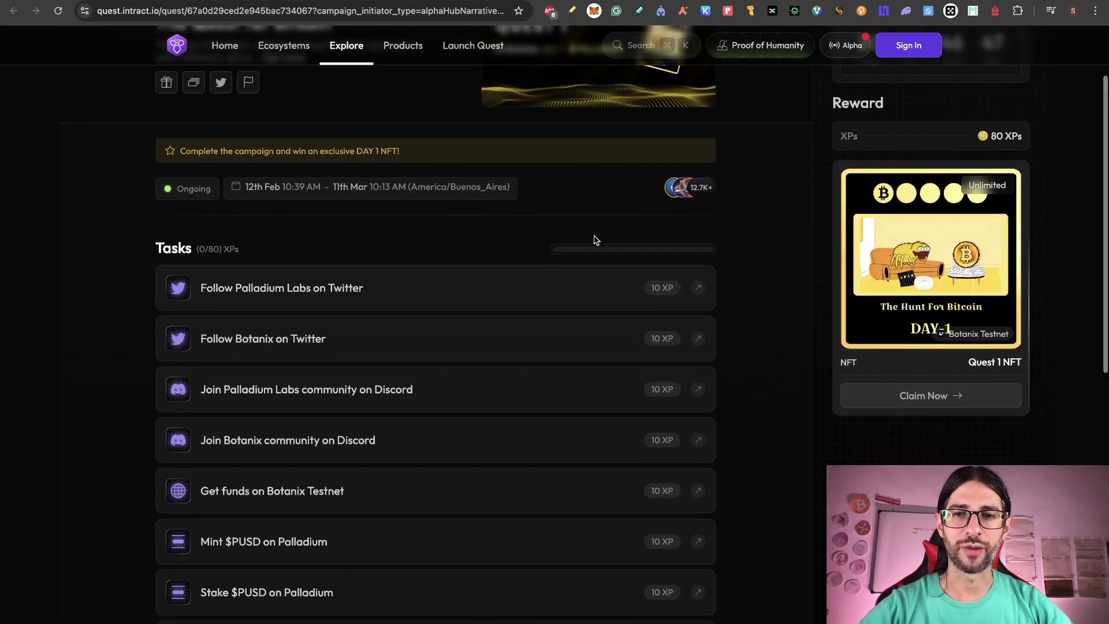
scroll(525, 229, "up", 2)
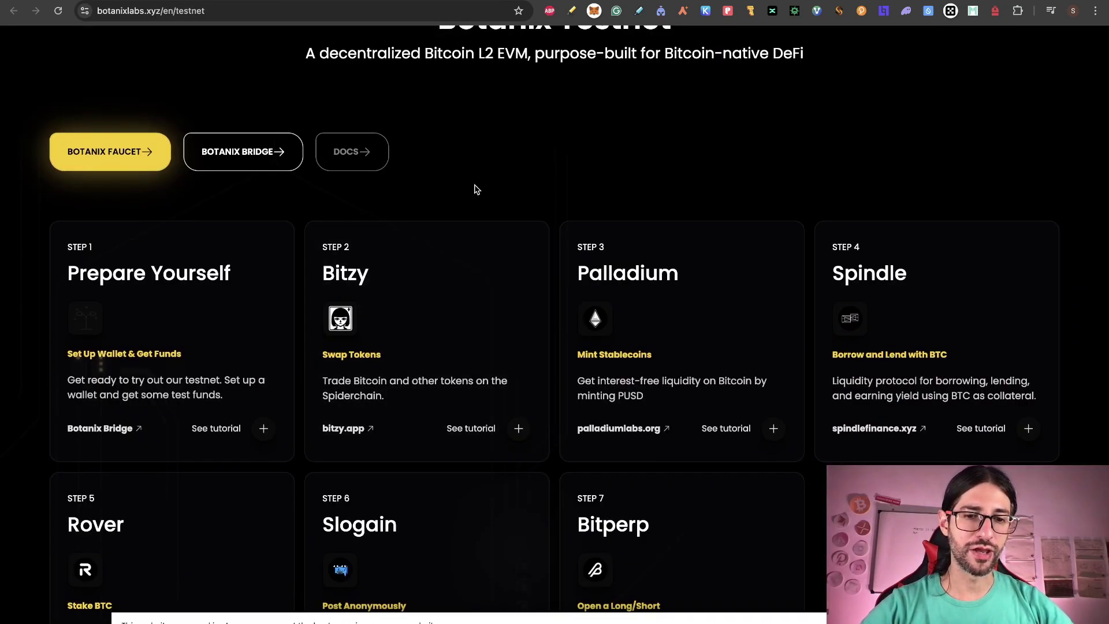
Step: Scroll through the Botanix Testnet step cards and footer, then back to the top
scroll(476, 190, "down", 5)
scroll(477, 190, "up", 3)
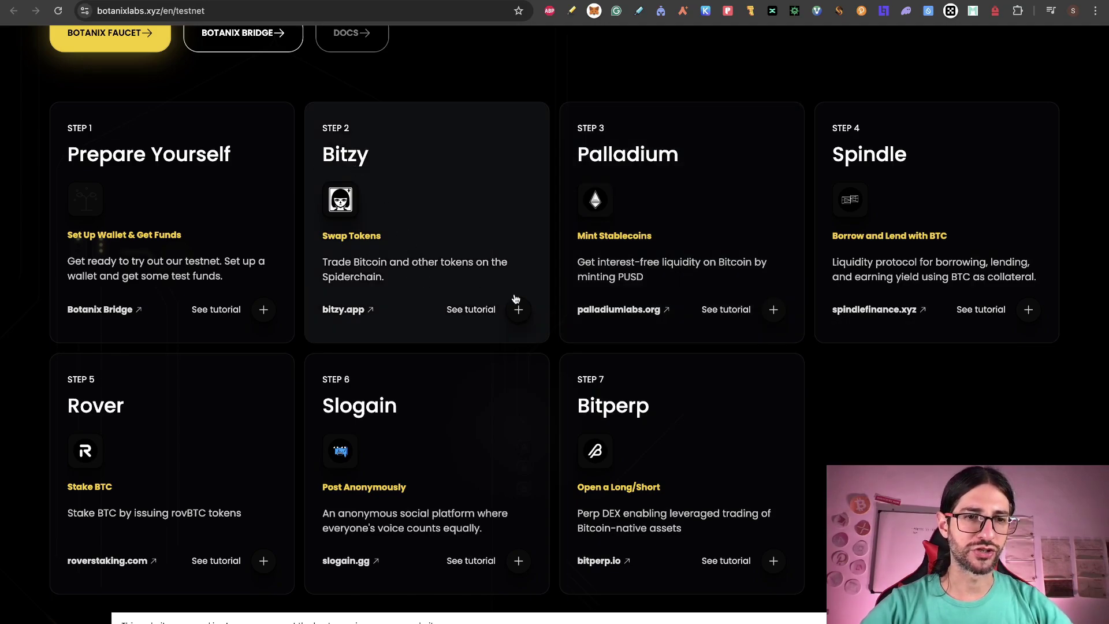
scroll(807, 359, "down", 6)
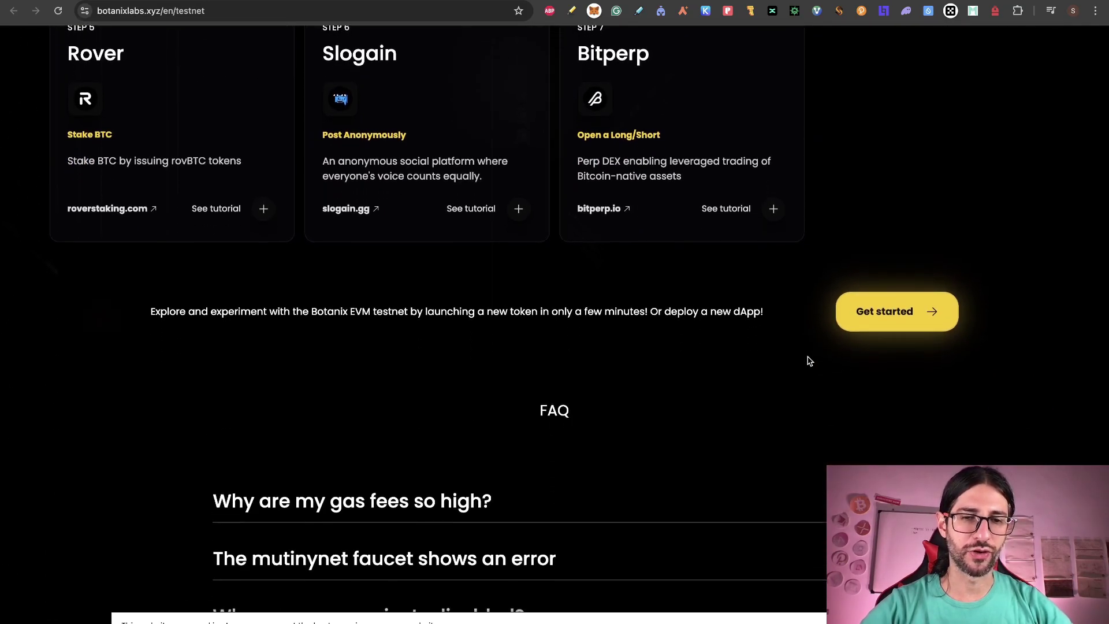
scroll(809, 361, "down", 11)
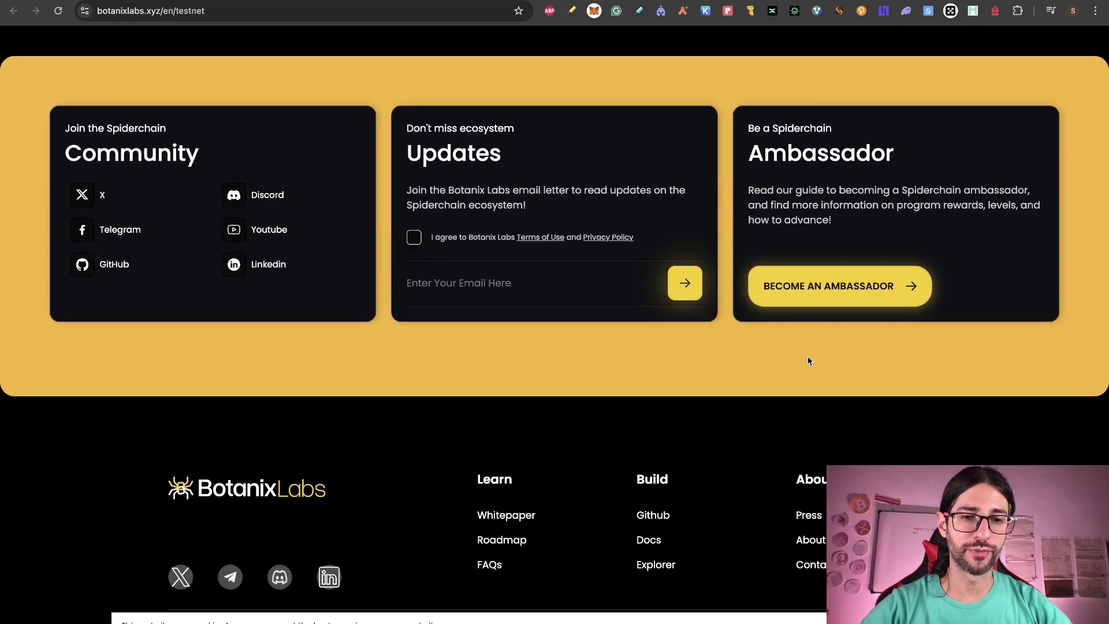
scroll(807, 361, "up", 20)
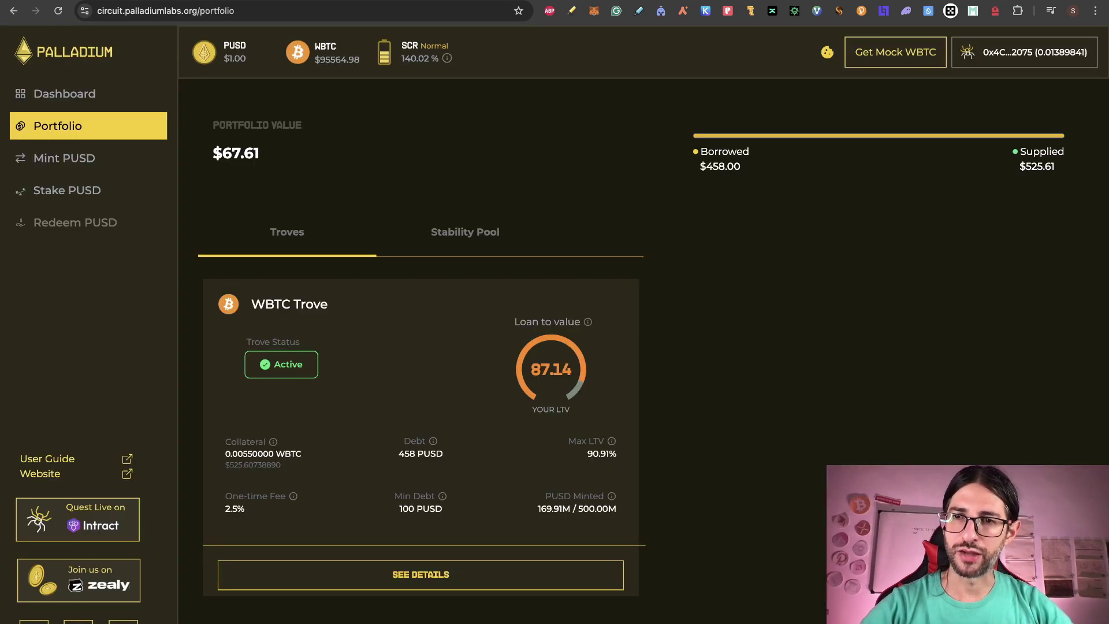
Step: Request mock WBTC for the wallet from the Palladium header
left_click(908, 62)
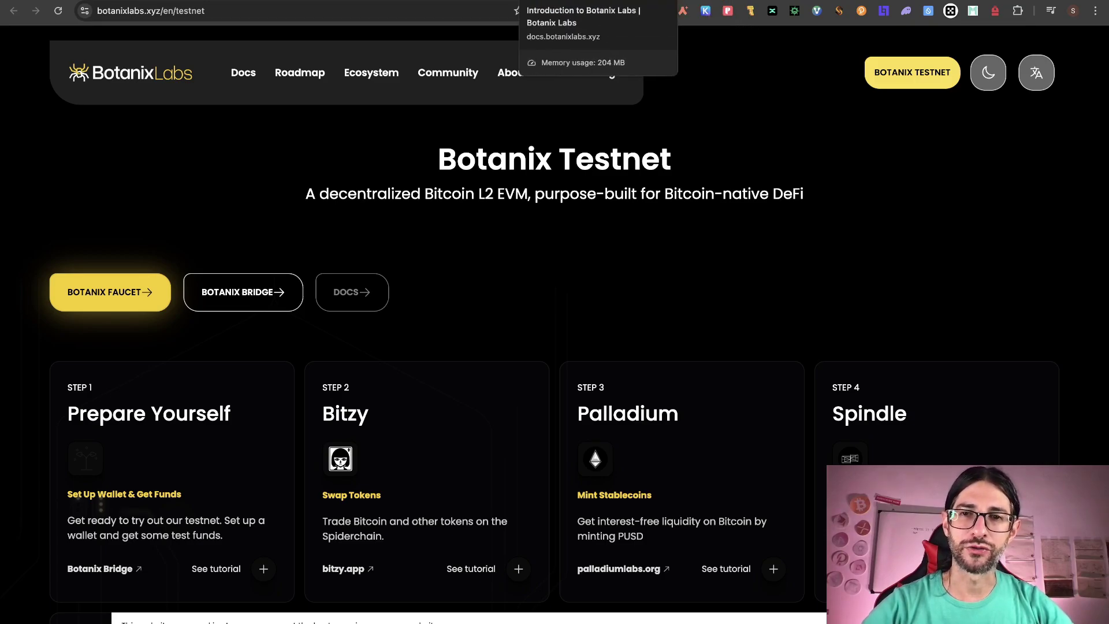
Step: Glance at the Arch post on X, then return to the Botanix Testnet page
left_click(751, 1)
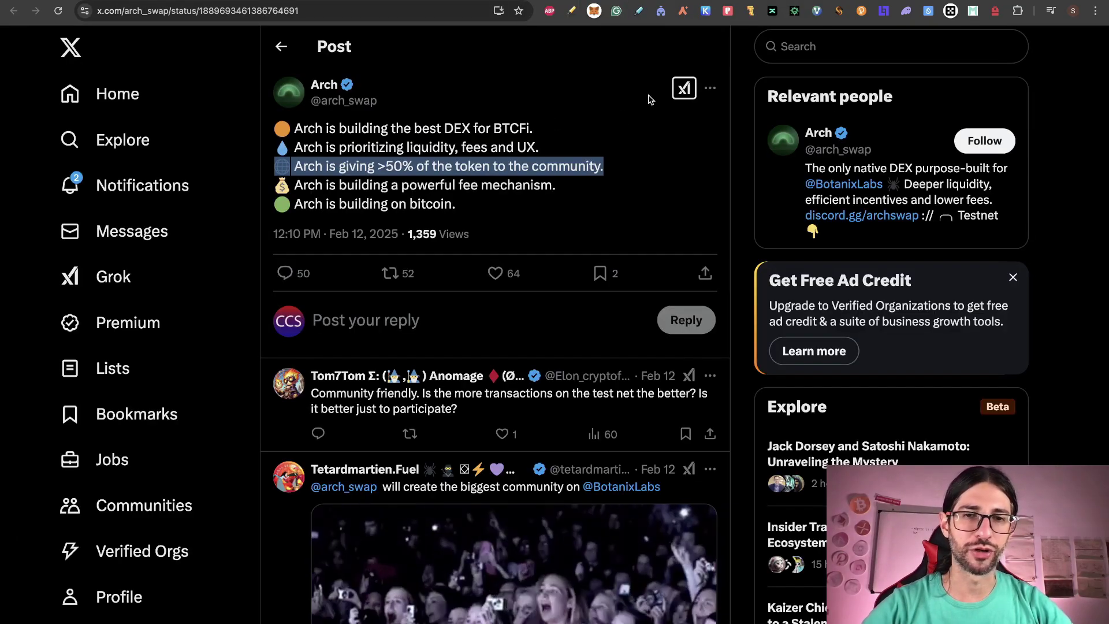
left_click(578, 1)
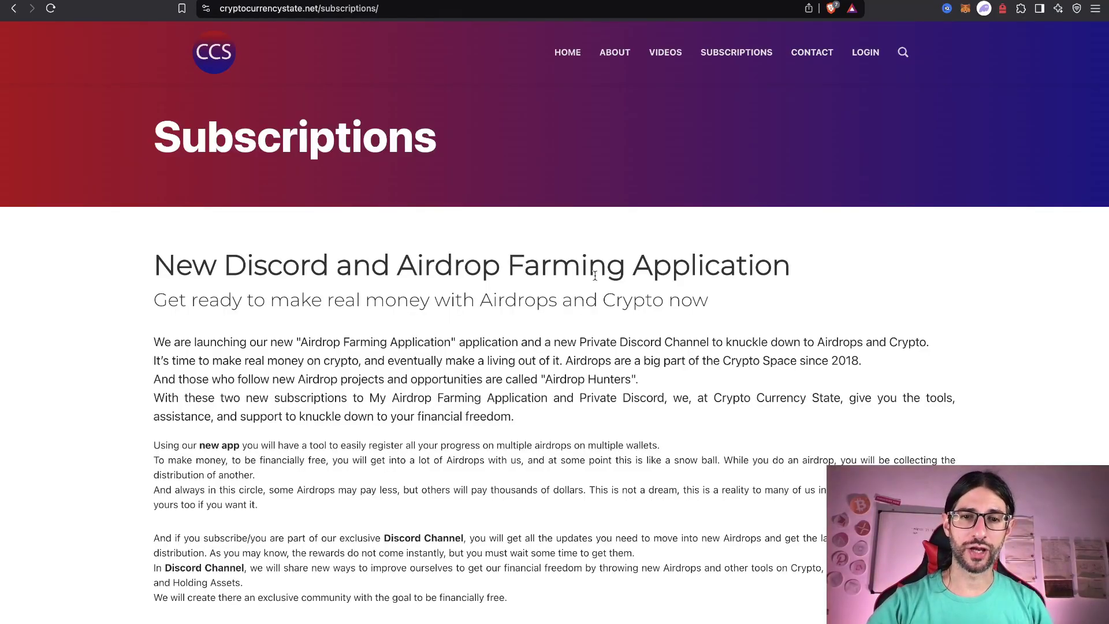
scroll(595, 276, "down", 5)
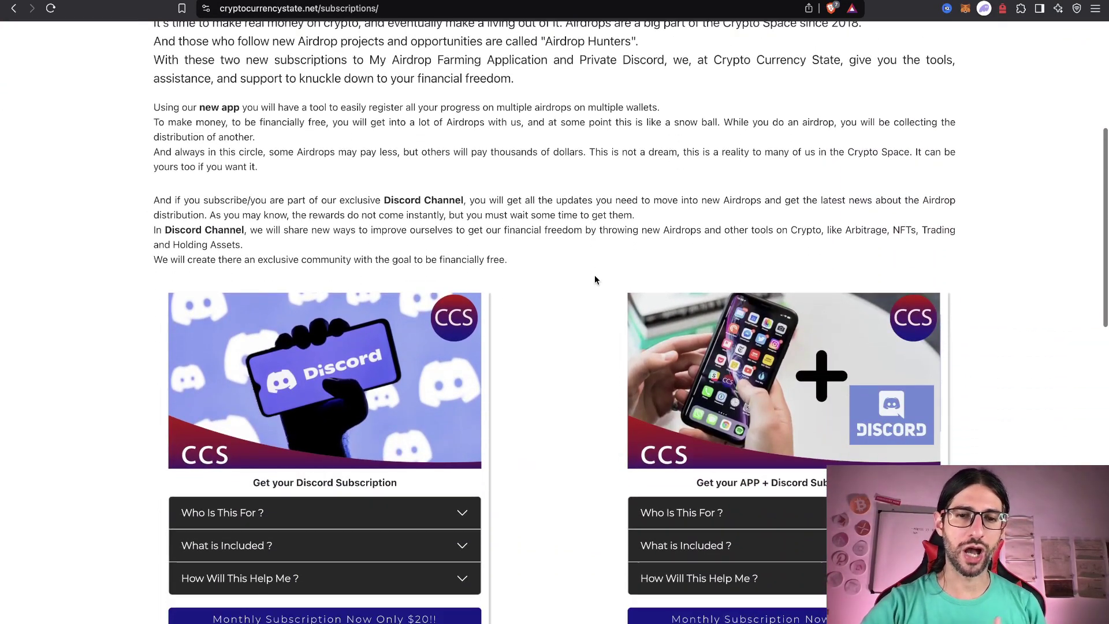
scroll(569, 369, "down", 4)
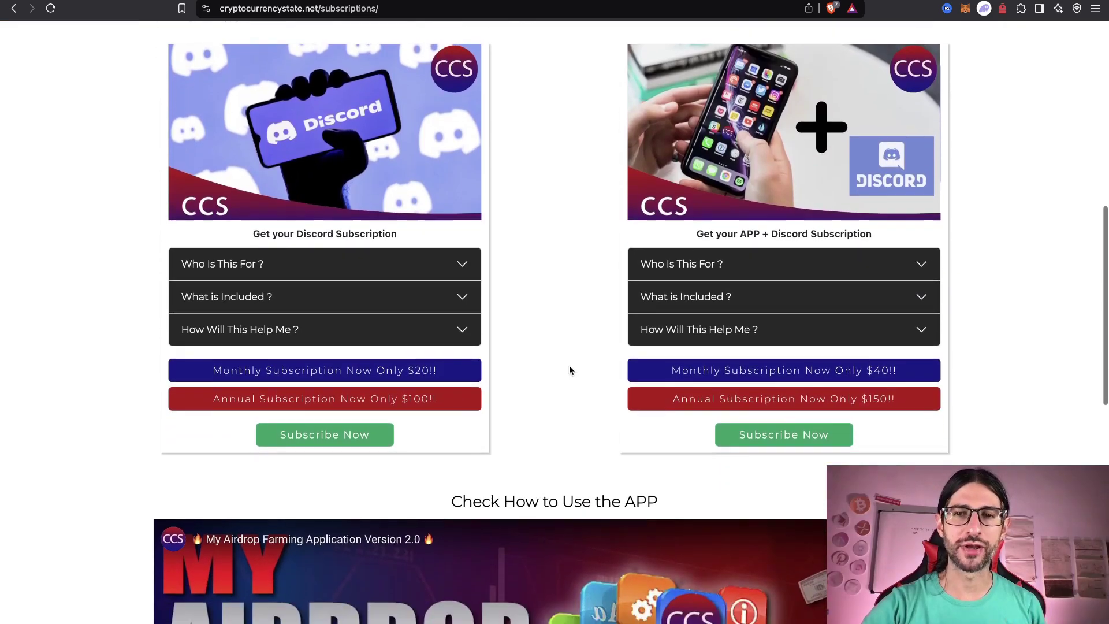
scroll(570, 370, "up", 4)
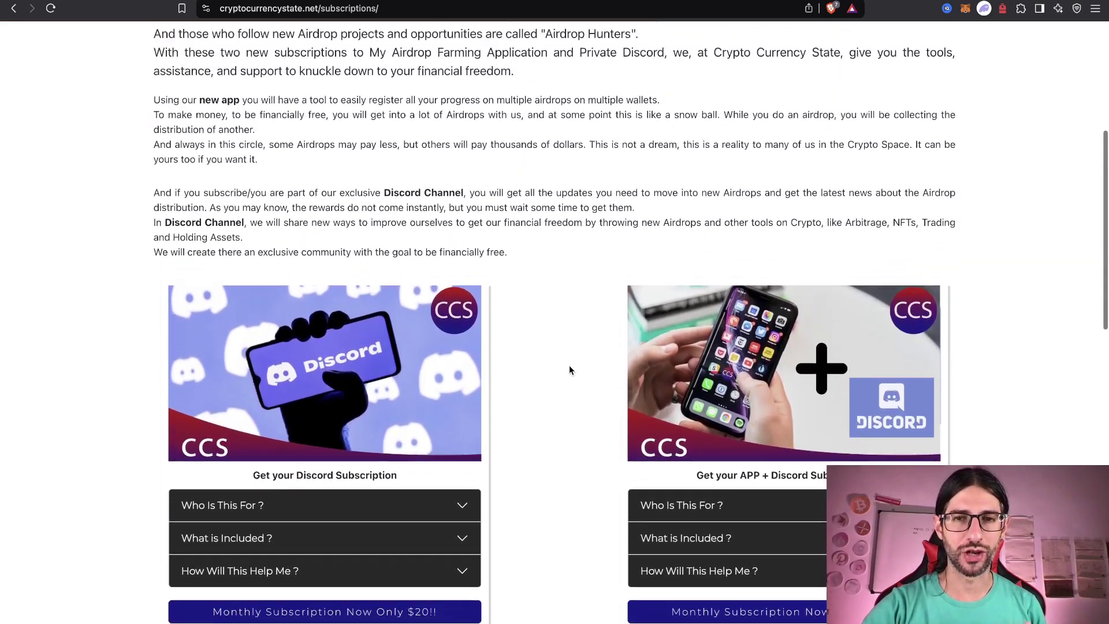
scroll(569, 369, "down", 4)
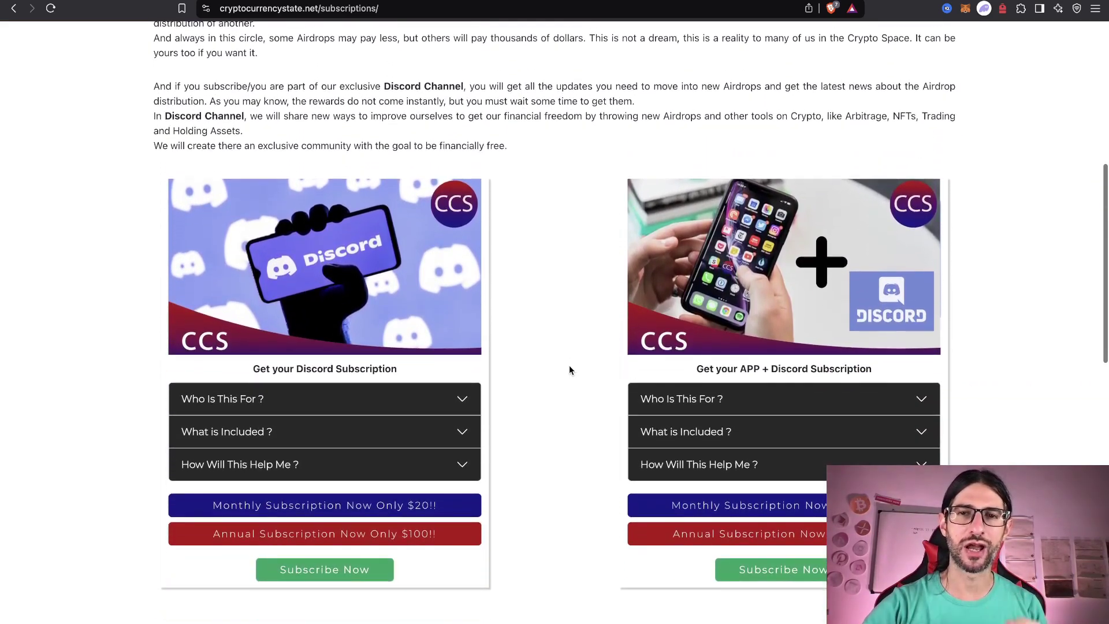
scroll(569, 369, "down", 5)
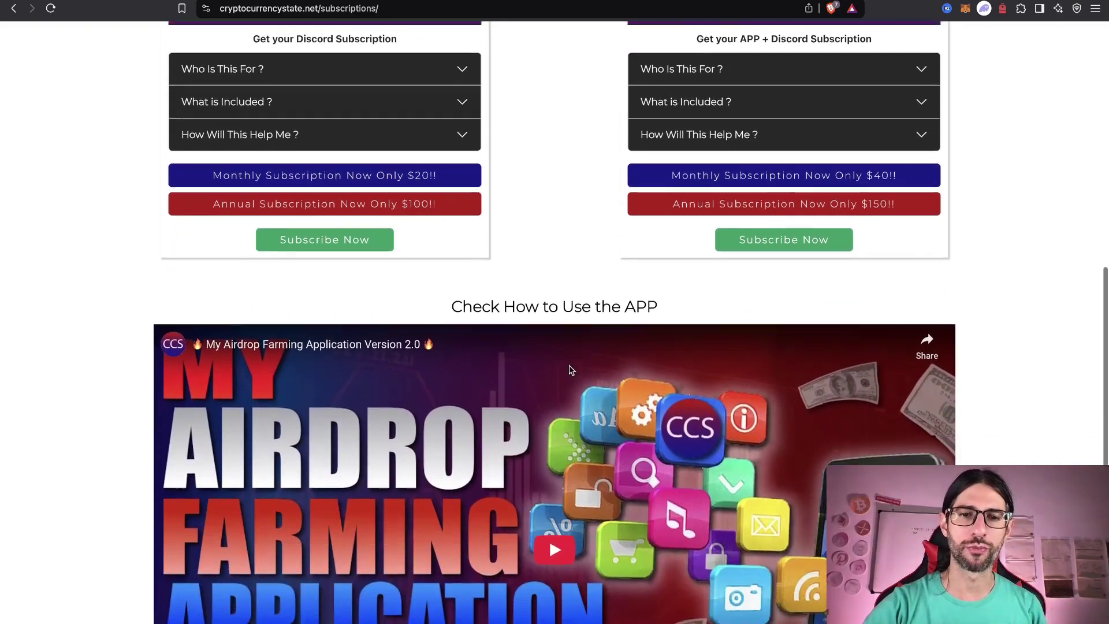
scroll(570, 369, "down", 2)
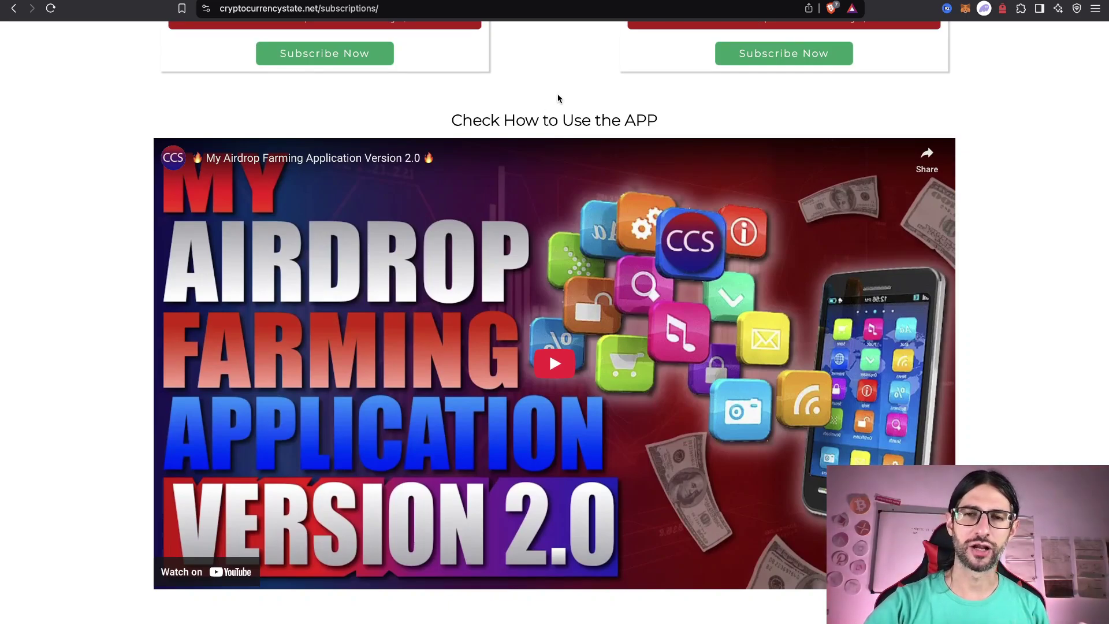
scroll(558, 98, "up", 10)
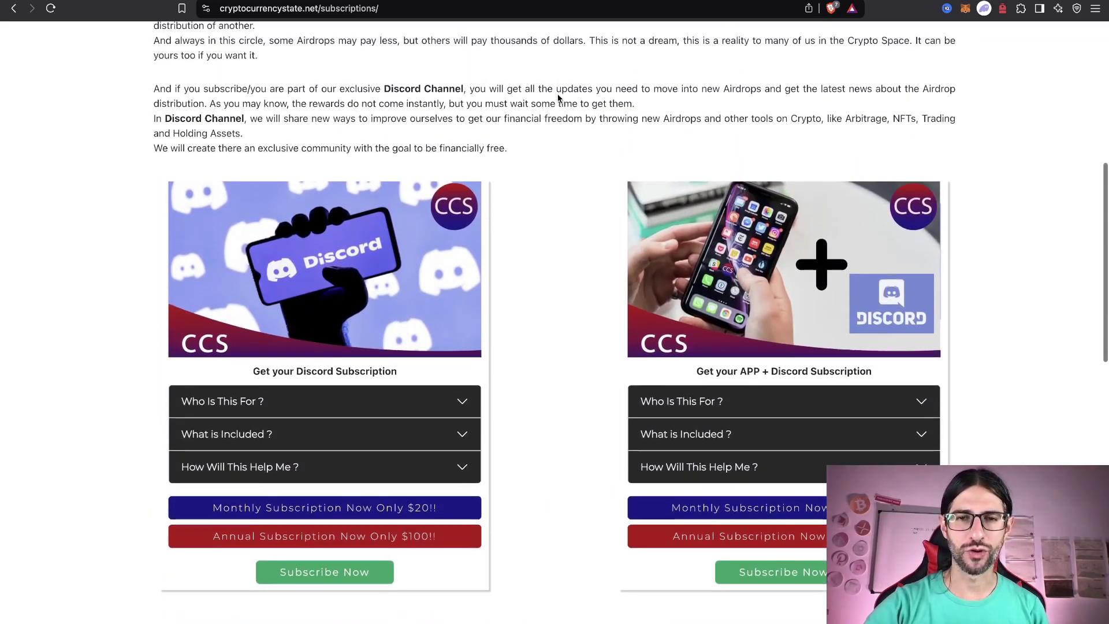
scroll(716, 283, "down", 2)
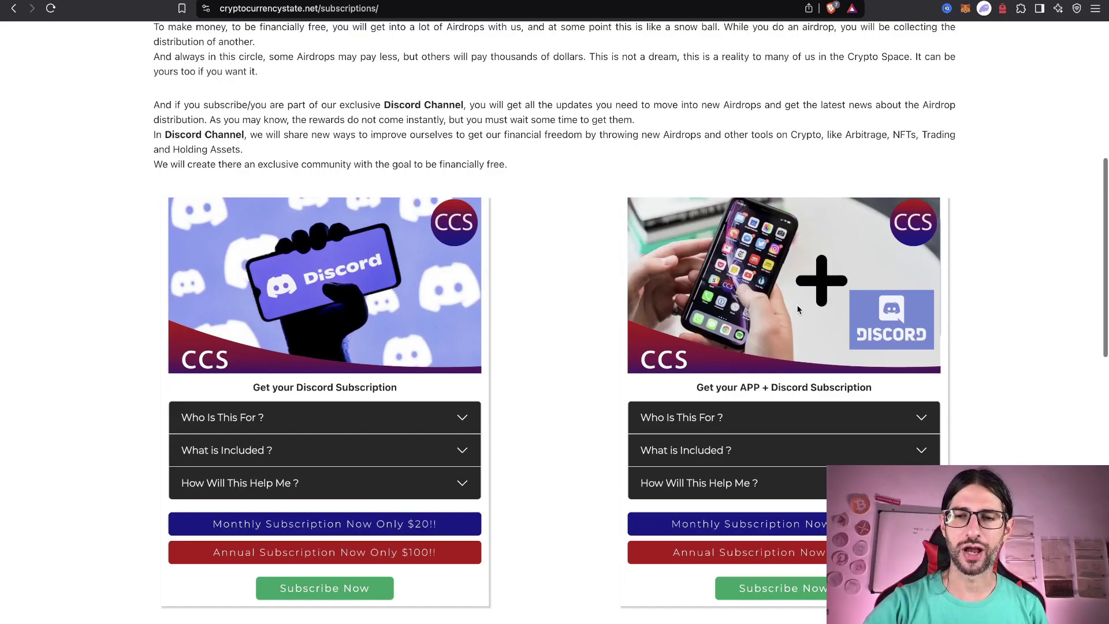
scroll(717, 283, "down", 9)
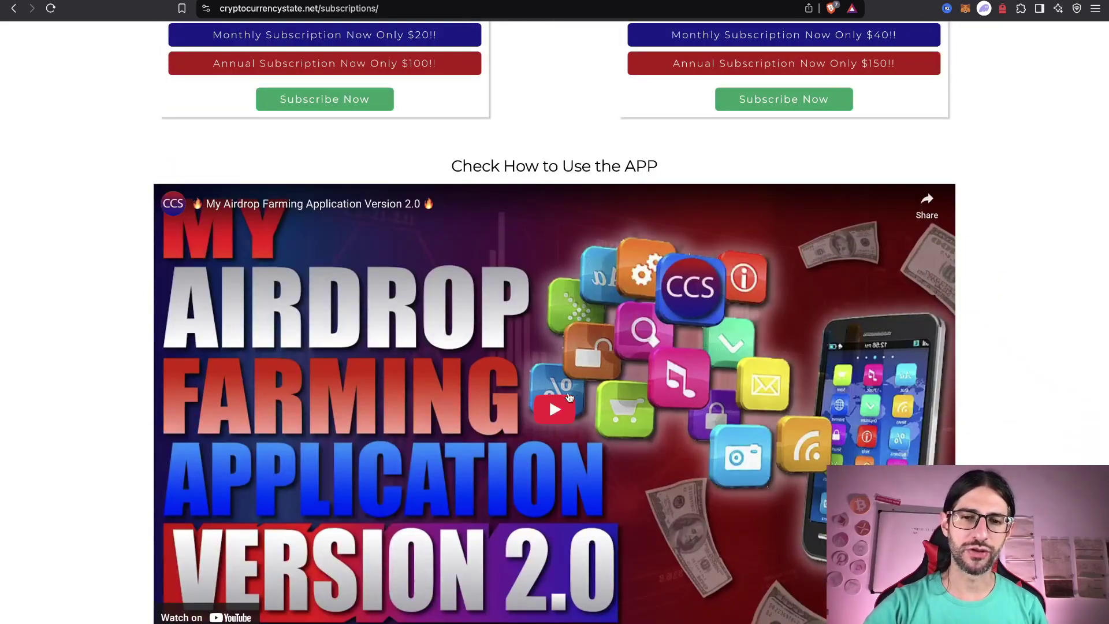
scroll(522, 208, "up", 5)
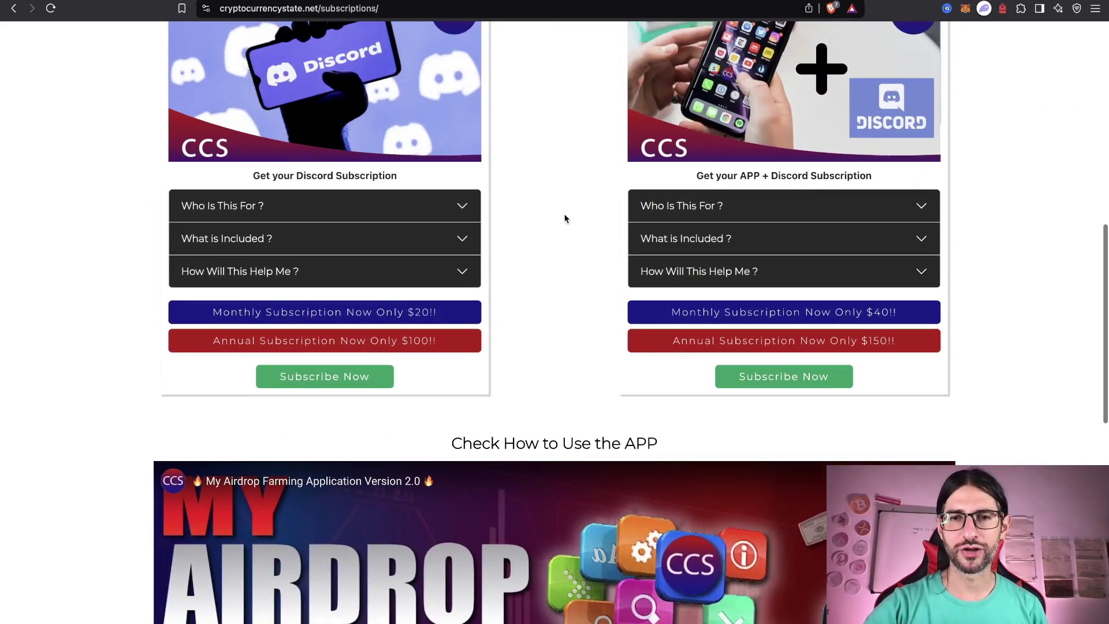
scroll(520, 171, "up", 1)
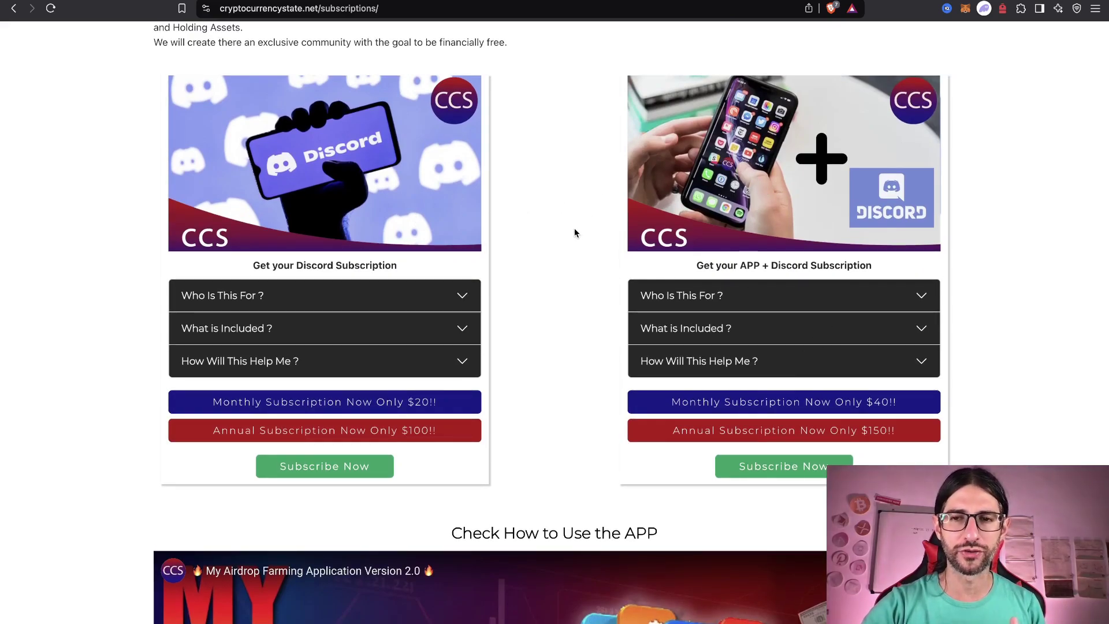
scroll(575, 233, "up", 10)
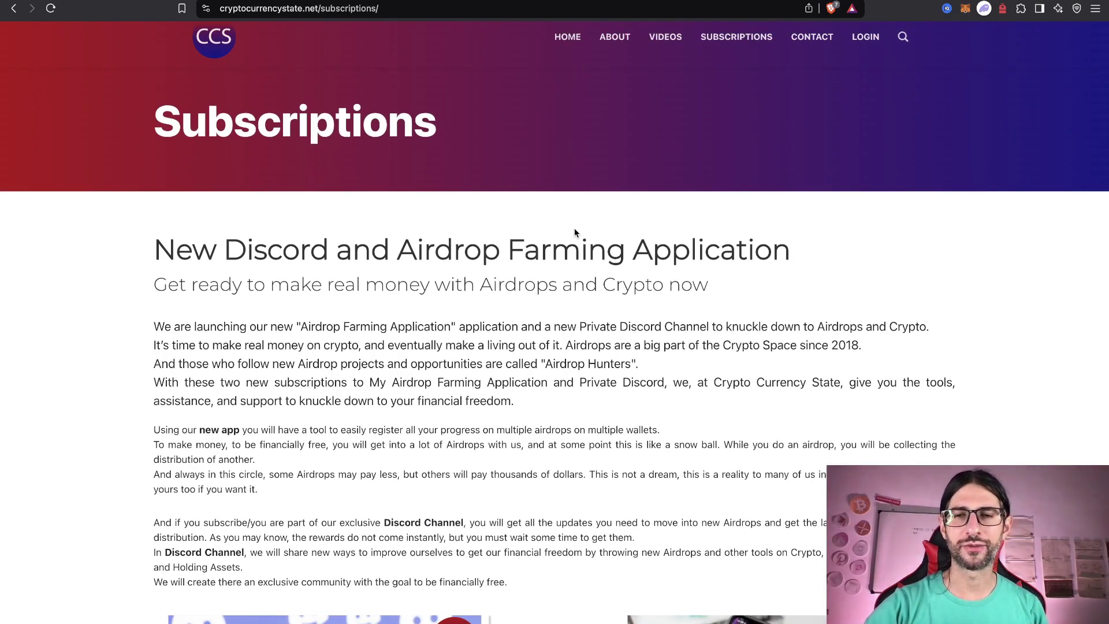
scroll(574, 233, "down", 1)
scroll(574, 233, "up", 2)
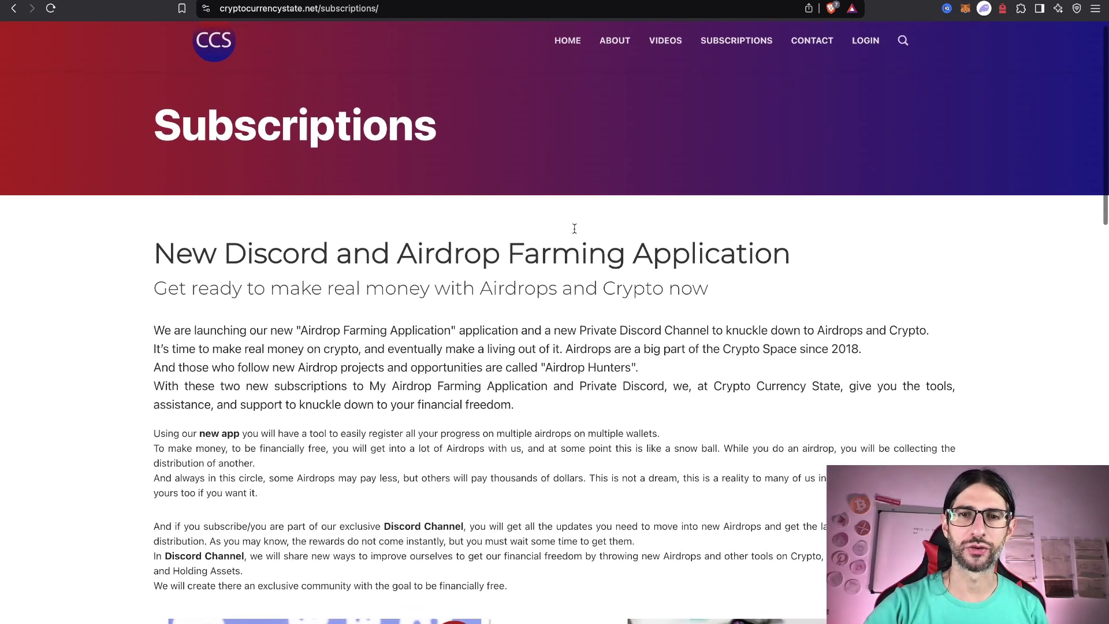